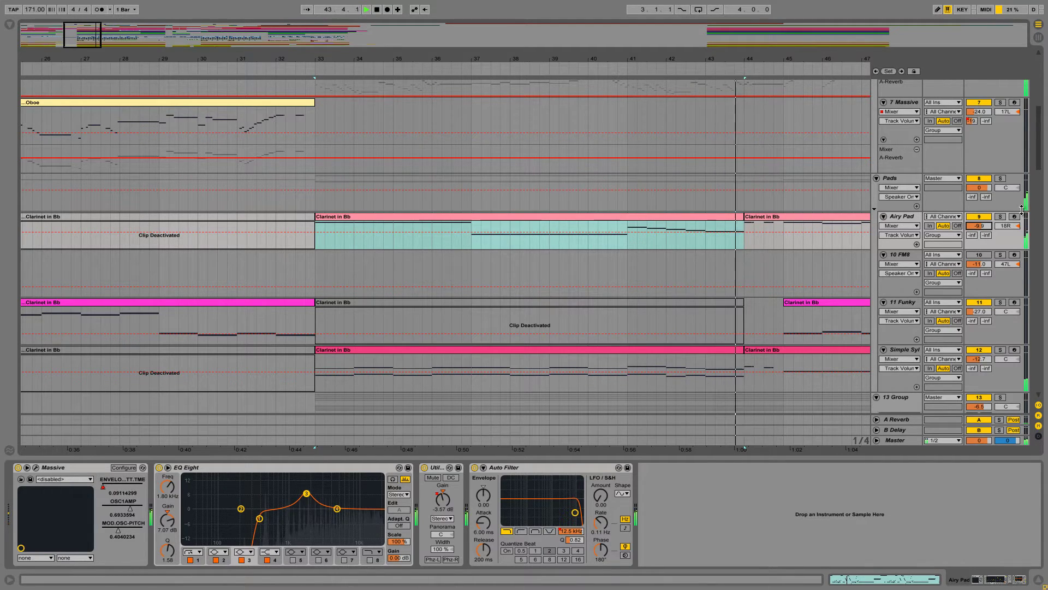
# Solo the Airy Pad track and place the insert marker at bar 41 in its clip.
pyautogui.click(1000, 217)
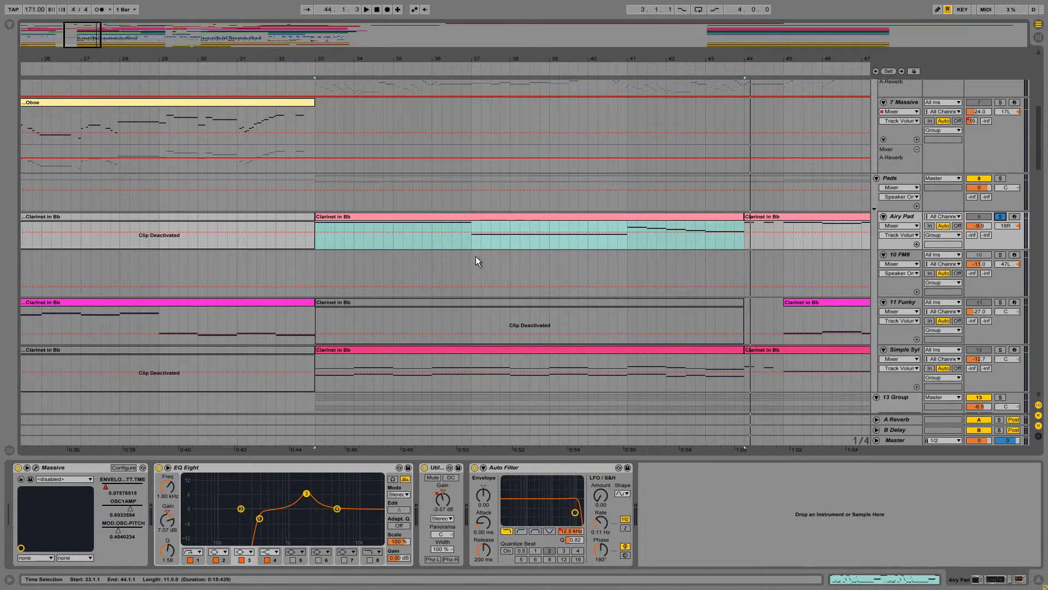
pyautogui.moveTo(476, 257); pyautogui.dragTo(689, 265)
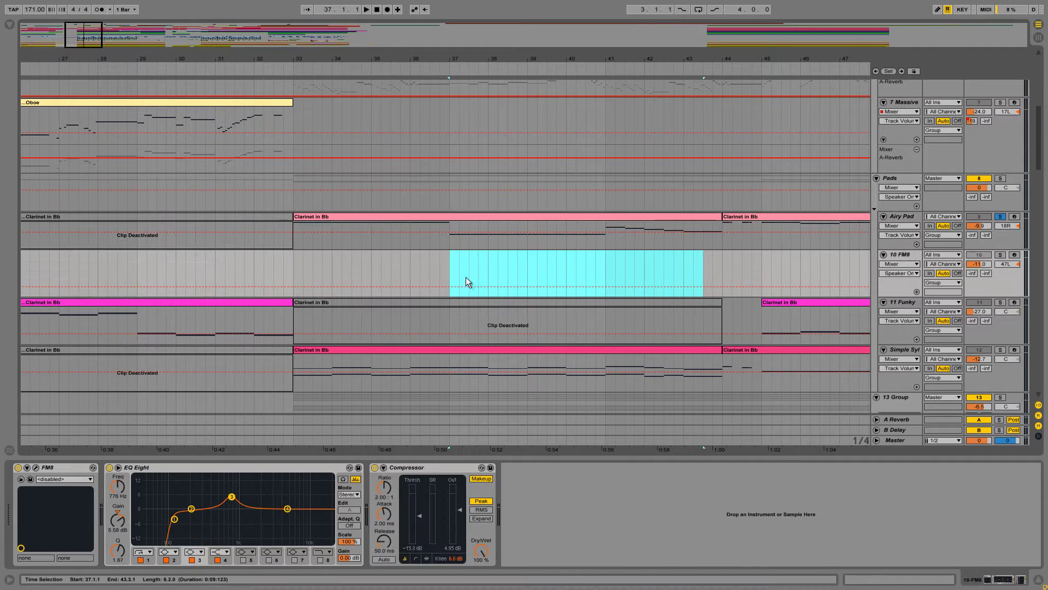
pyautogui.moveTo(293, 264); pyautogui.dragTo(662, 273)
pyautogui.click(613, 261)
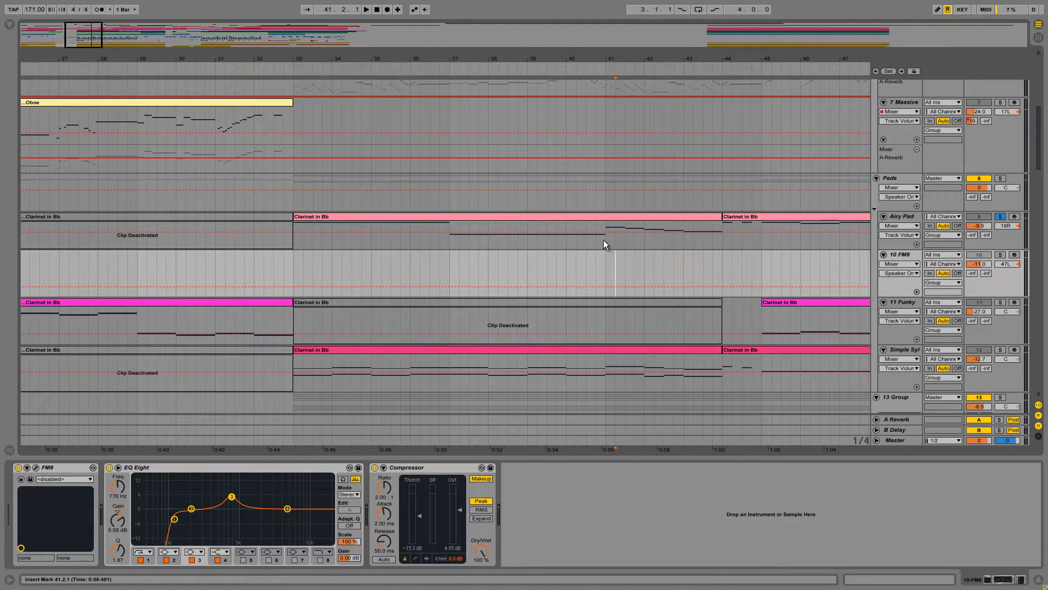
pyautogui.click(604, 245)
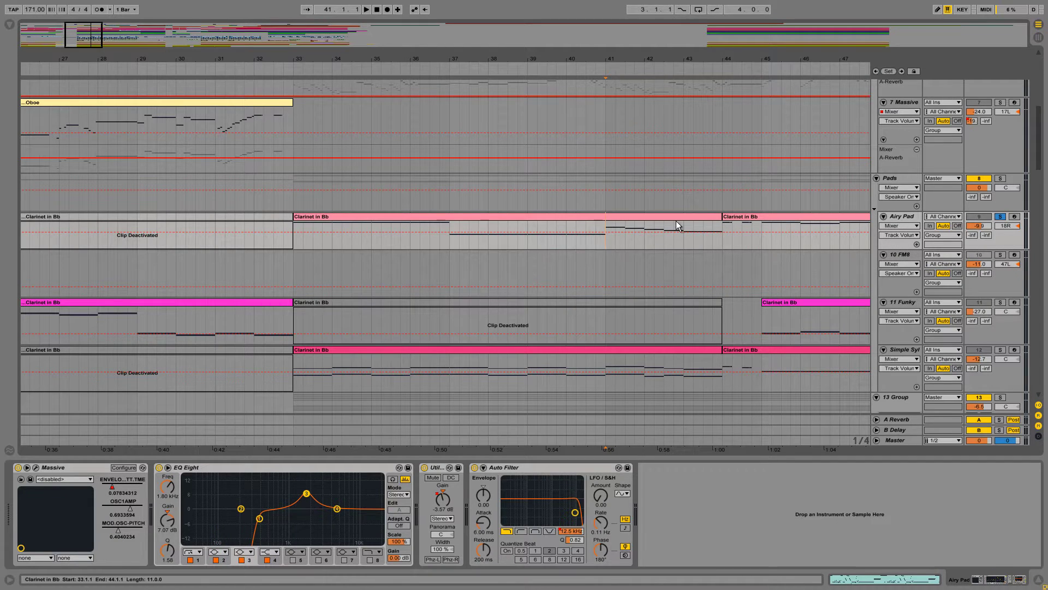
# Open the Massive synth on the Airy Pad track and play the pad from bar 41.
pyautogui.click(36, 468)
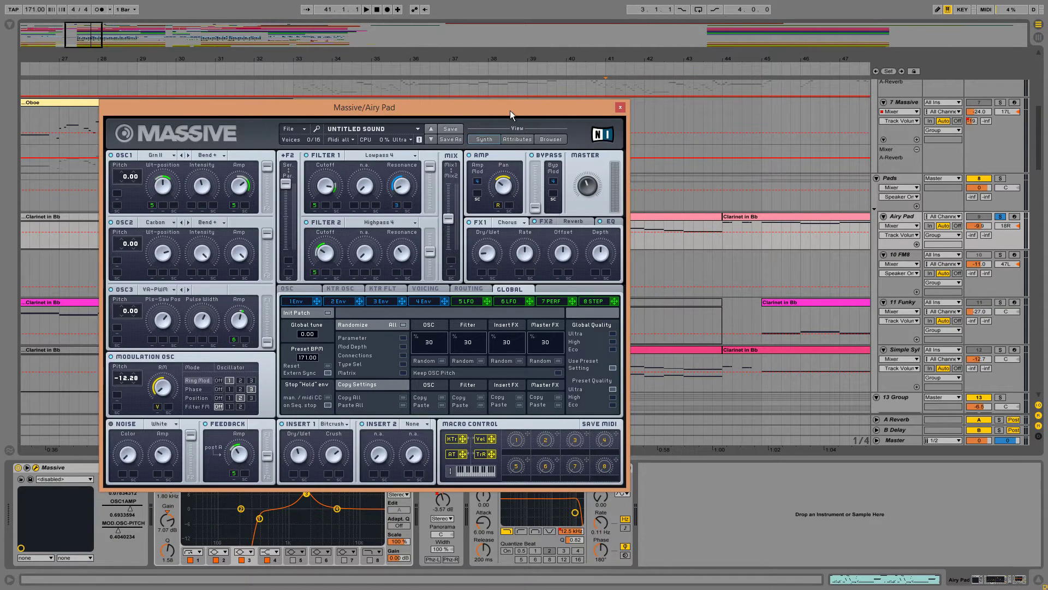
pyautogui.press('space')
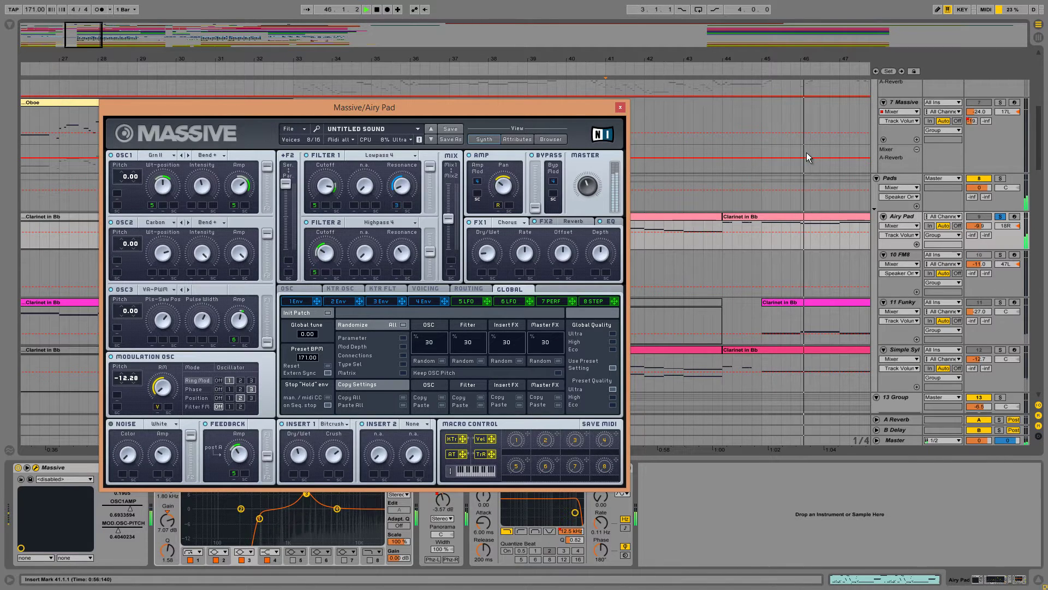
pyautogui.press('space')
# Arm the Airy Pad track for live playing and move its Massive window further up.
pyautogui.click(1014, 217)
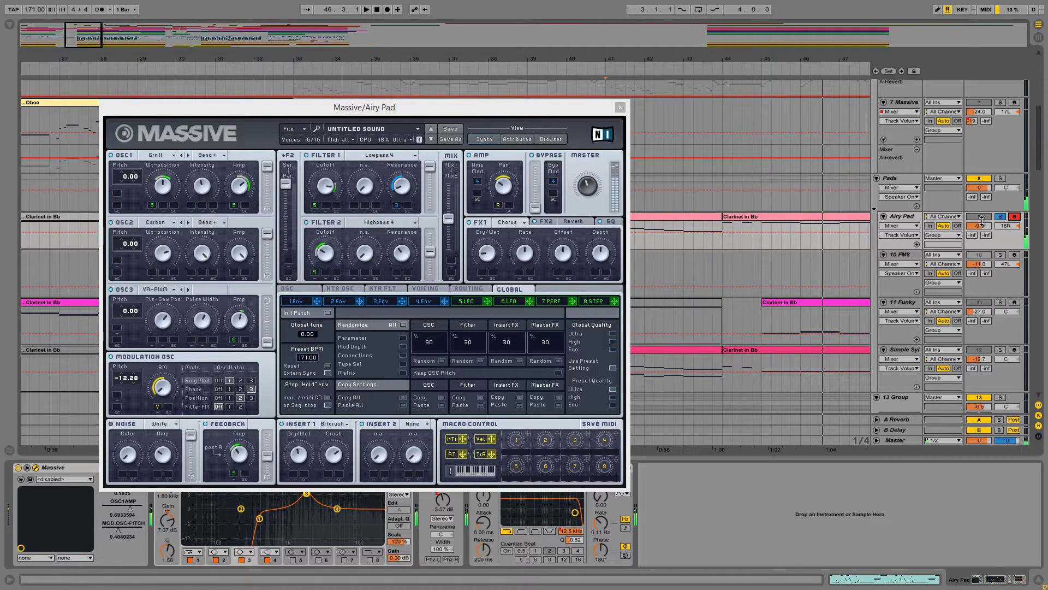
pyautogui.moveTo(981, 220); pyautogui.dragTo(982, 232)
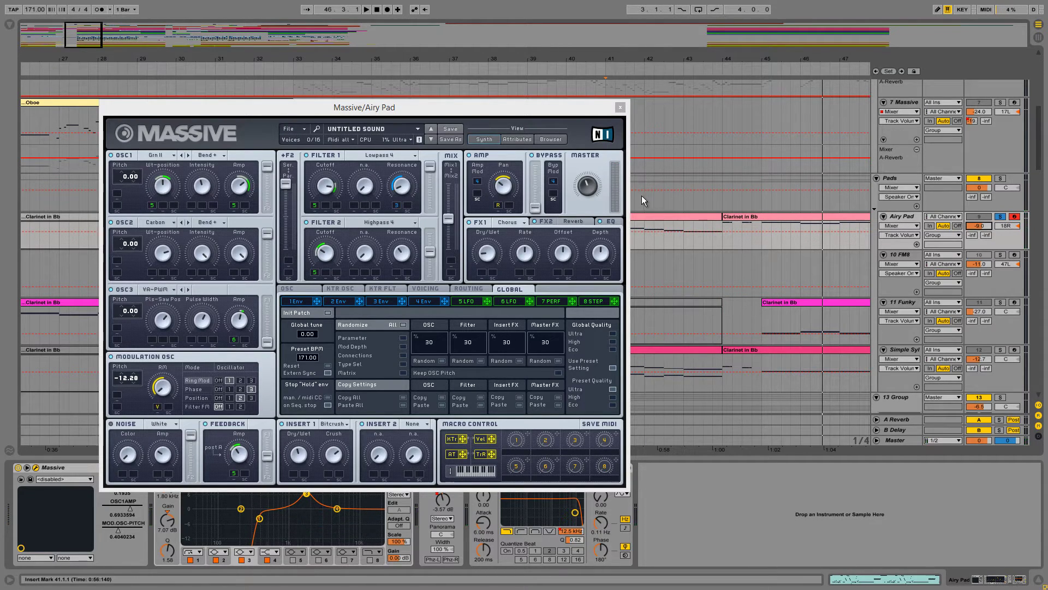
pyautogui.moveTo(494, 110); pyautogui.dragTo(595, 81)
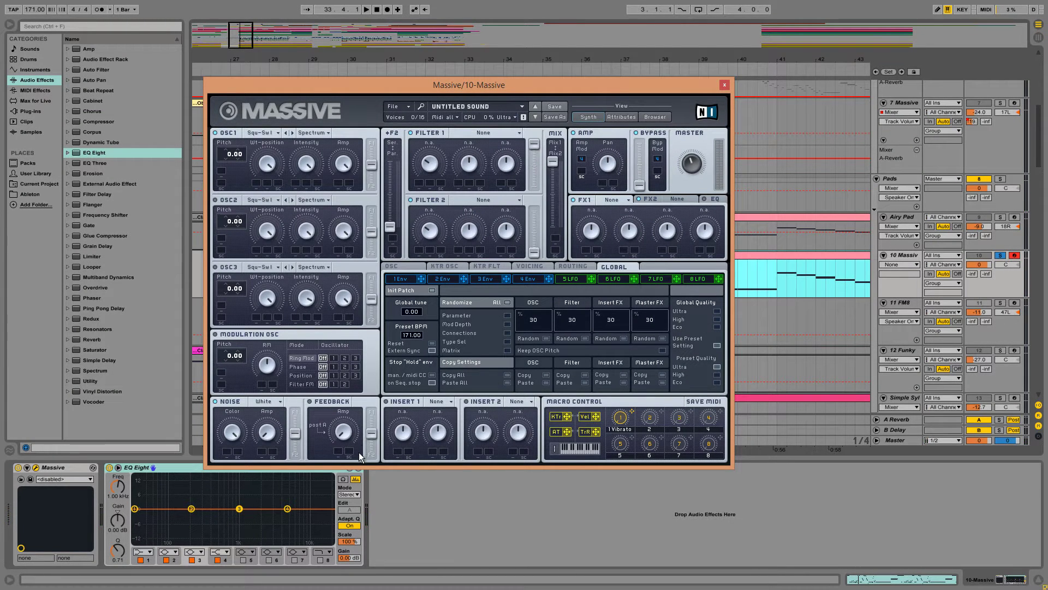
# Hide the browser and set oscillator 1's wavetable to Groan II in the new 10-Massive instance.
pyautogui.click(10, 25)
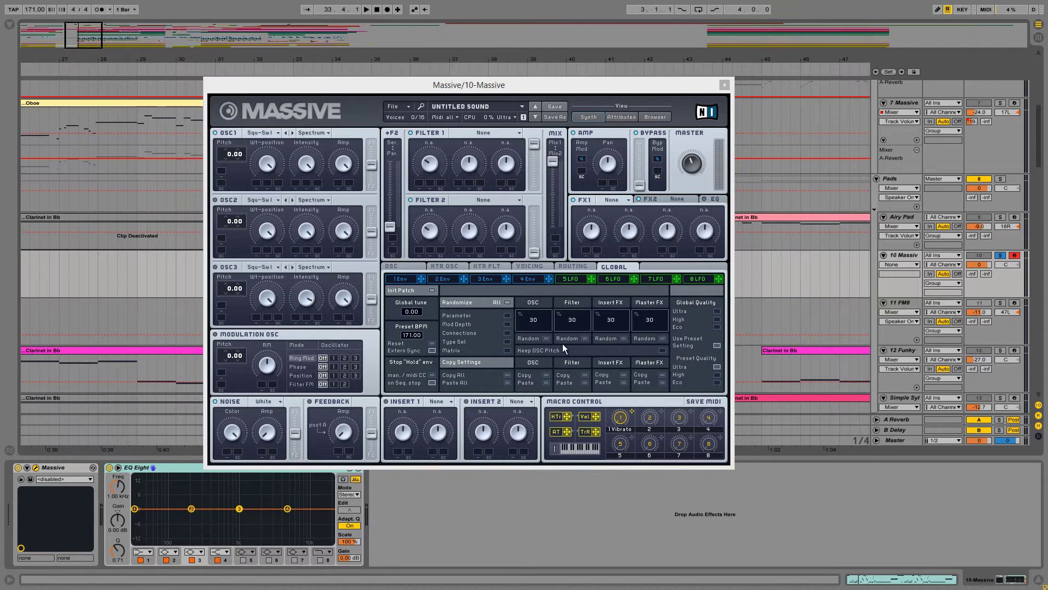
pyautogui.moveTo(532, 82); pyautogui.dragTo(538, 57)
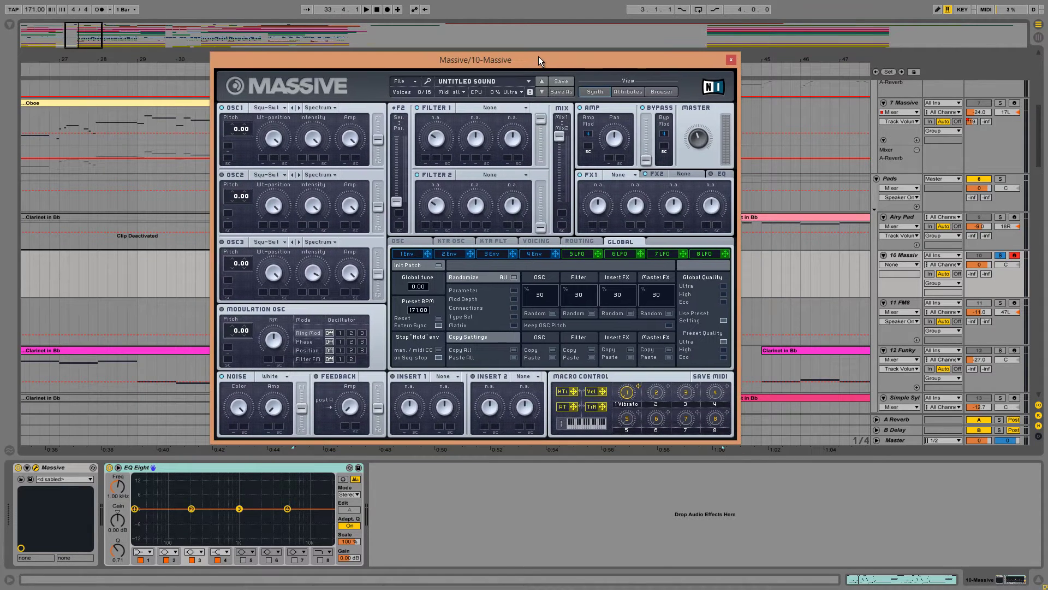
pyautogui.click(272, 108)
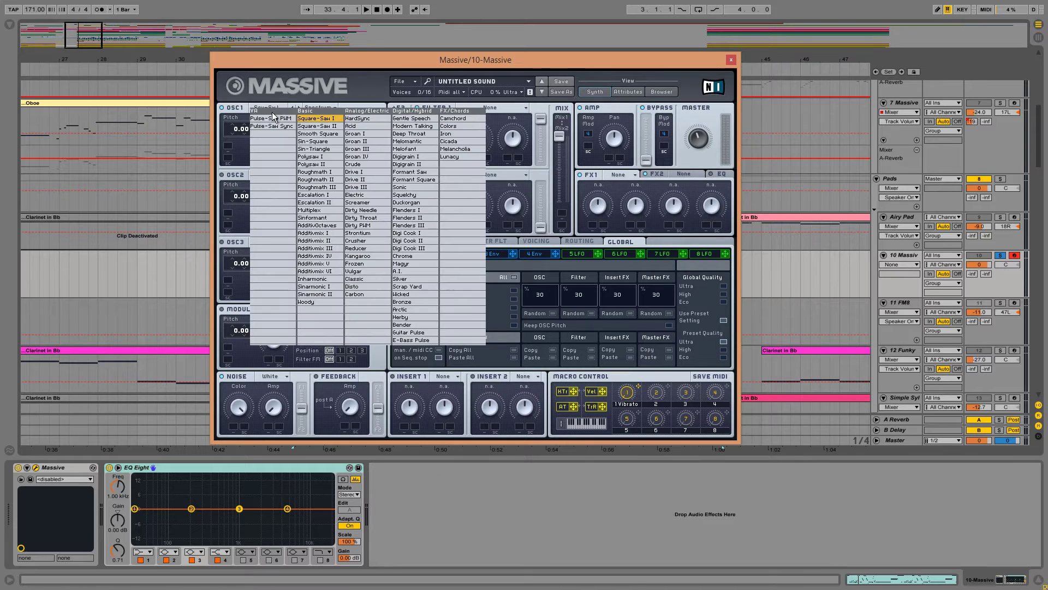
pyautogui.click(375, 141)
# Examine the Groan II waveform images on the Massive wavetable page in Chrome, and return to Live.
pyautogui.hotkey('alt', 'Tab')
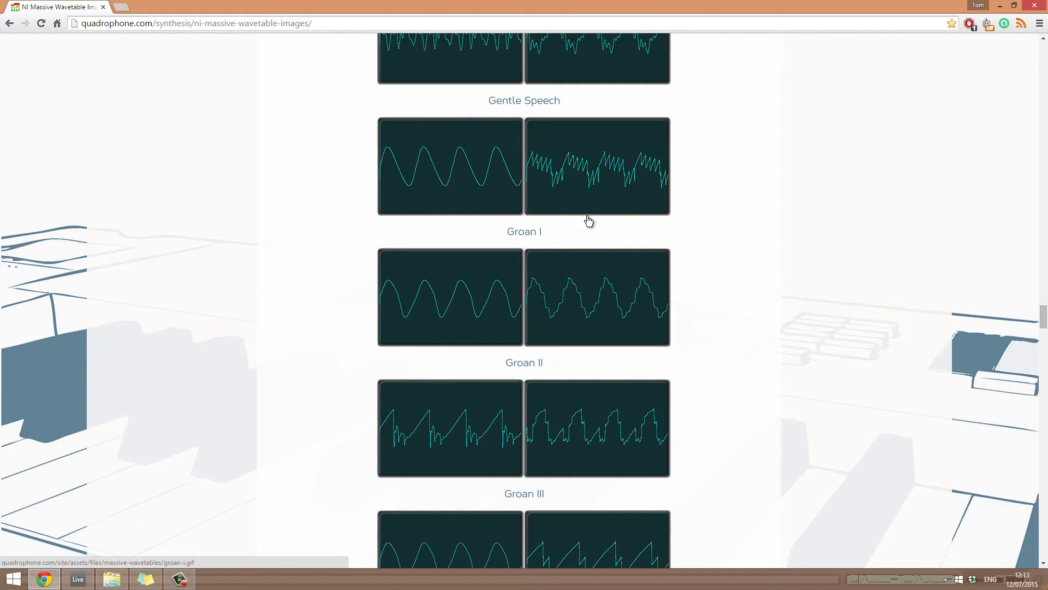
pyautogui.moveTo(587, 218); pyautogui.dragTo(587, 225)
pyautogui.click(275, 255)
pyautogui.click(78, 579)
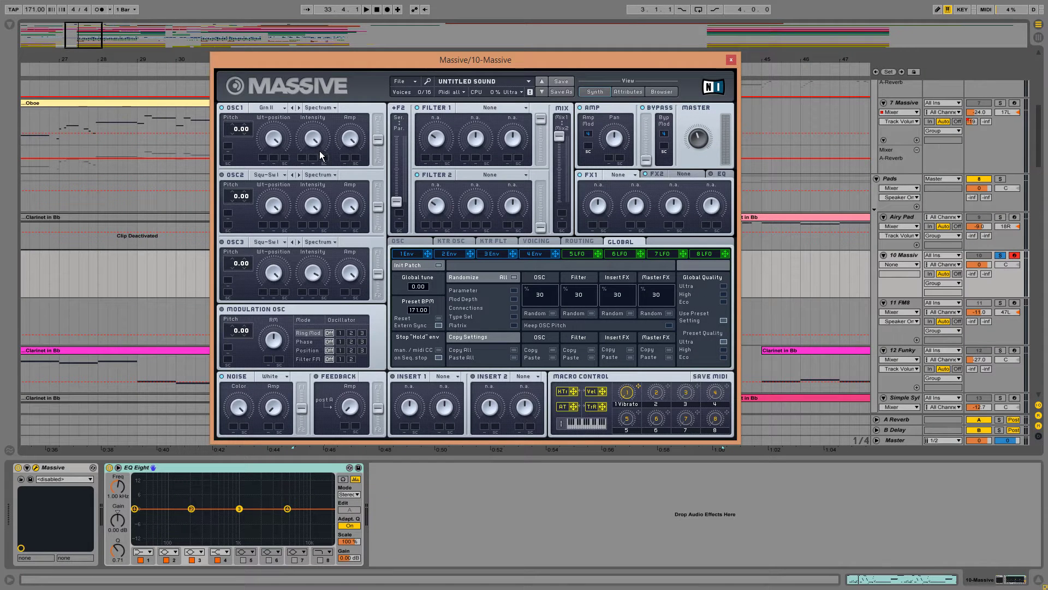
# Set oscillator 1's Wt-position to about halfway and assign LFO 5 to modulate its Wt-position and Amp.
pyautogui.click(273, 141)
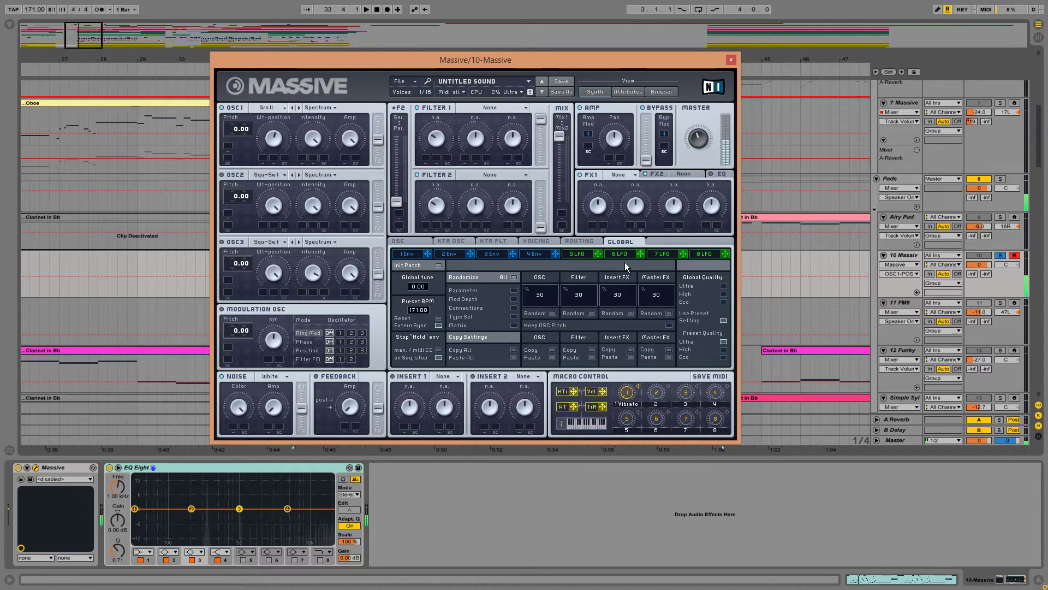
pyautogui.click(576, 253)
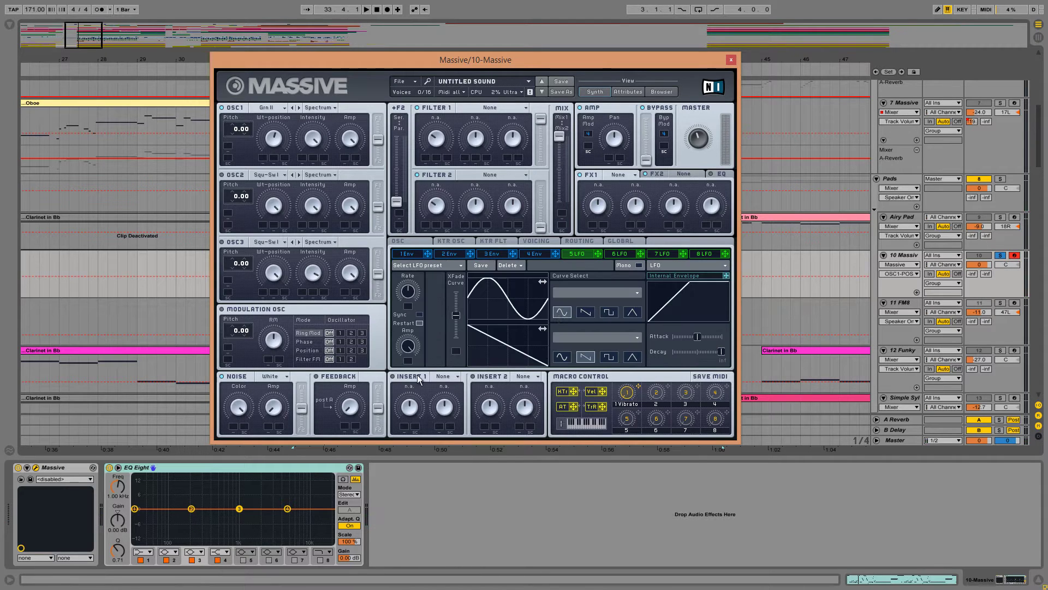
pyautogui.click(404, 345)
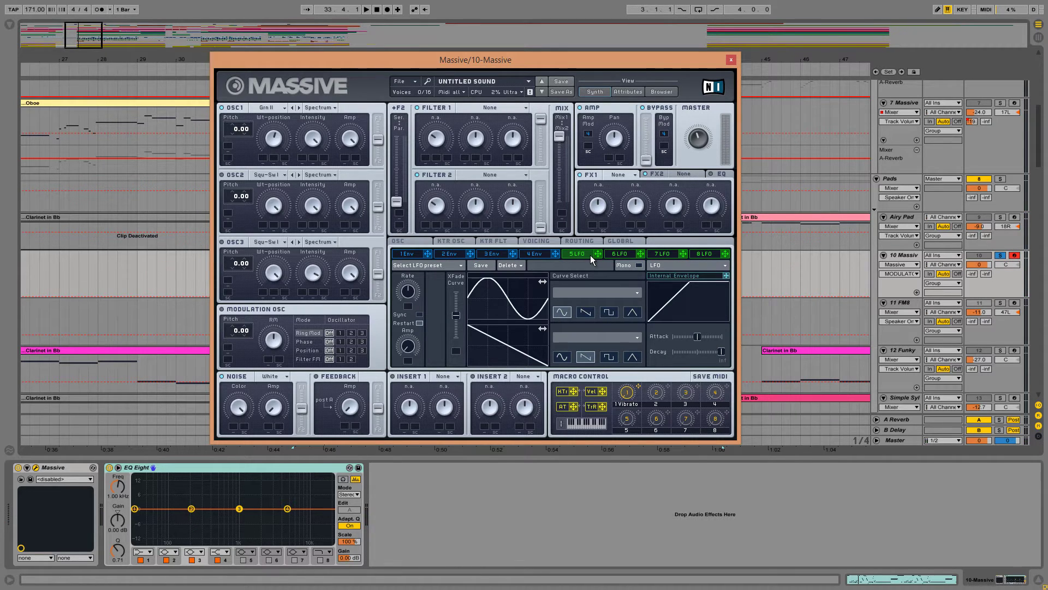
pyautogui.moveTo(598, 253); pyautogui.dragTo(264, 157)
pyautogui.moveTo(601, 254); pyautogui.dragTo(349, 160)
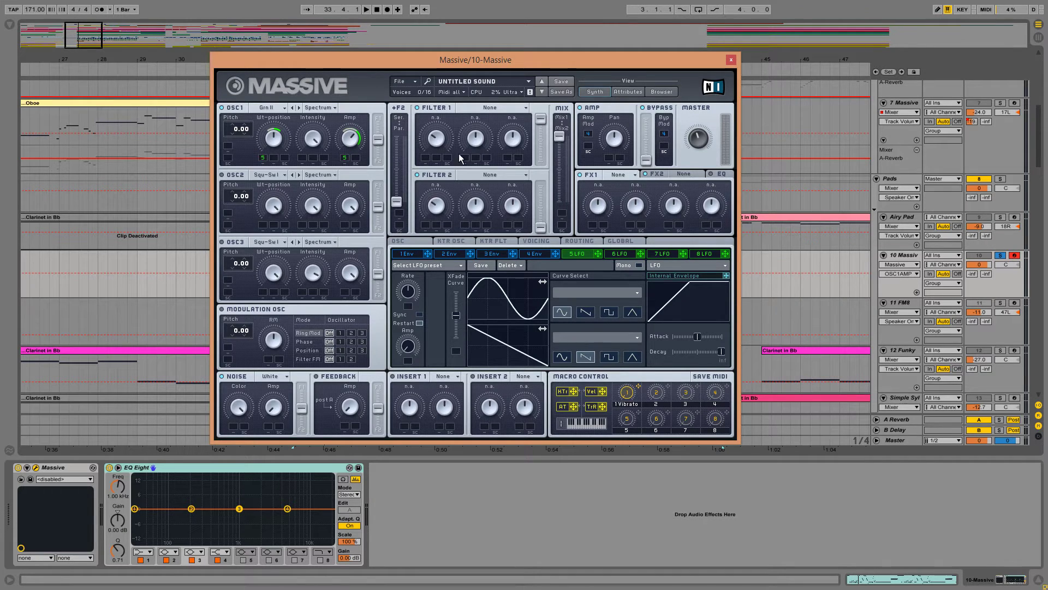
# Set oscillator 1's mode to Bend + and check the wavetable images in Chrome before returning to Live.
pyautogui.click(321, 107)
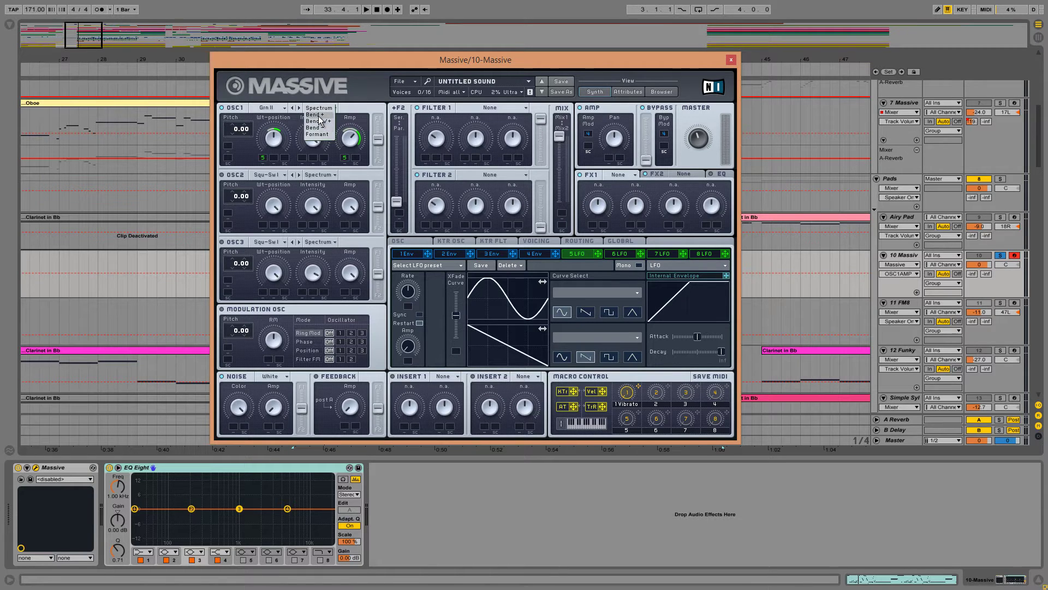
pyautogui.click(319, 121)
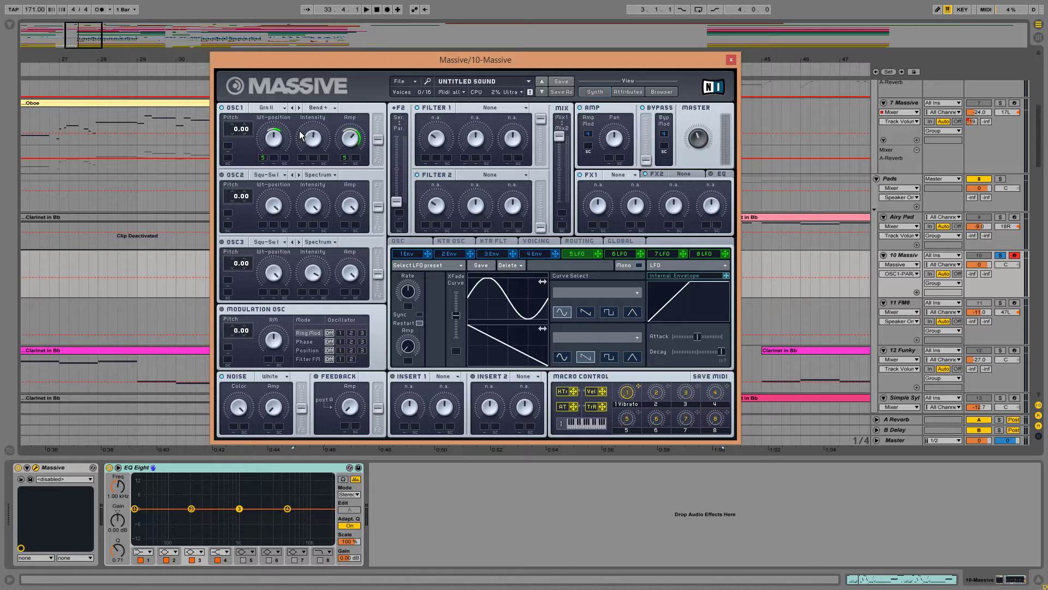
pyautogui.hotkey('alt', 'Tab')
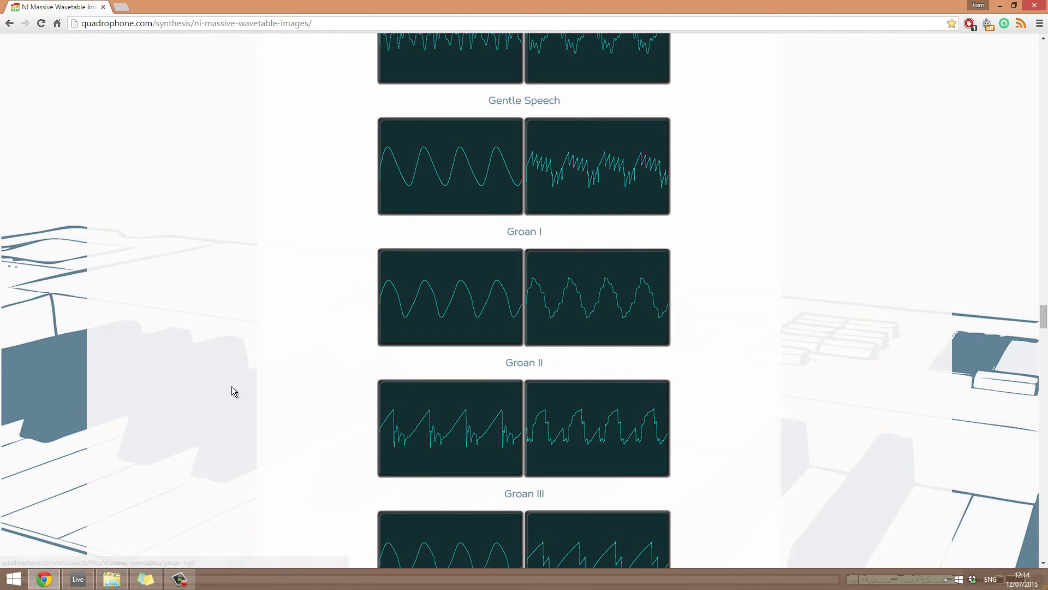
pyautogui.click(64, 585)
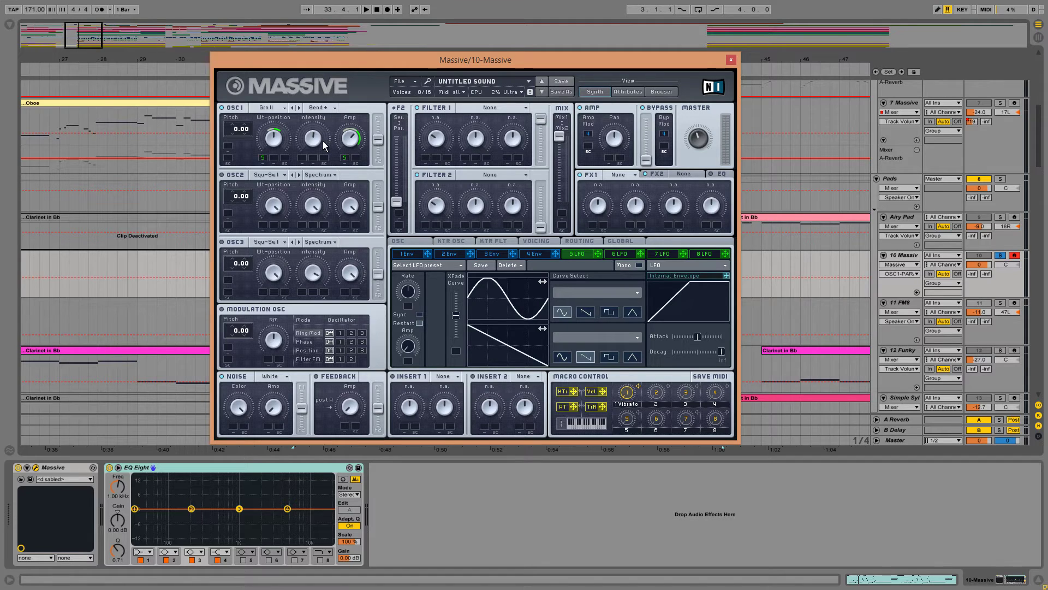
# Play a test note and route oscillator 1 fully to Filter 1.
pyautogui.press('a')
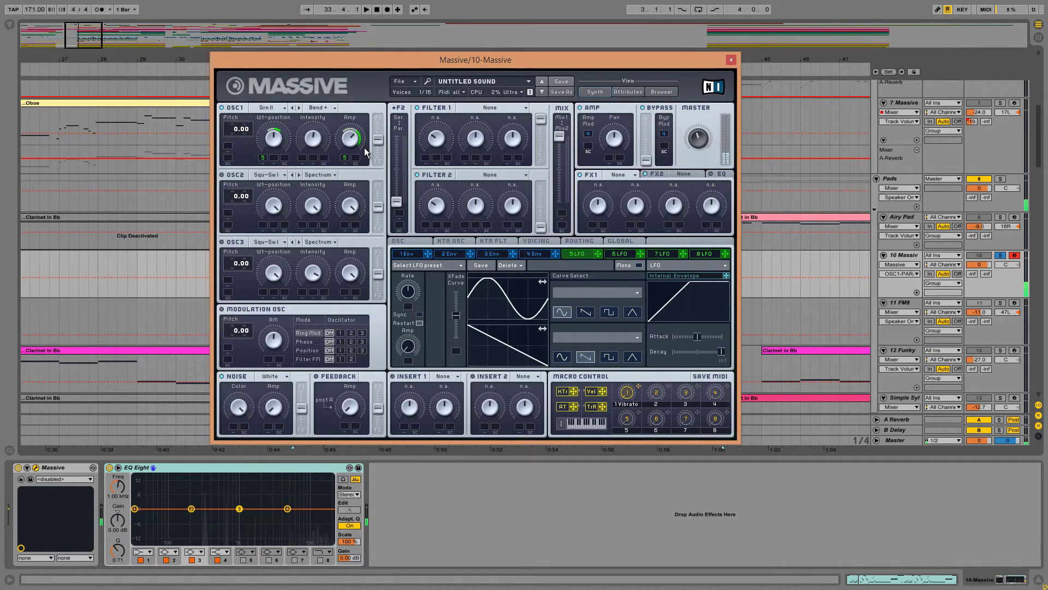
pyautogui.click(378, 137)
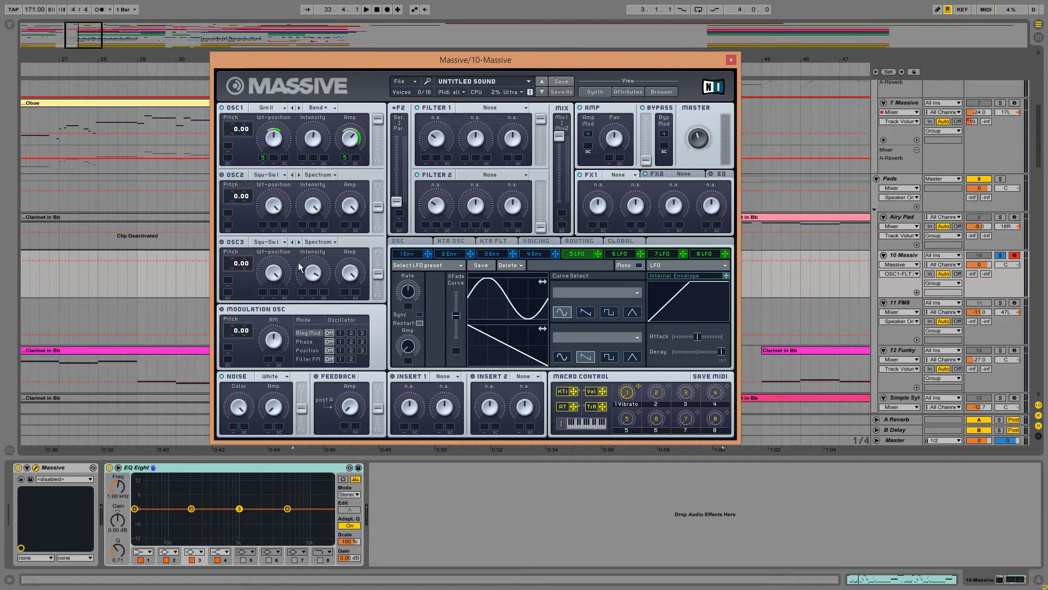
# Set oscillator 2's wavetable to Carbon and look up its waveform images on the Massive wavetable page in Chrome.
pyautogui.click(269, 175)
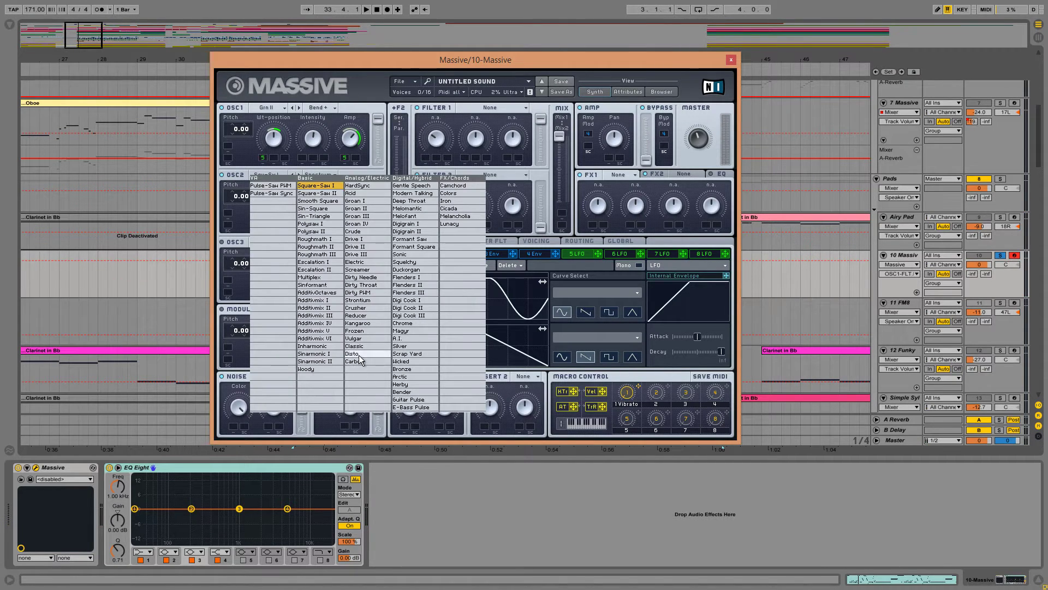
pyautogui.hotkey('alt', 'Tab')
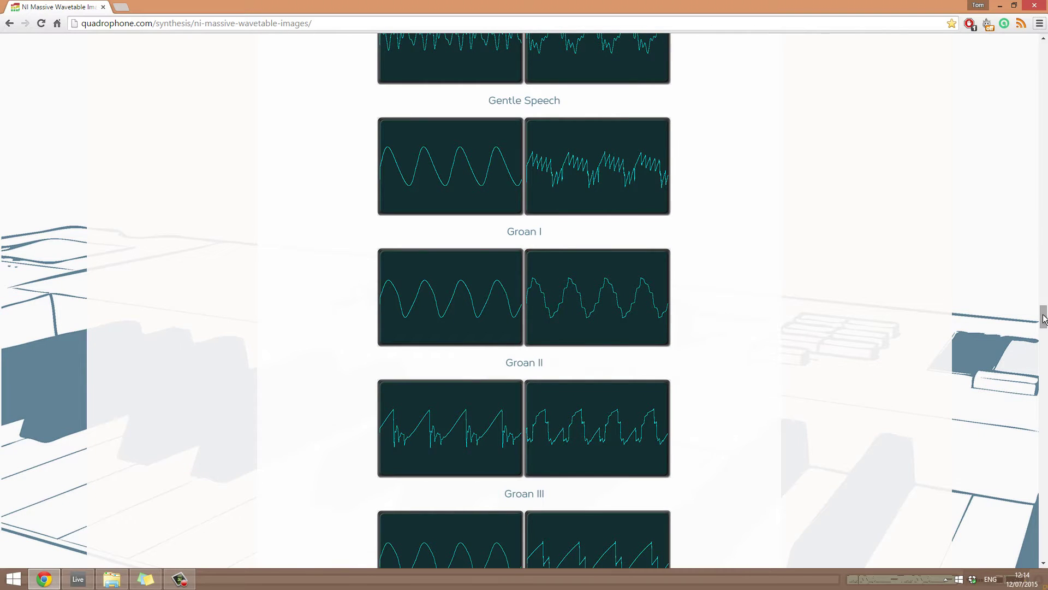
pyautogui.moveTo(1044, 319); pyautogui.dragTo(1025, 158)
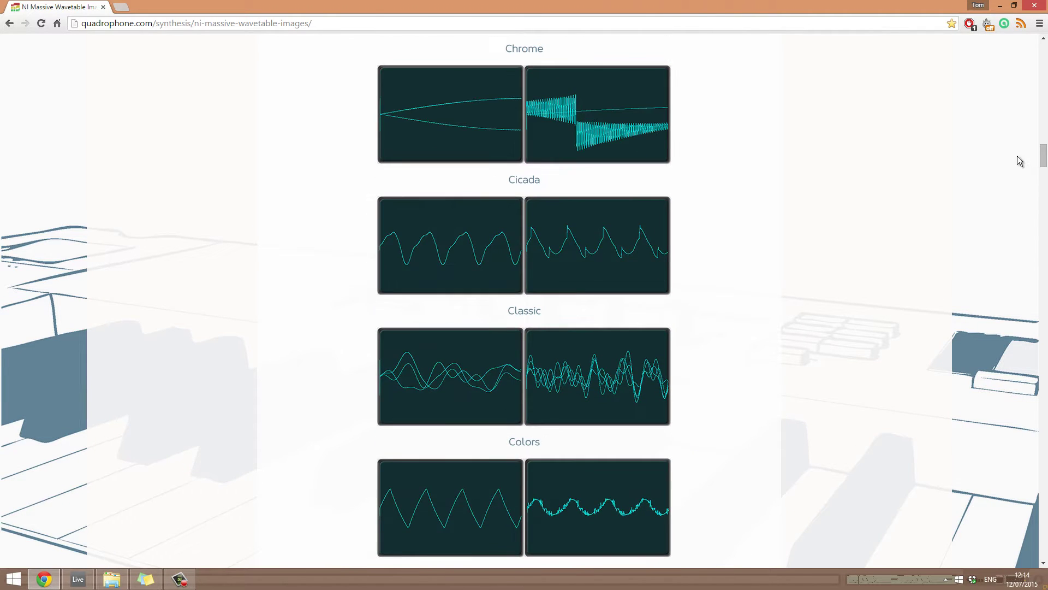
pyautogui.scroll(7, 828, 186)
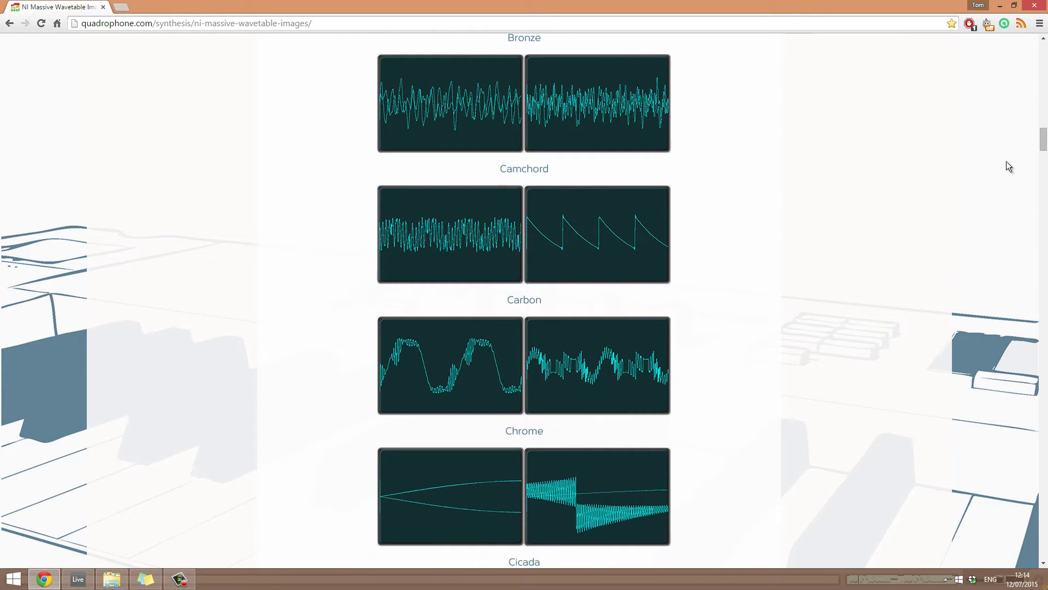
pyautogui.moveTo(1043, 141)
pyautogui.mouseDown()
pyautogui.moveTo(1044, 69)
pyautogui.moveTo(1041, 151)
pyautogui.mouseUp()
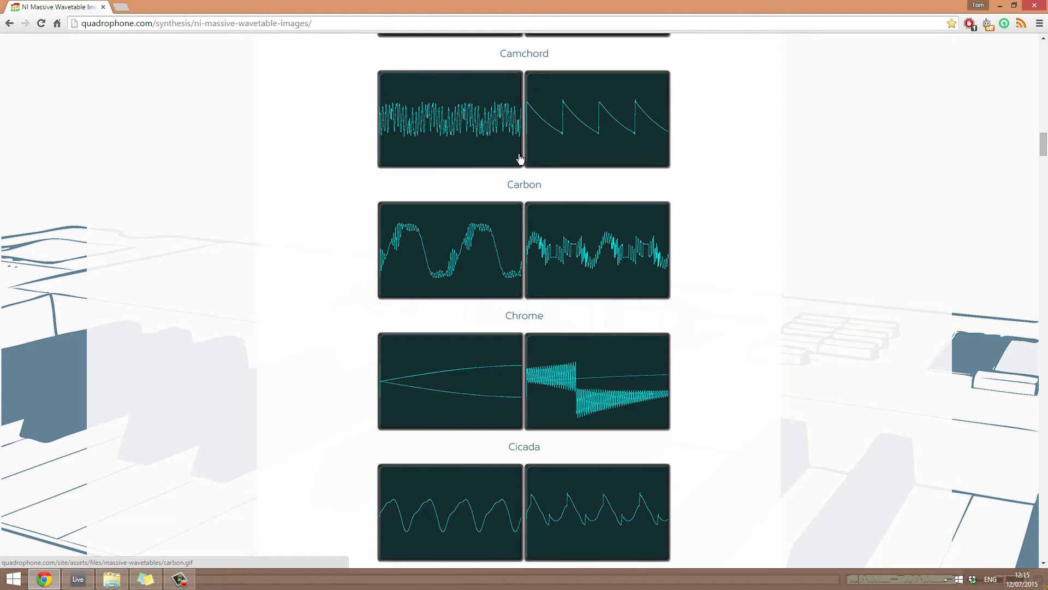
pyautogui.click(78, 579)
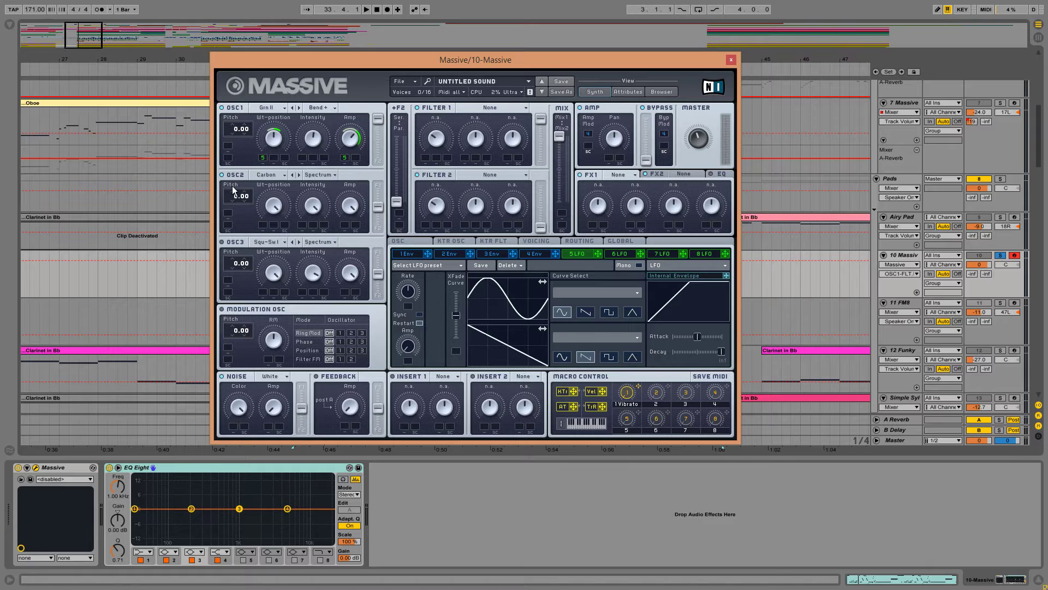
# Adjust oscillator 2's Wt-position while playing a test note.
pyautogui.press('f')
pyautogui.moveTo(282, 222); pyautogui.dragTo(285, 230)
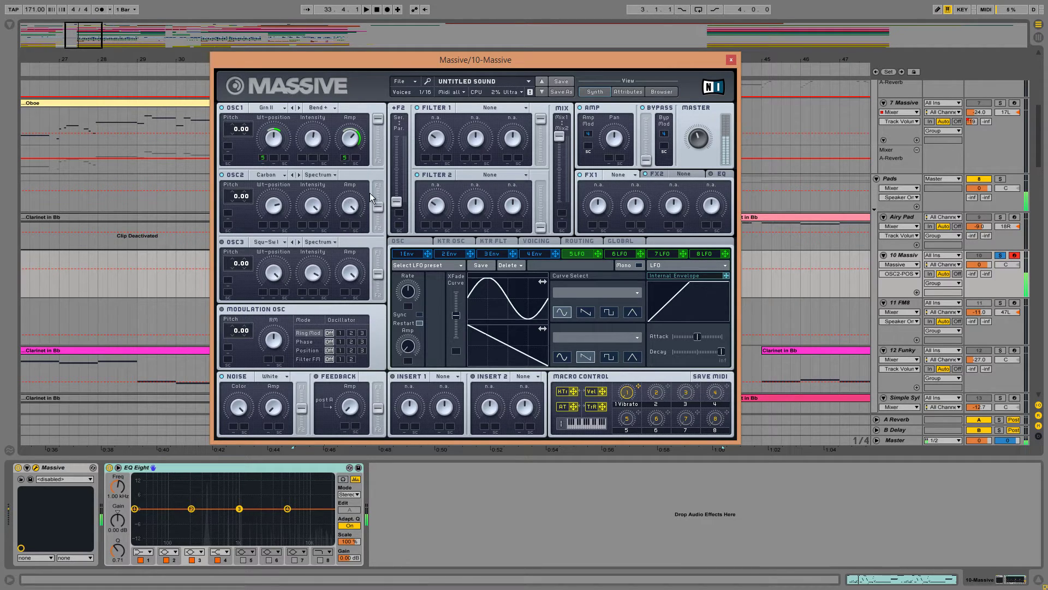
# Set oscillator 2's mode to Bend + and route it most of the way to Filter 1.
pyautogui.click(317, 178)
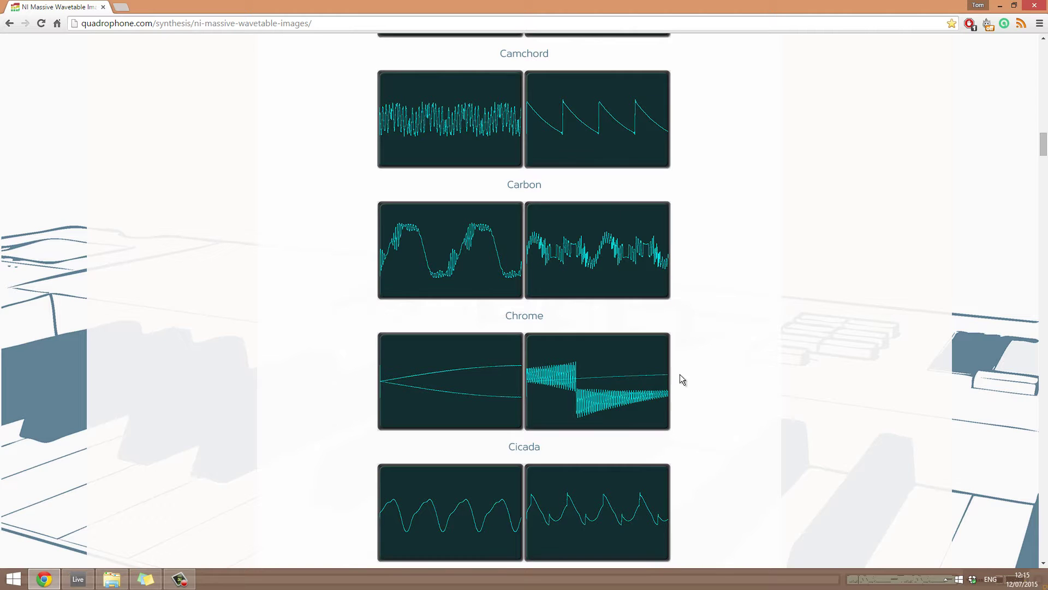
pyautogui.hotkey('alt', 'Tab')
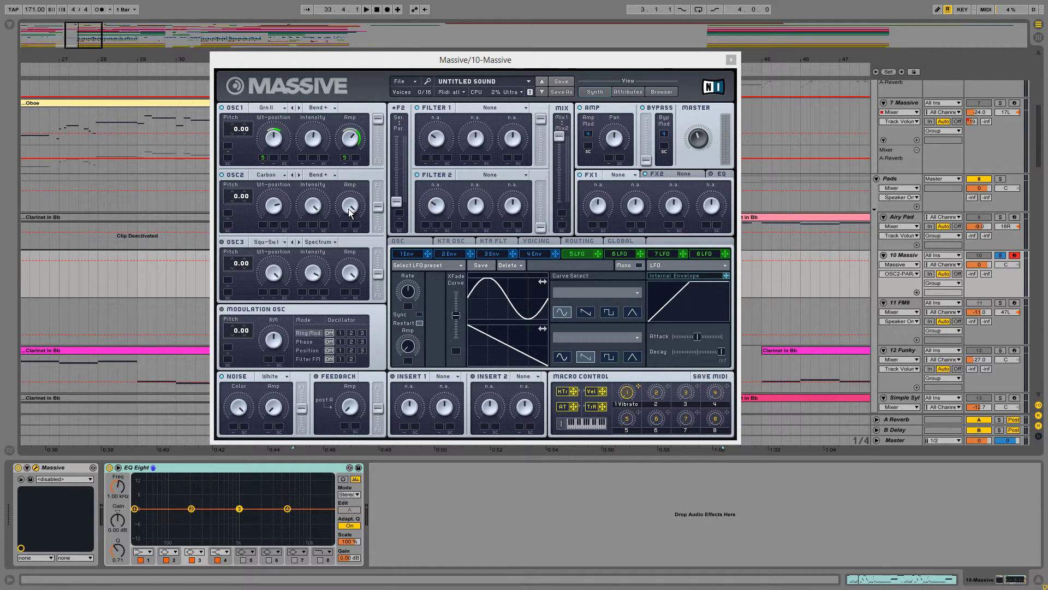
pyautogui.moveTo(378, 207); pyautogui.dragTo(378, 187)
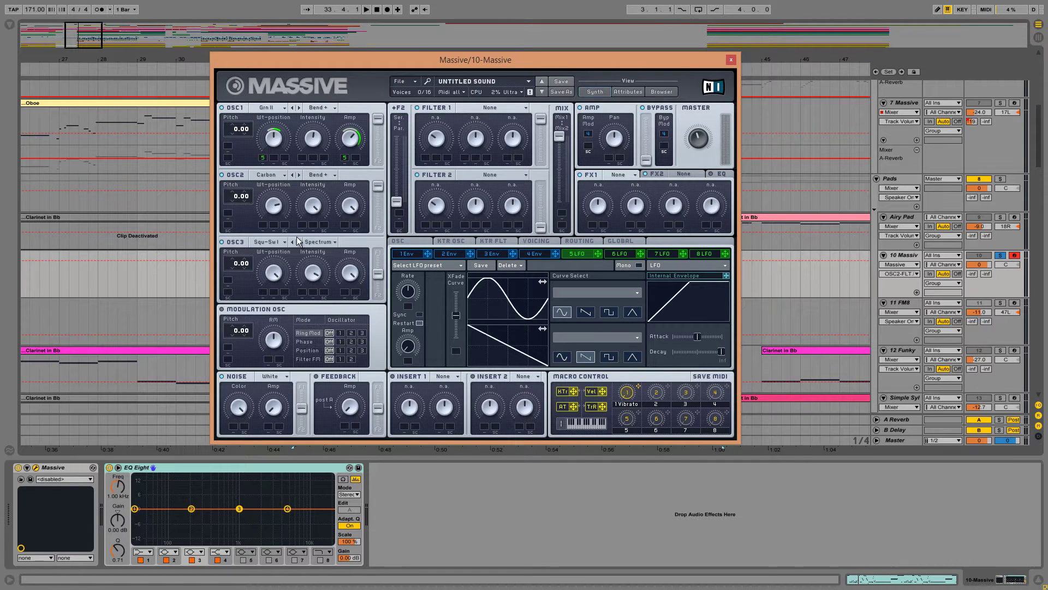
# Set oscillator 3's wavetable to Pulse-Saw PWM and adjust its Pls-Saw Pos, Pulse Width and Amp.
pyautogui.click(273, 244)
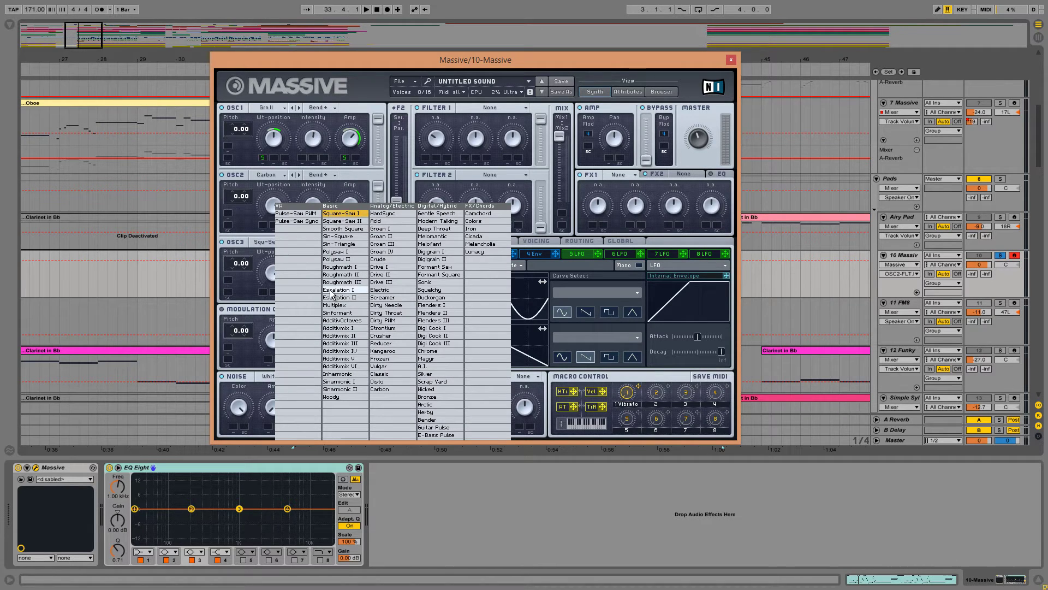
pyautogui.click(308, 213)
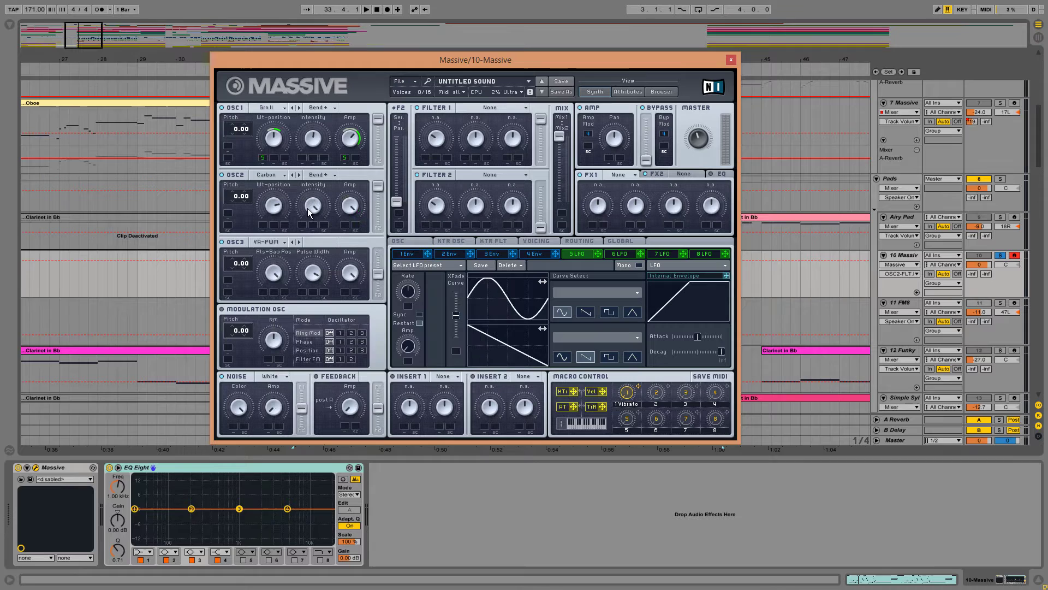
pyautogui.click(275, 265)
pyautogui.click(315, 273)
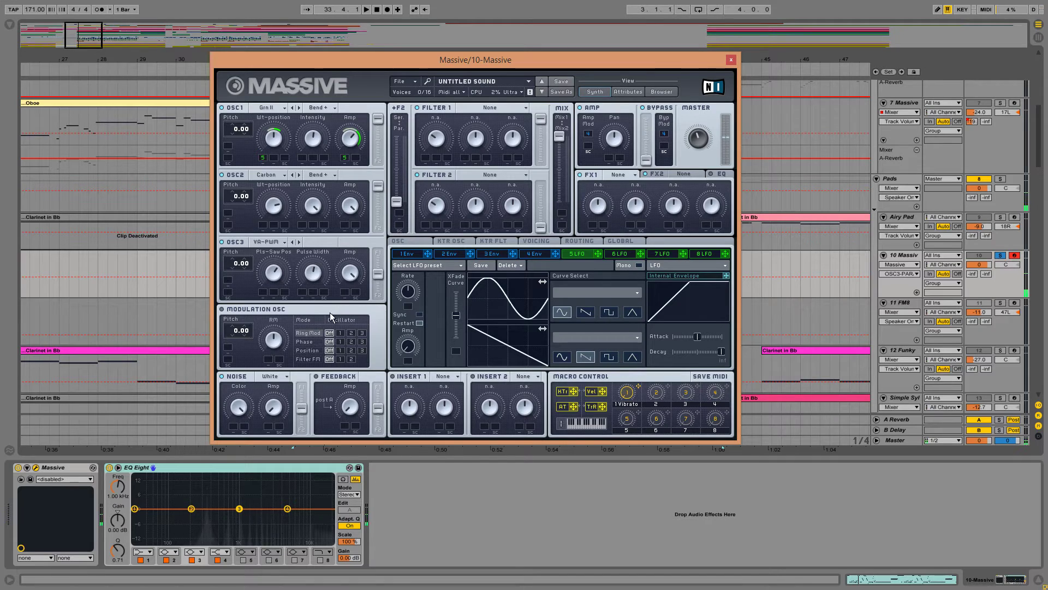
pyautogui.moveTo(339, 271); pyautogui.dragTo(353, 316)
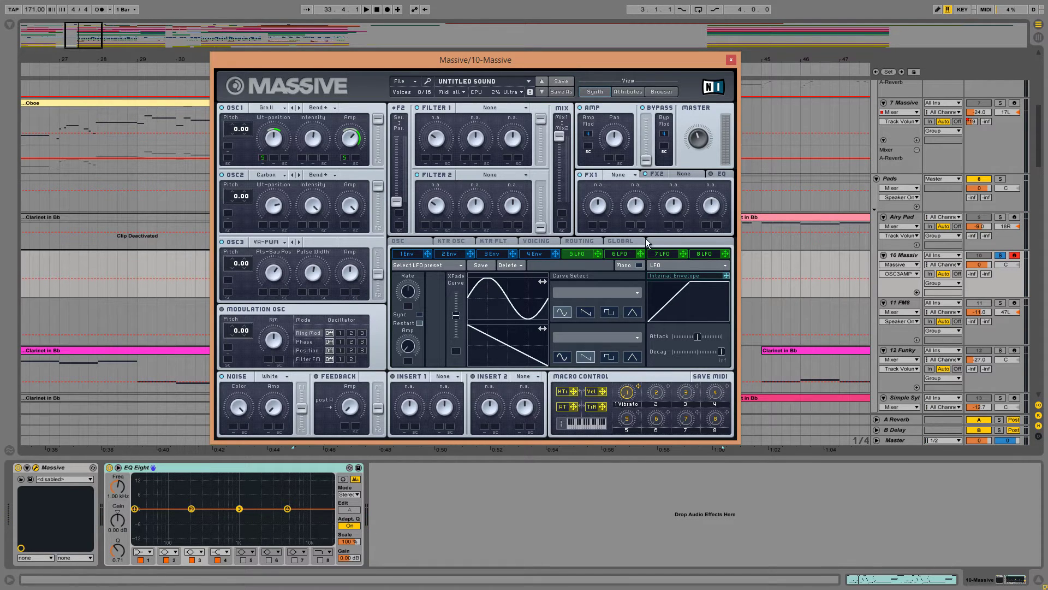
# Modulate oscillator 3's Amp with LFO 6, and route the oscillator fully to Filter 2.
pyautogui.click(617, 253)
pyautogui.click(413, 350)
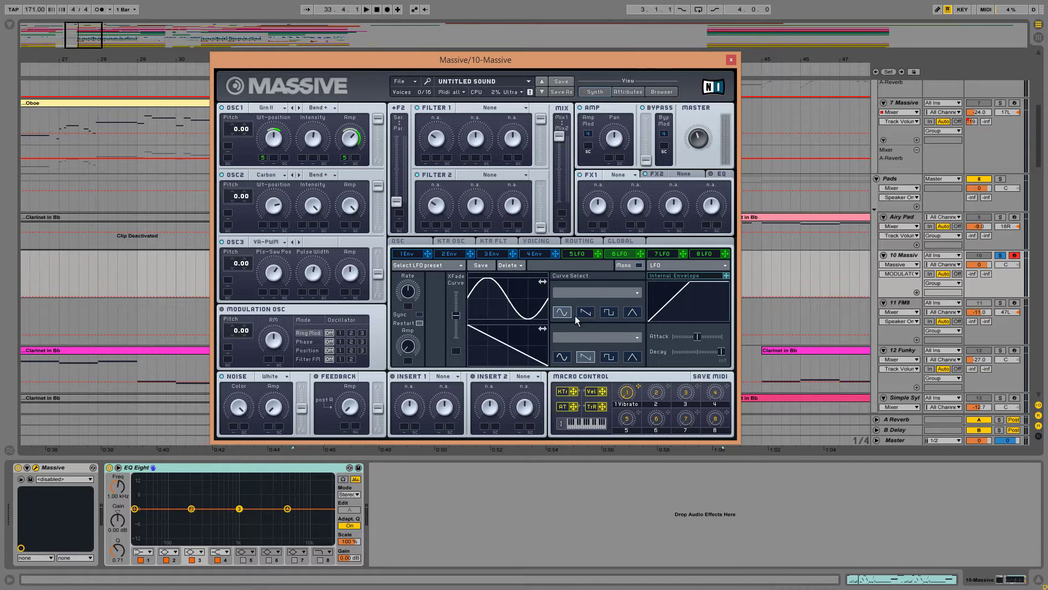
pyautogui.moveTo(642, 252); pyautogui.dragTo(345, 295)
pyautogui.moveTo(378, 272); pyautogui.dragTo(378, 295)
pyautogui.press('a')
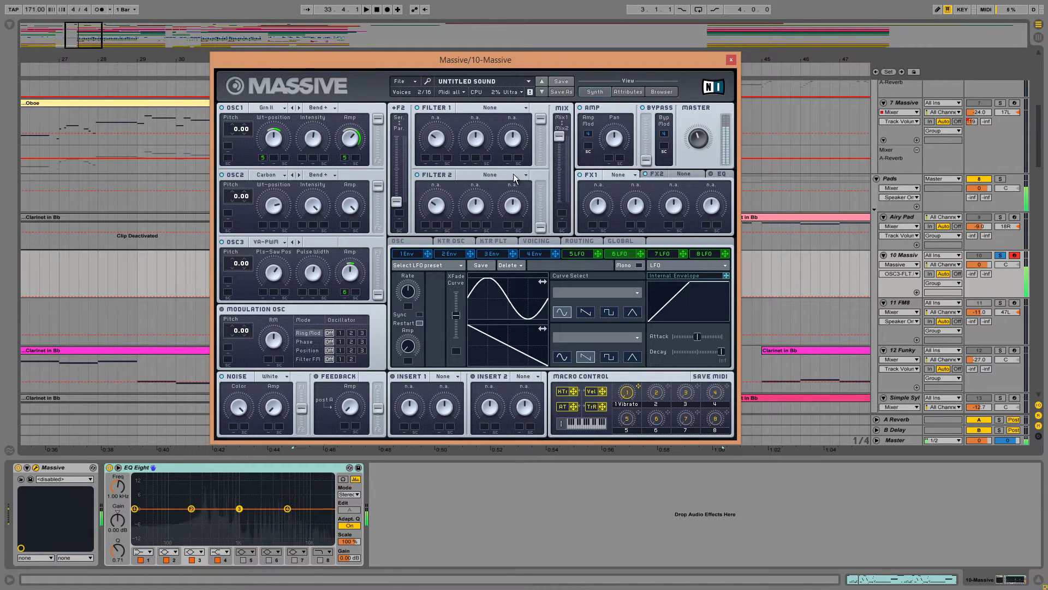
# Set the Unisono voices to 8 and lower the Master volume.
pyautogui.click(540, 240)
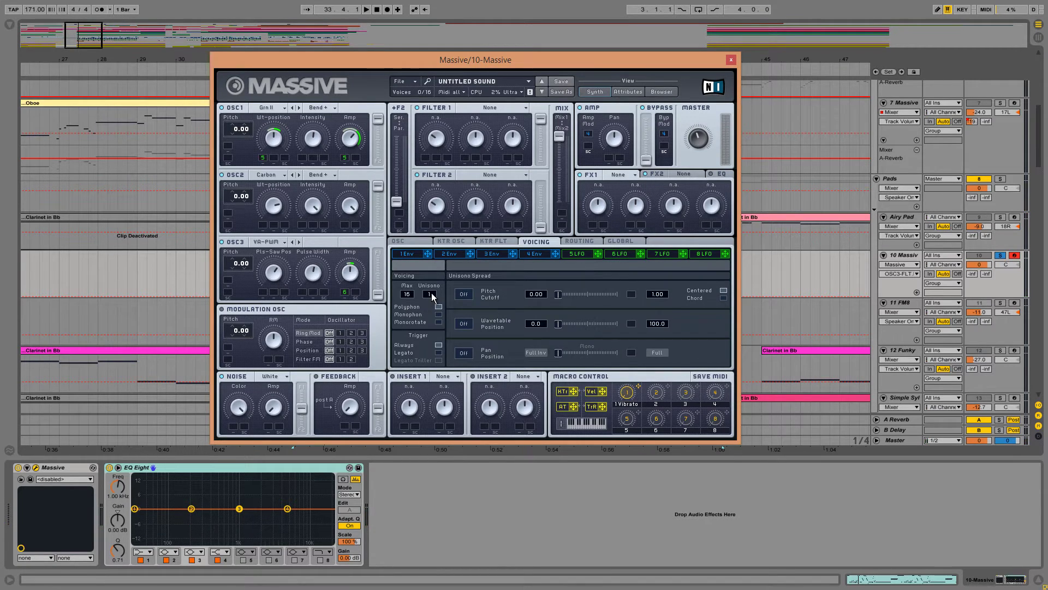
pyautogui.moveTo(431, 293); pyautogui.dragTo(443, 274)
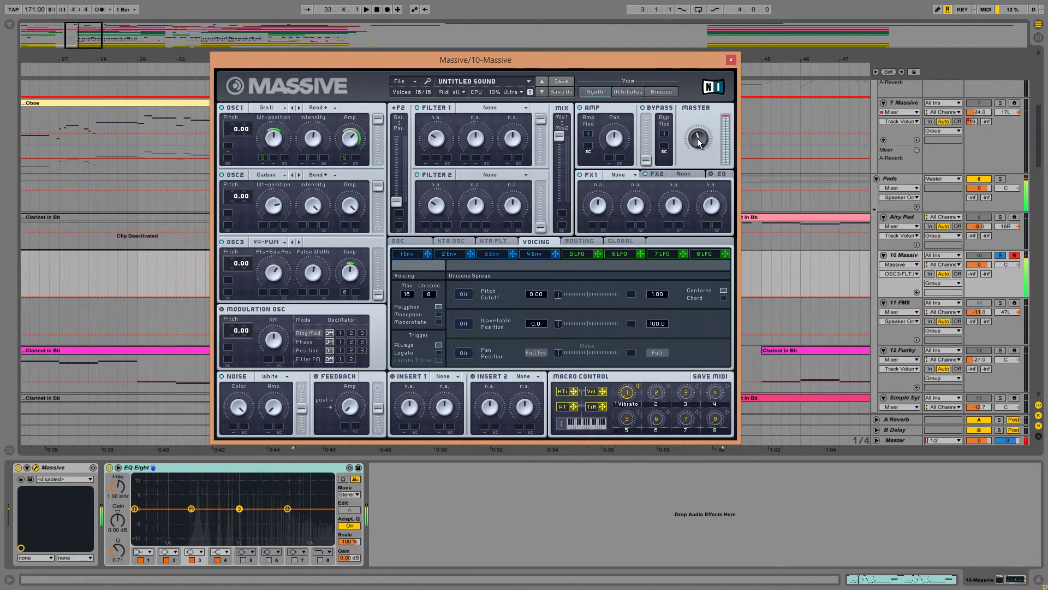
pyautogui.moveTo(697, 139); pyautogui.dragTo(696, 155)
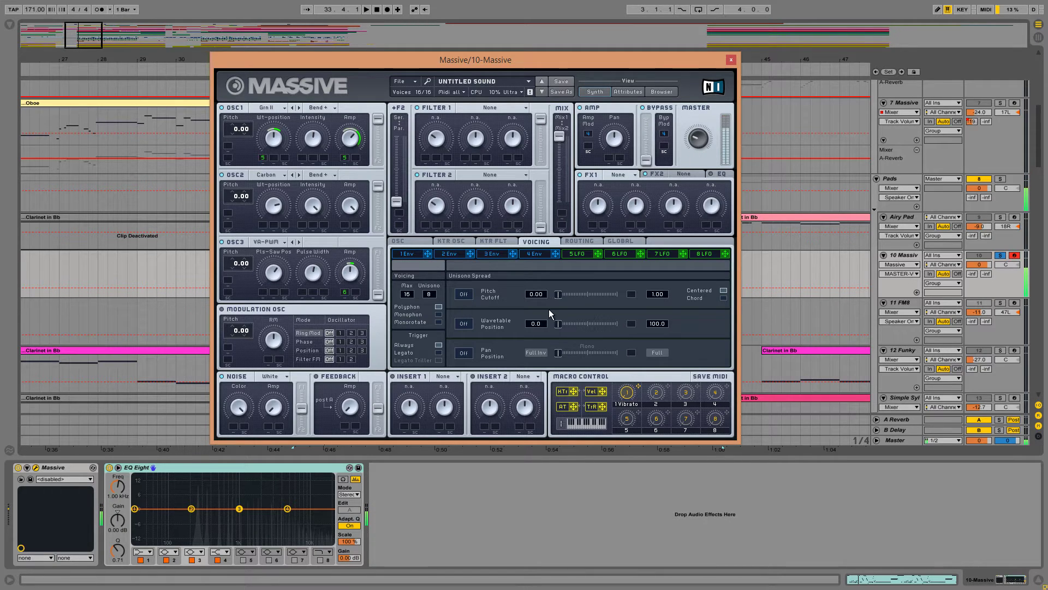
# Enable the Wavetable Position and Pan Position unison spreads at maximum, and modulate the amp's Pan with Trigger Random.
pyautogui.click(464, 323)
pyautogui.moveTo(559, 323); pyautogui.dragTo(771, 327)
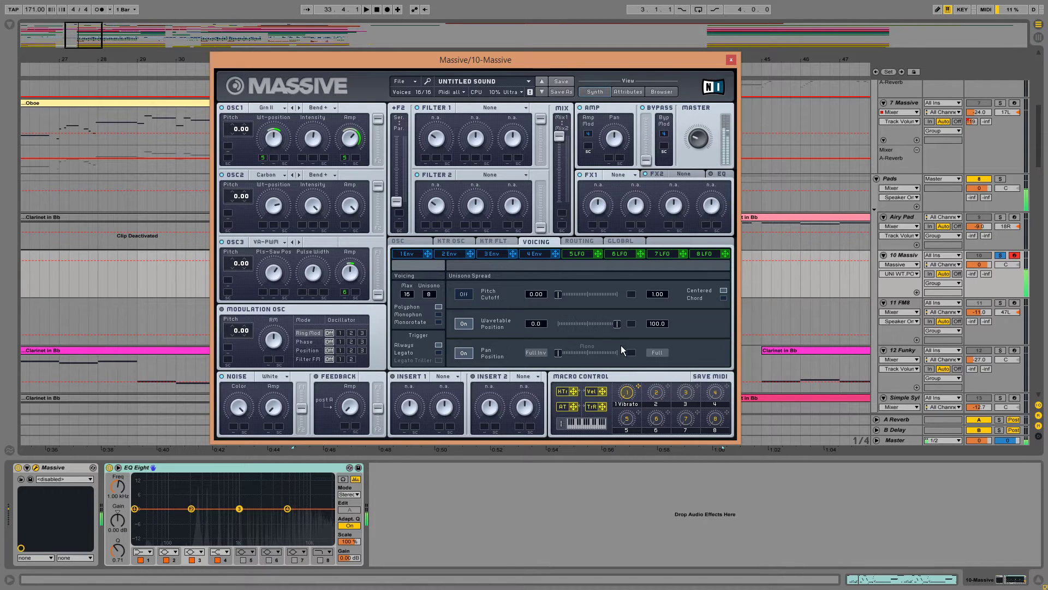
pyautogui.moveTo(561, 352); pyautogui.dragTo(682, 343)
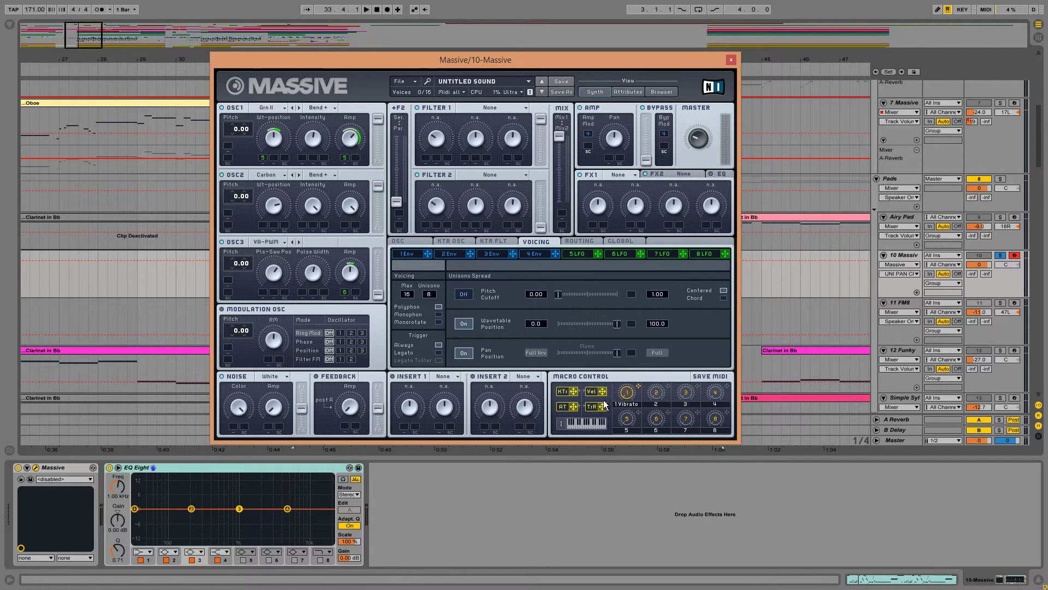
pyautogui.moveTo(604, 407); pyautogui.dragTo(614, 159)
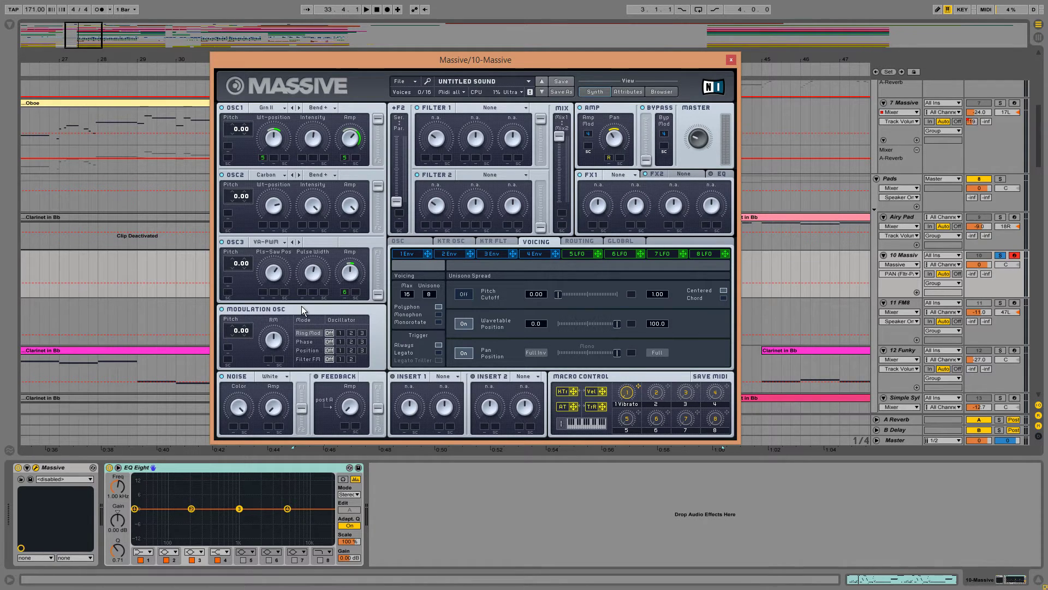
# Set the modulation oscillator's pitch to -12.24 and apply ring modulation to oscillator 1, with velocity controlling the RM amount.
pyautogui.moveTo(234, 335); pyautogui.dragTo(261, 358)
pyautogui.click(339, 334)
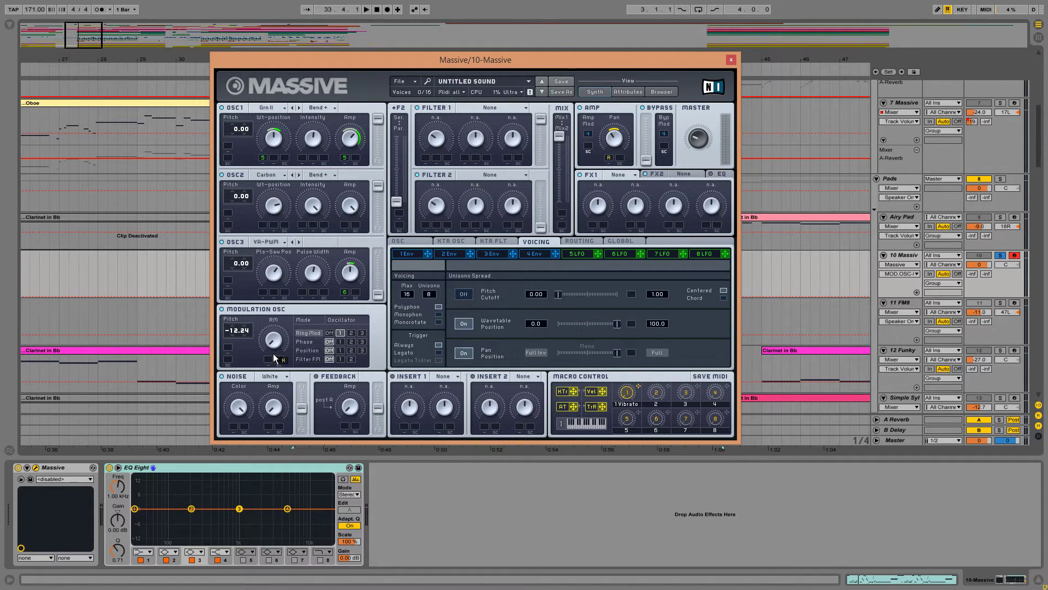
pyautogui.moveTo(603, 392); pyautogui.dragTo(268, 359)
# Apply the modulation oscillator's phase modulation to oscillator 3 and modulate its Phase amount with LFO 6.
pyautogui.click(362, 341)
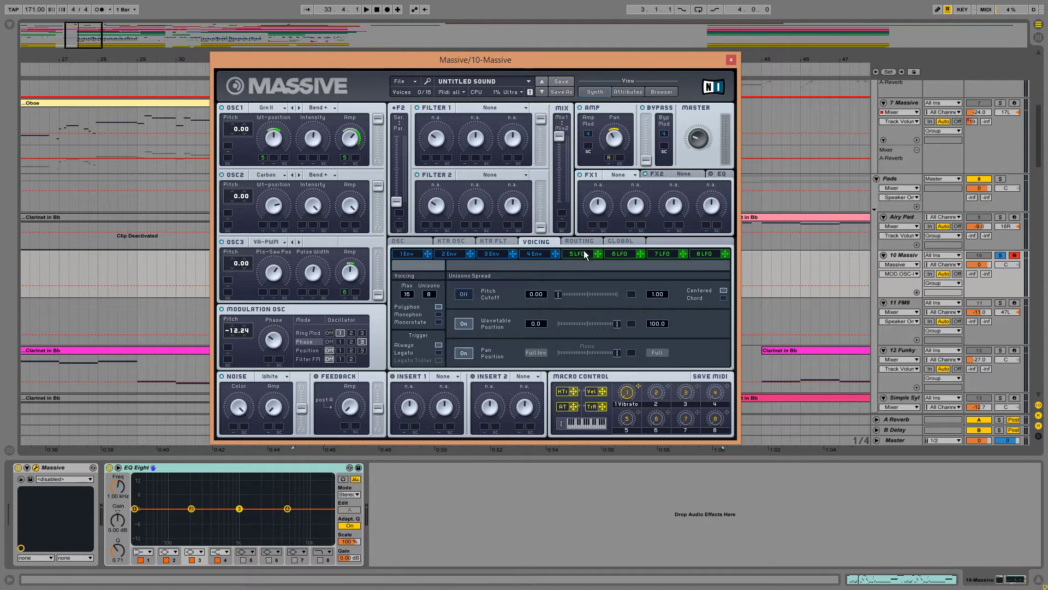
pyautogui.moveTo(640, 253); pyautogui.dragTo(280, 331)
# Switch off the noise generator and set up the feedback Amp with LFO 5 modulation, playing test notes to check the sound.
pyautogui.moveTo(346, 410); pyautogui.dragTo(361, 372)
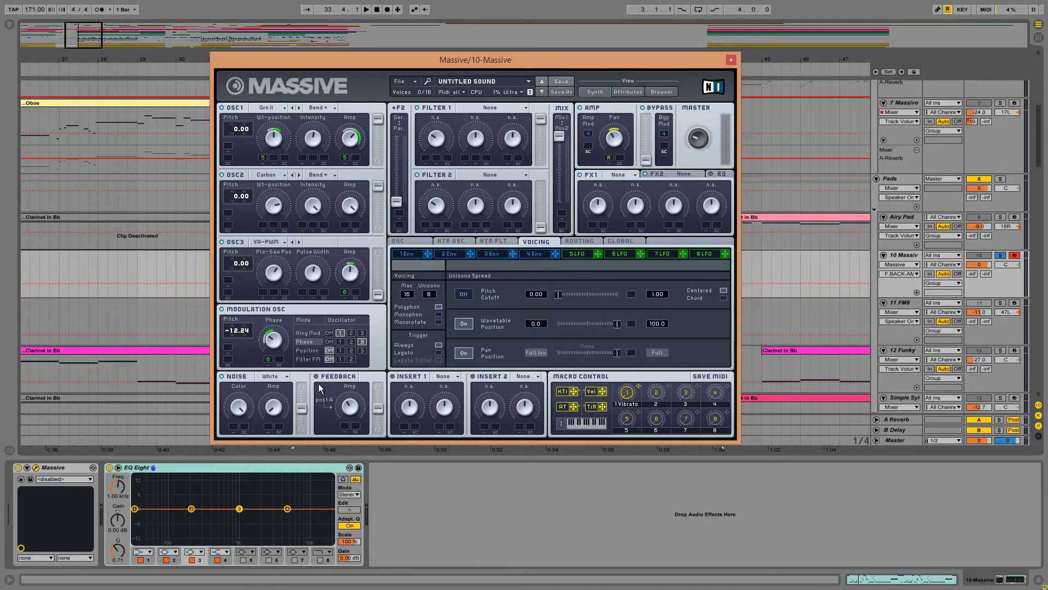
pyautogui.click(244, 378)
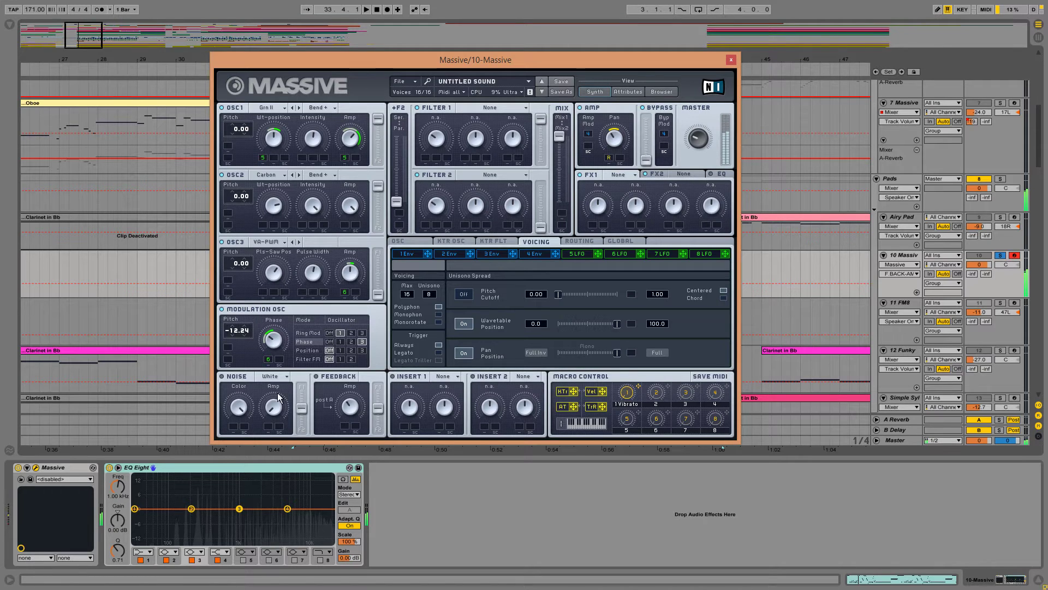
pyautogui.press('x')
pyautogui.press('a')
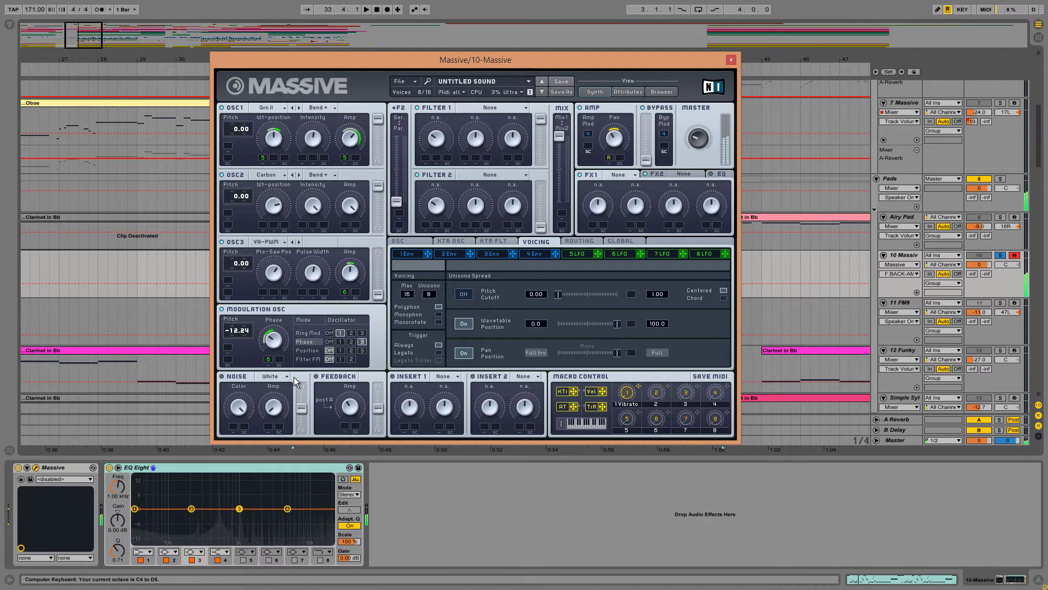
pyautogui.press('a')
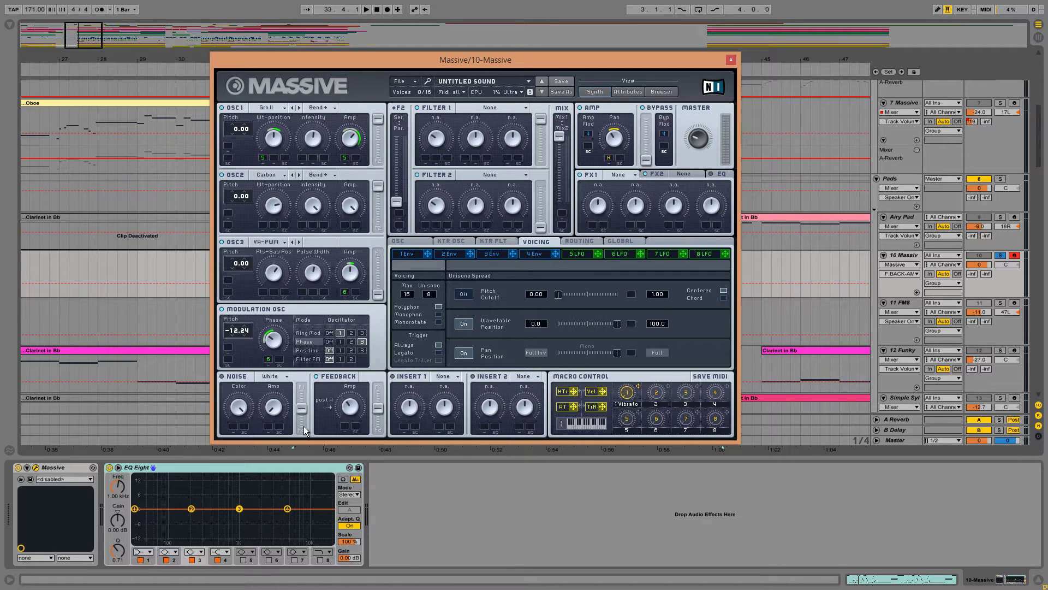
pyautogui.press('a')
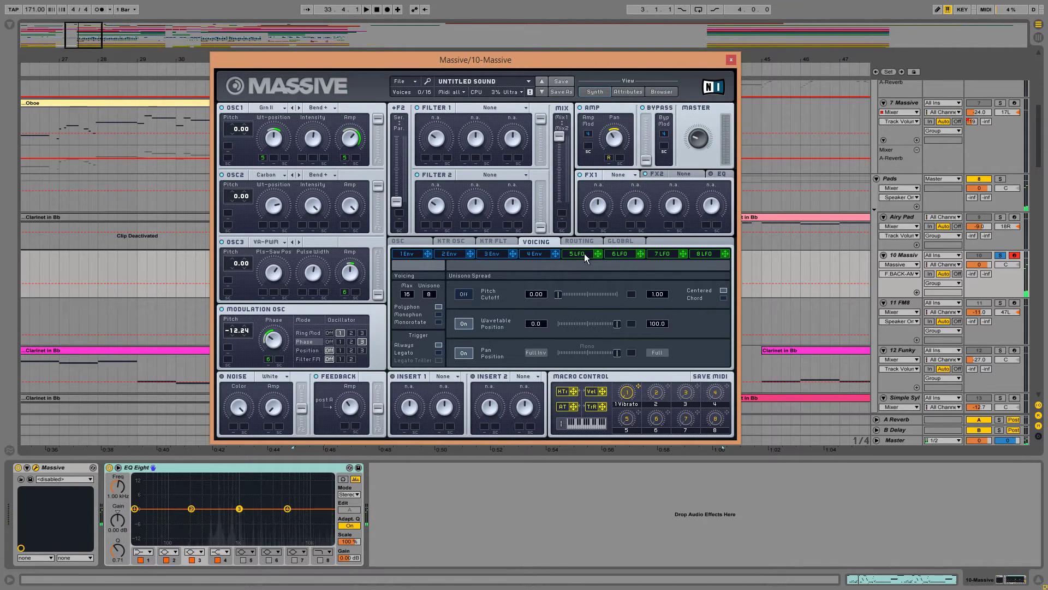
pyautogui.moveTo(598, 254); pyautogui.dragTo(348, 418)
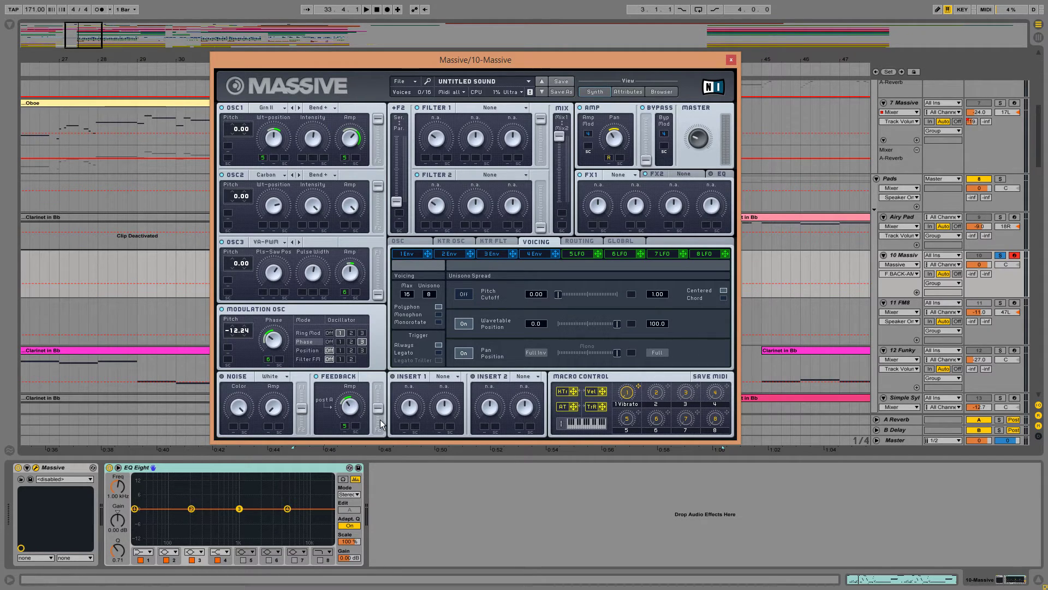
# Set Filter 1 to Lowpass 4, and adjust the filter routing toward series with the mix about midway between Mix1 and Mix2.
pyautogui.click(484, 107)
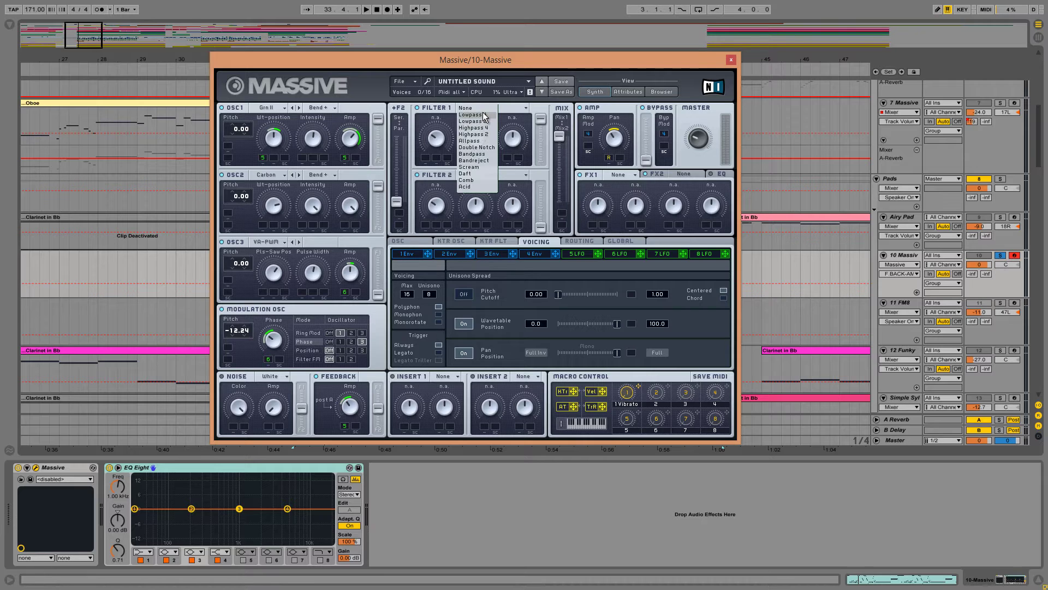
pyautogui.click(483, 113)
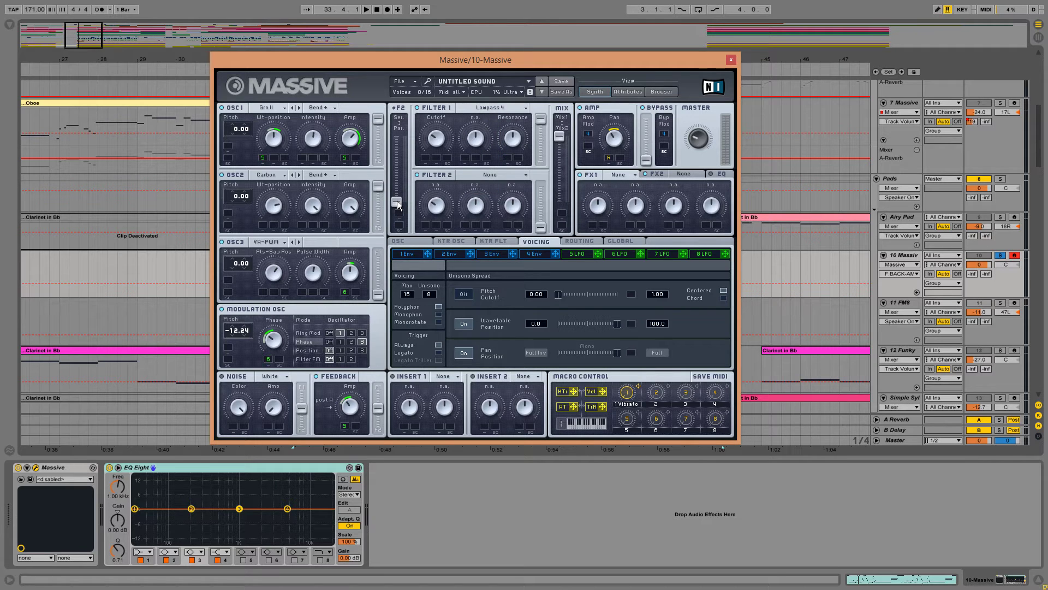
pyautogui.moveTo(397, 201); pyautogui.dragTo(396, 137)
pyautogui.click(559, 137)
pyautogui.moveTo(562, 142); pyautogui.dragTo(562, 171)
# Raise Filter 1's Cutoff and modulate it with LFO 5.
pyautogui.moveTo(434, 140); pyautogui.dragTo(452, 81)
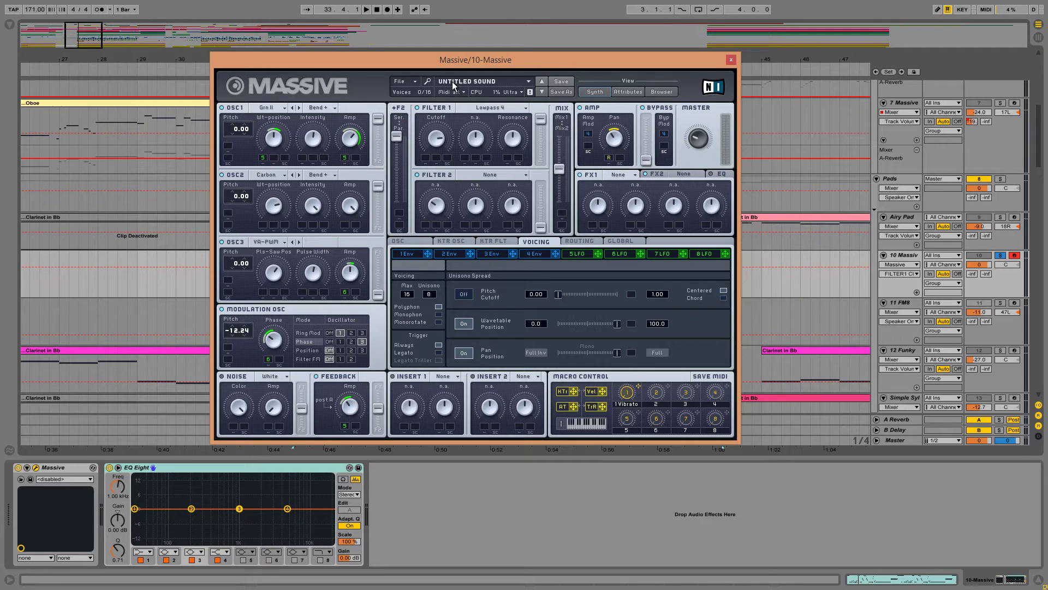
pyautogui.click(584, 255)
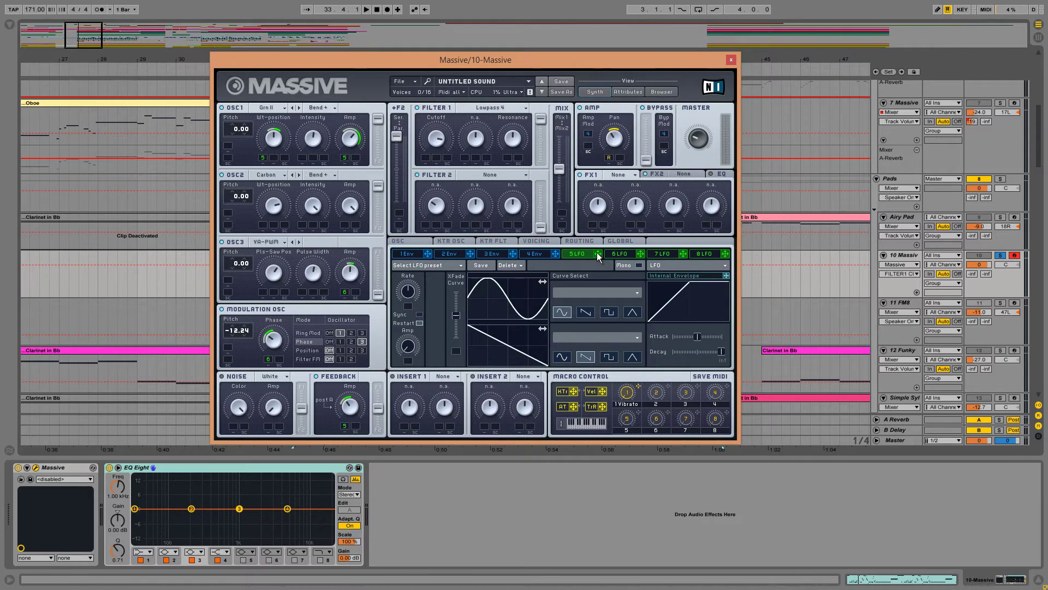
pyautogui.moveTo(598, 252); pyautogui.dragTo(421, 151)
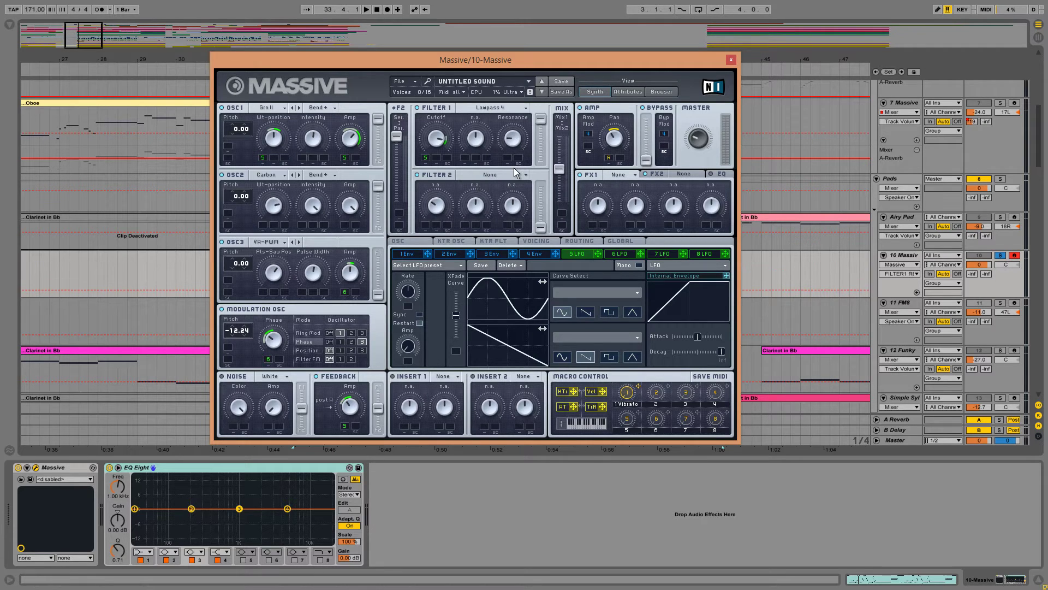
# Modulate Filter 1's Resonance with envelope 3, and set that envelope's loop to inf with its levels down to zero.
pyautogui.click(493, 253)
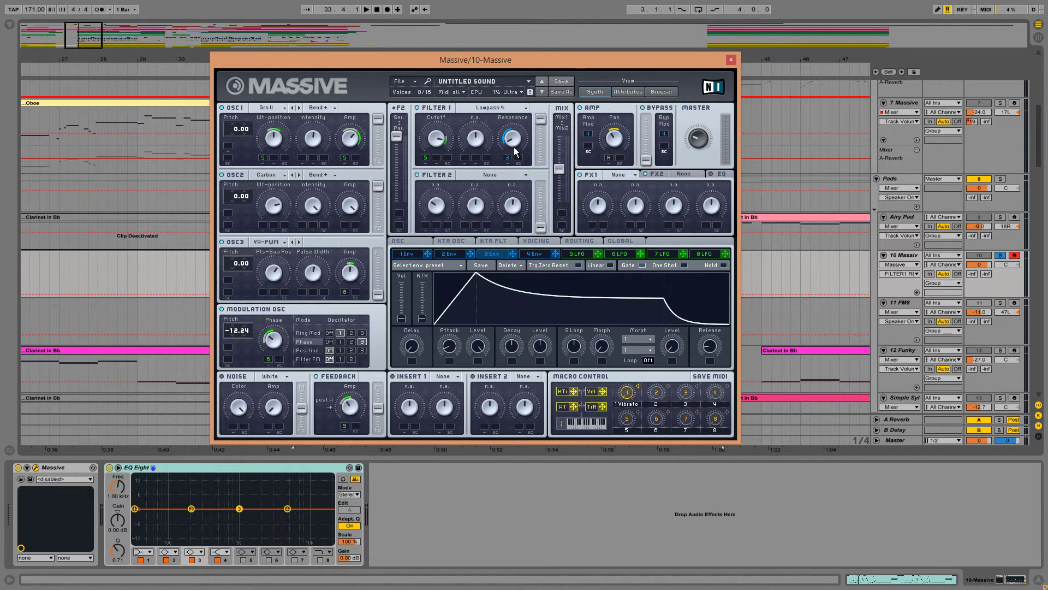
pyautogui.moveTo(643, 362); pyautogui.dragTo(643, 178)
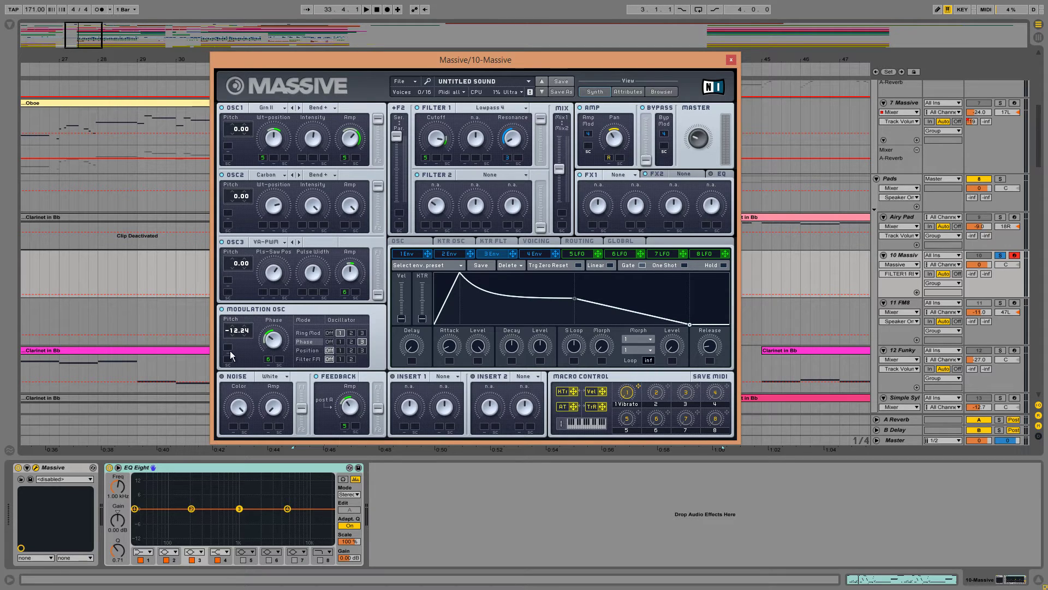
pyautogui.moveTo(450, 346); pyautogui.dragTo(478, 431)
pyautogui.moveTo(519, 362); pyautogui.dragTo(520, 466)
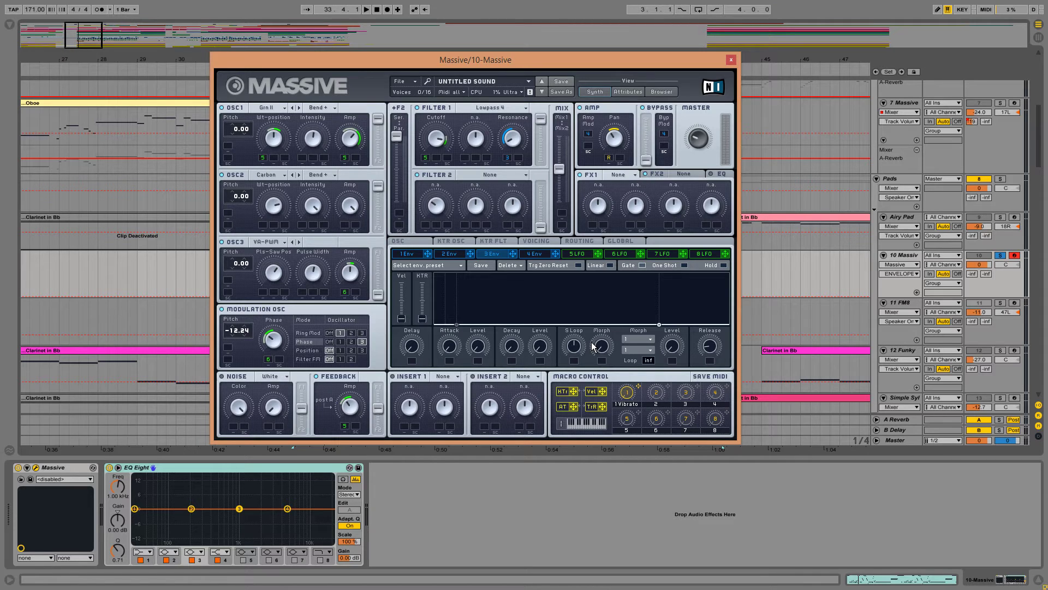
# Set envelope 3's second morph curve to Expo x4, and adjust its loop morphing and loop level.
pyautogui.click(636, 349)
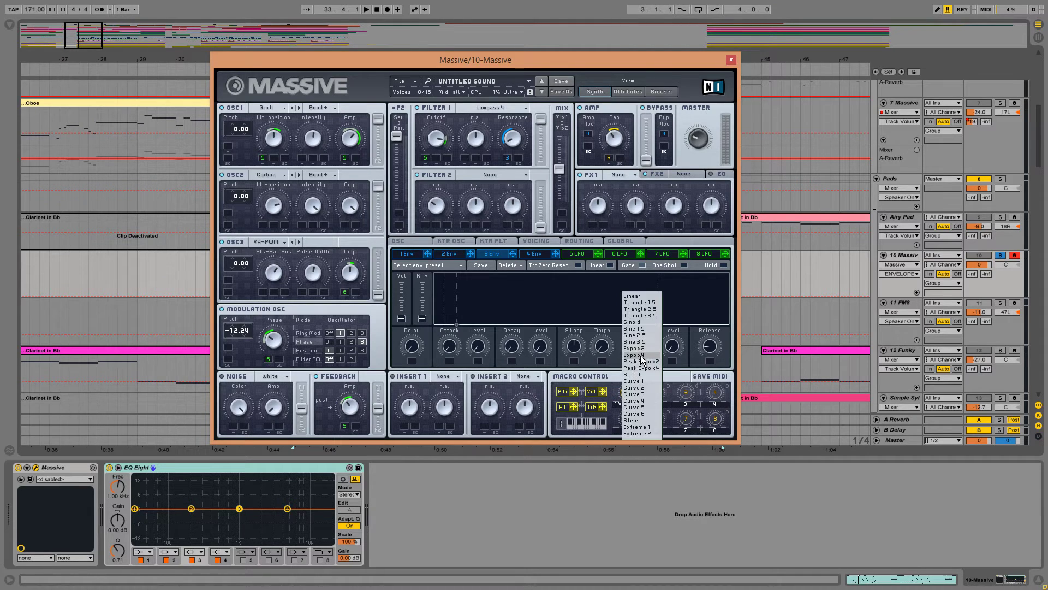
pyautogui.click(641, 357)
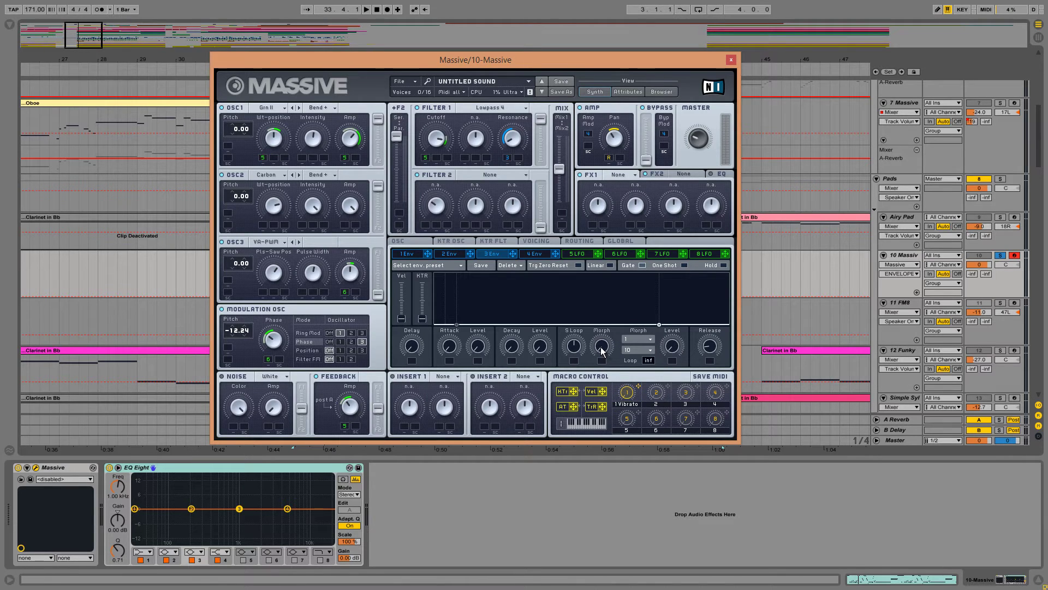
pyautogui.moveTo(576, 344); pyautogui.dragTo(579, 365)
pyautogui.moveTo(674, 346); pyautogui.dragTo(690, 329)
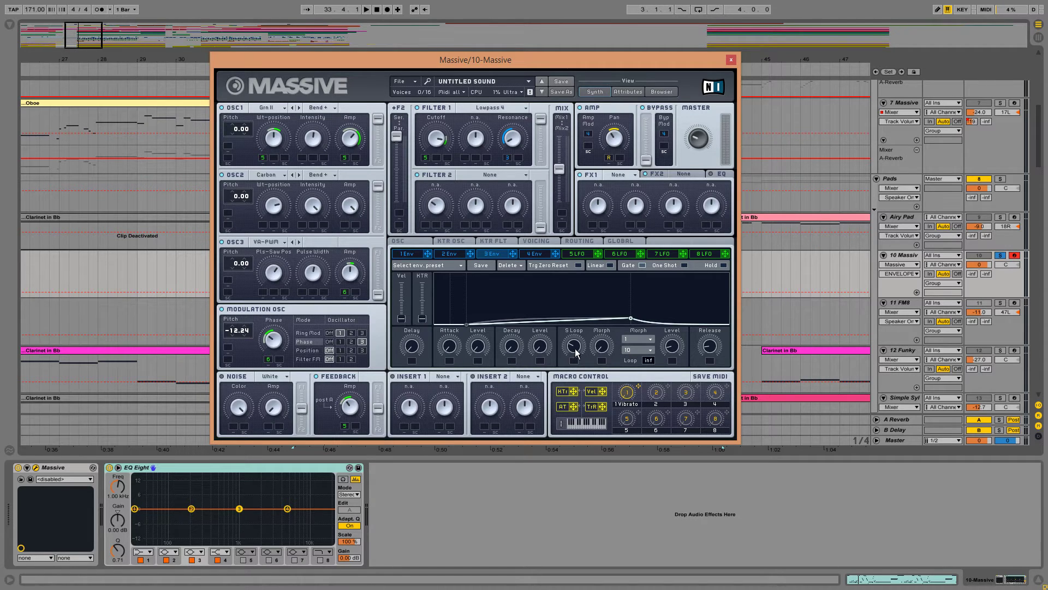
# Fine-tune envelope 3's S Loop, Attack and Release while playing a test note.
pyautogui.moveTo(577, 347); pyautogui.dragTo(667, 340)
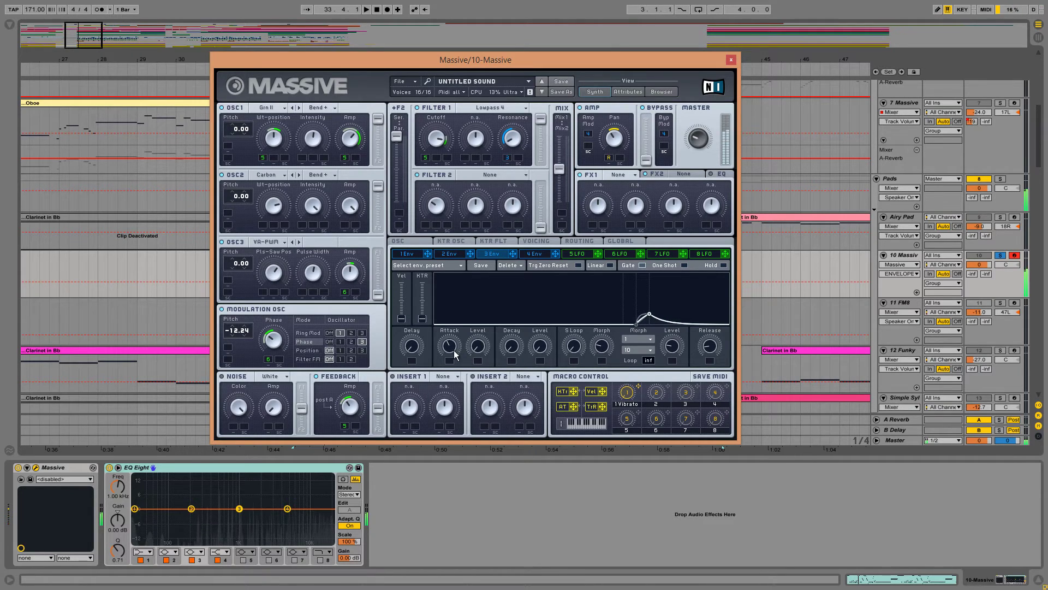
pyautogui.moveTo(452, 349); pyautogui.dragTo(446, 434)
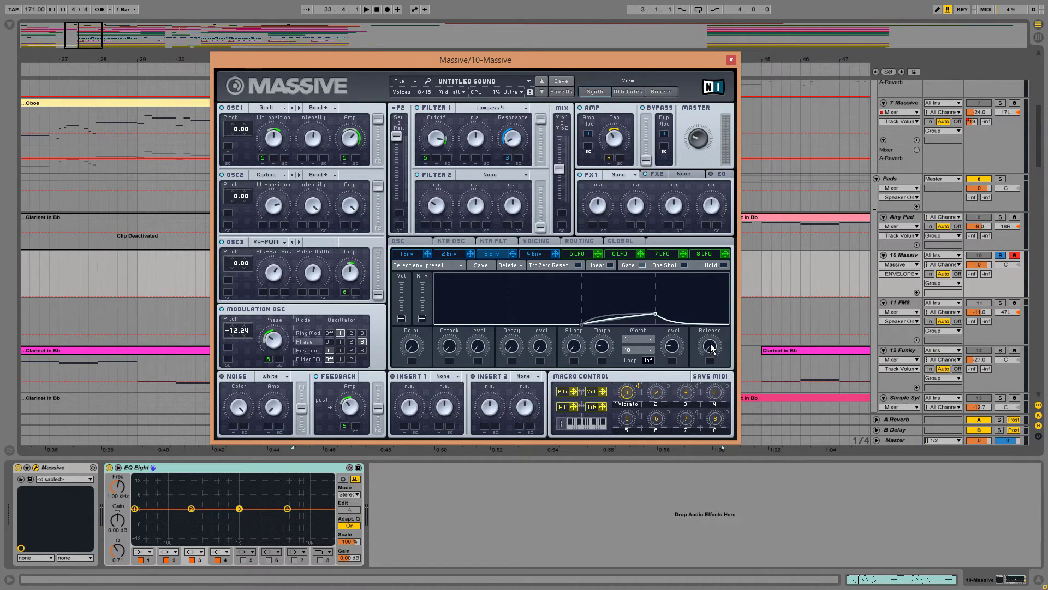
pyautogui.moveTo(711, 346); pyautogui.dragTo(714, 340)
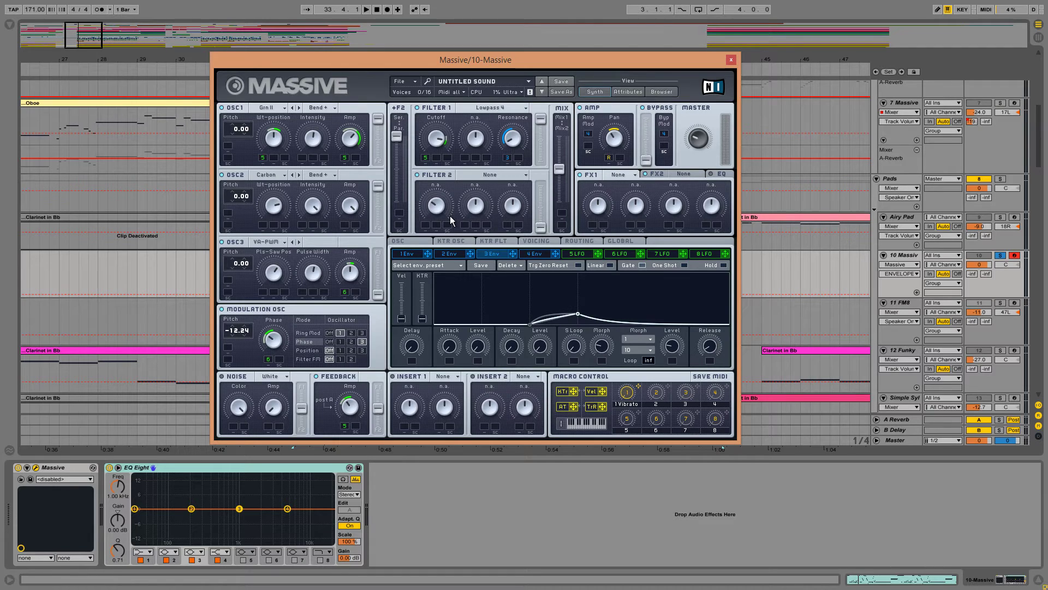
# Set Filter 2 to Highpass 4 and modulate its Cutoff with LFO 5.
pyautogui.click(498, 174)
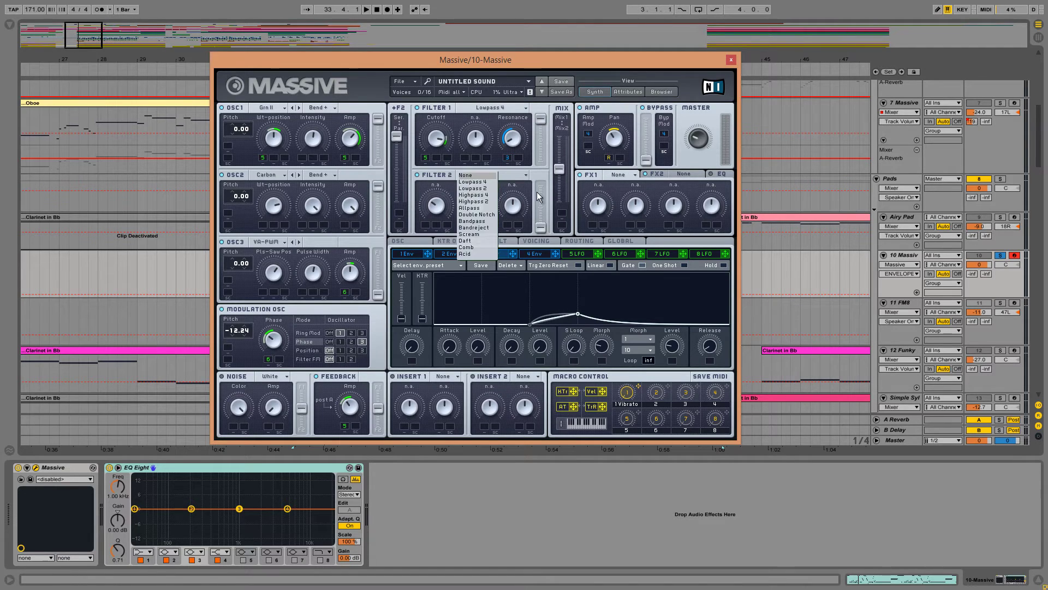
pyautogui.click(489, 195)
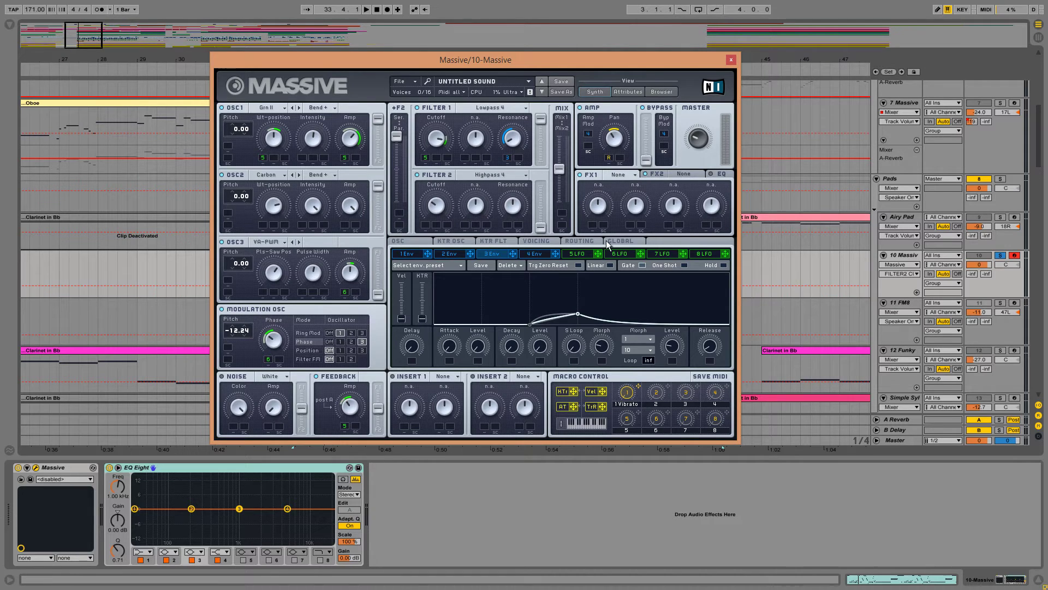
pyautogui.click(580, 255)
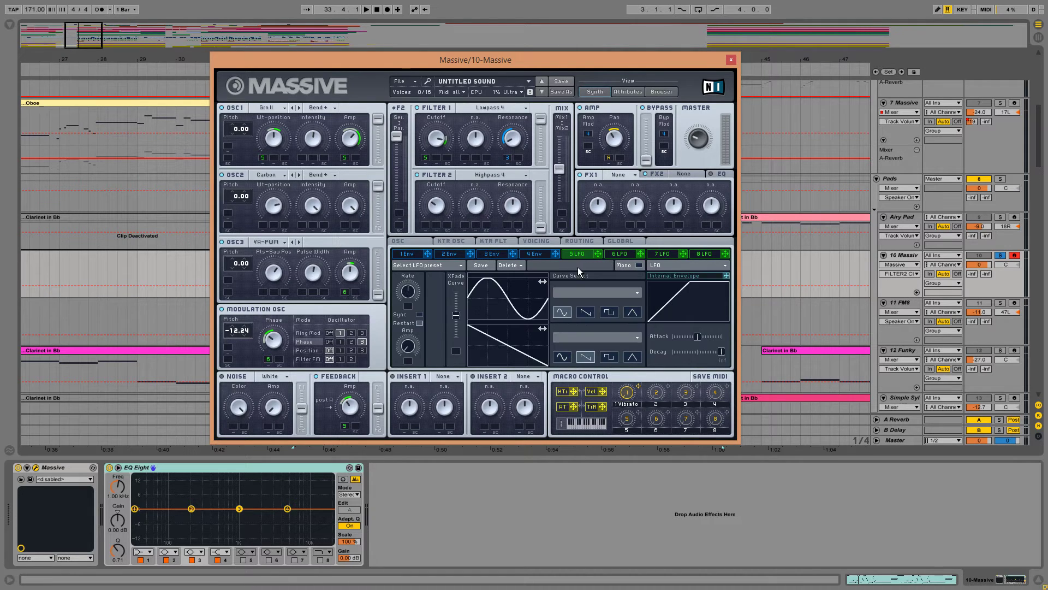
pyautogui.click(536, 255)
pyautogui.click(493, 255)
pyautogui.click(579, 254)
pyautogui.moveTo(597, 254); pyautogui.dragTo(425, 216)
# Raise Filter 2's output level and fine-tune the filter Mix balance while playing test notes.
pyautogui.moveTo(541, 224); pyautogui.dragTo(549, 195)
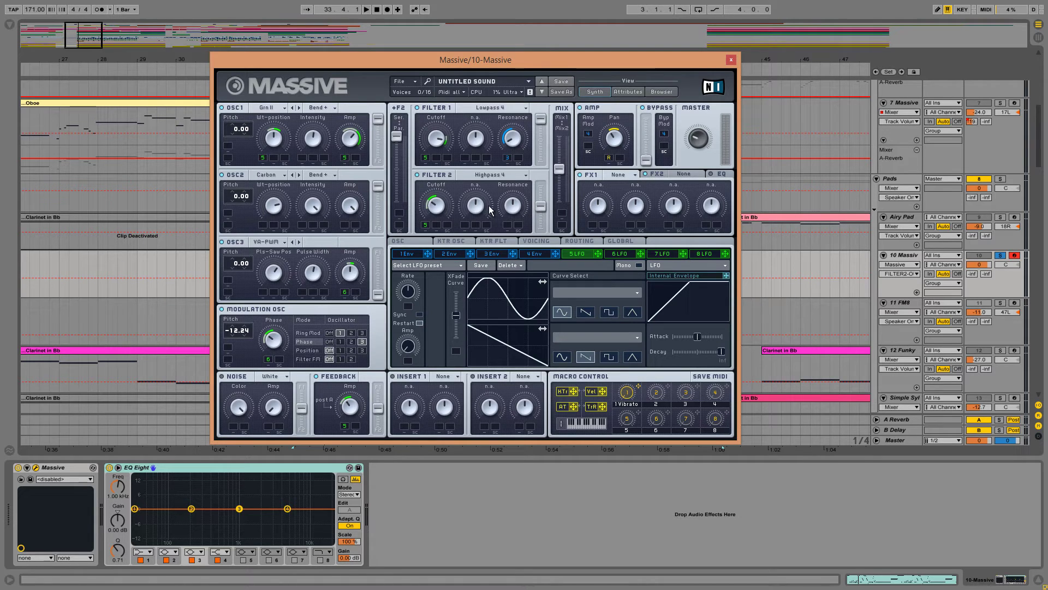
pyautogui.click(515, 208)
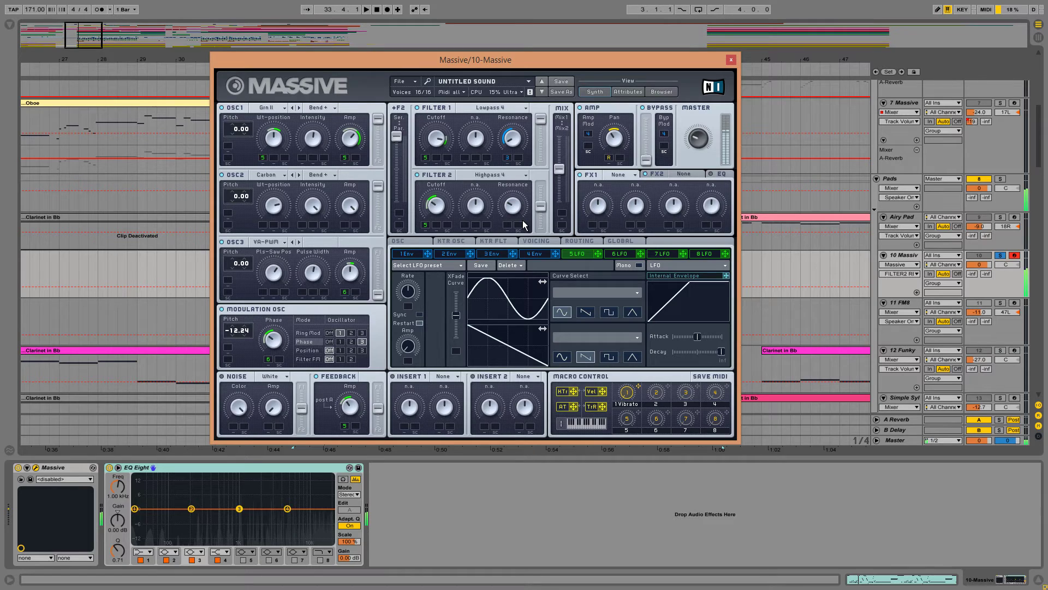
pyautogui.moveTo(559, 169)
pyautogui.mouseDown()
pyautogui.moveTo(549, 253)
pyautogui.moveTo(561, 114)
pyautogui.moveTo(566, 174)
pyautogui.mouseUp()
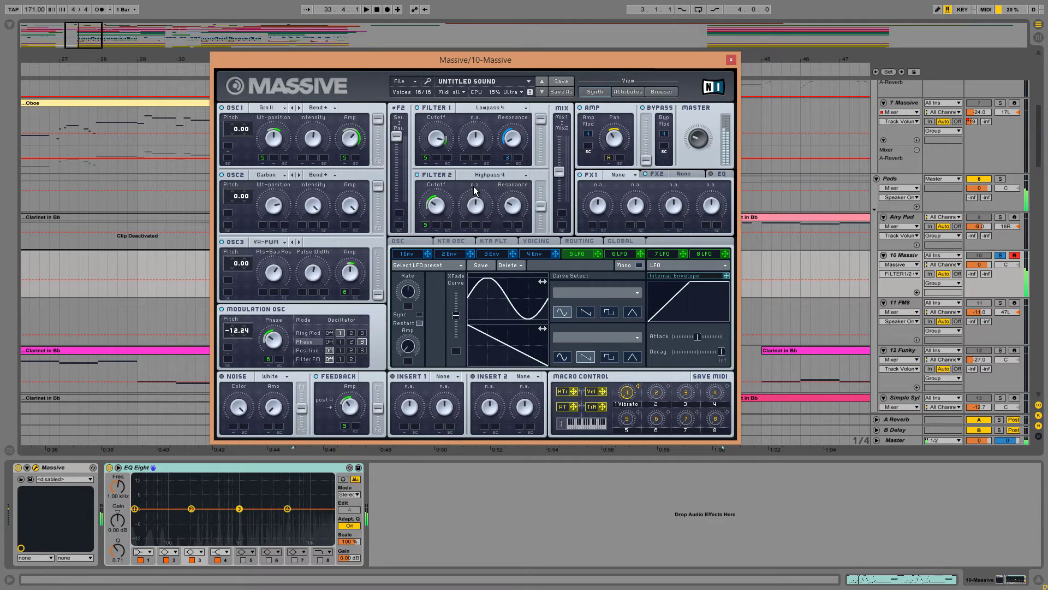
pyautogui.moveTo(558, 173)
pyautogui.mouseDown()
pyautogui.moveTo(559, 202)
pyautogui.moveTo(560, 140)
pyautogui.moveTo(562, 165)
pyautogui.mouseUp()
pyautogui.moveTo(539, 121)
pyautogui.mouseDown()
pyautogui.moveTo(545, 161)
pyautogui.moveTo(550, 117)
pyautogui.mouseUp()
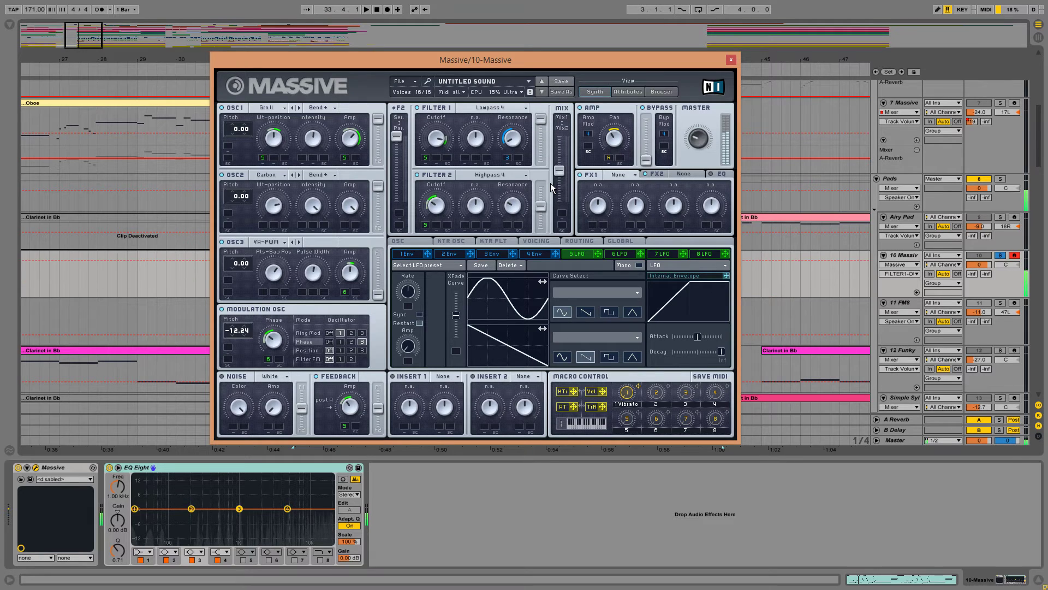
pyautogui.click(560, 171)
pyautogui.moveTo(562, 172); pyautogui.dragTo(561, 169)
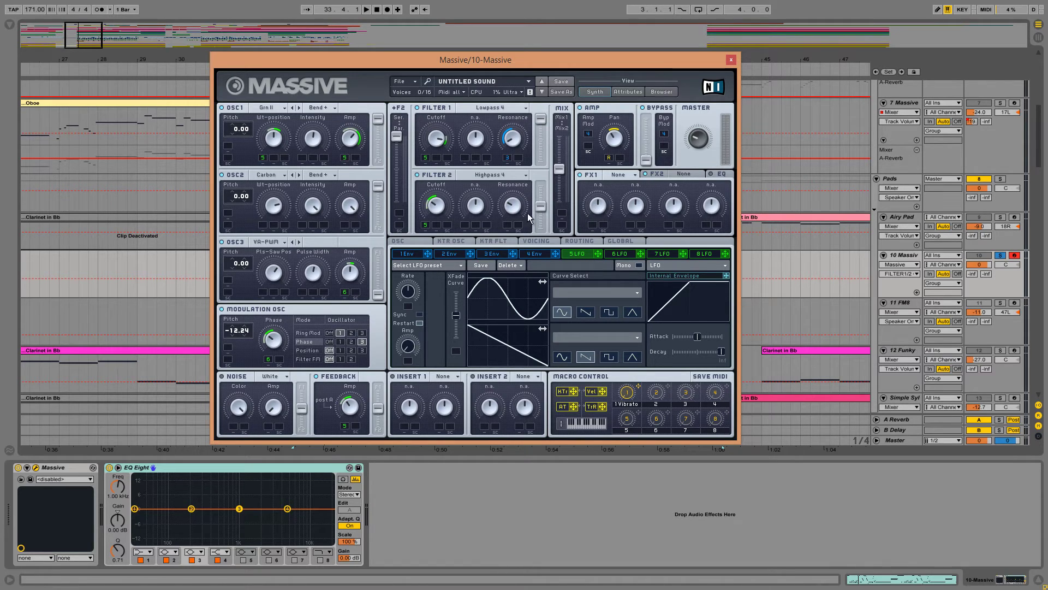
# Compare the patch with the original Airy Pad's Massive settings and return to the 10 Massive instance.
pyautogui.moveTo(405, 349); pyautogui.dragTo(430, 320)
pyautogui.moveTo(677, 61); pyautogui.dragTo(455, 79)
pyautogui.moveTo(723, 224); pyautogui.dragTo(752, 235)
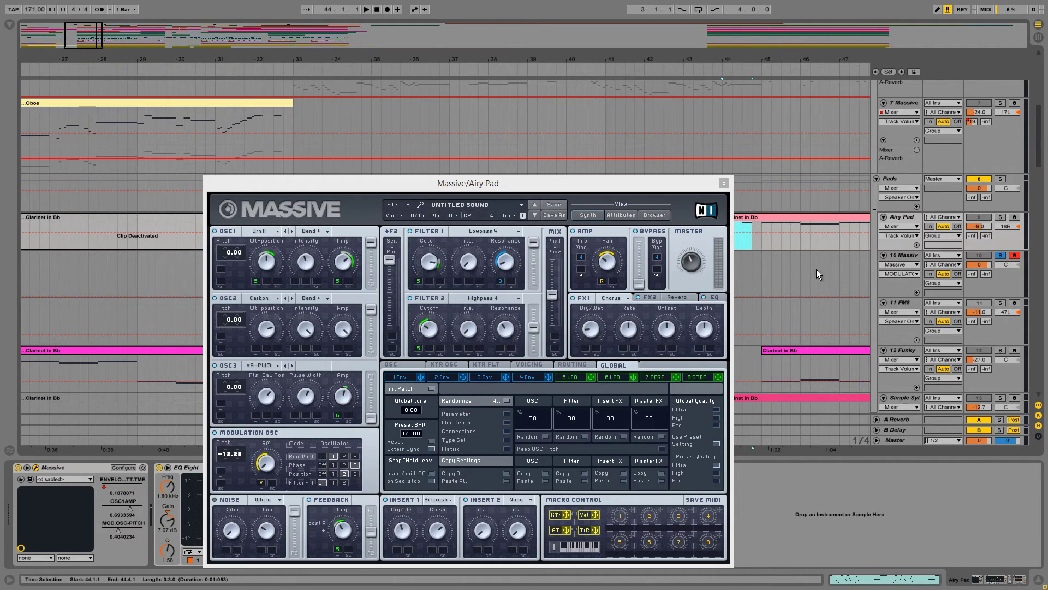
pyautogui.click(801, 269)
pyautogui.moveTo(308, 85); pyautogui.dragTo(566, 95)
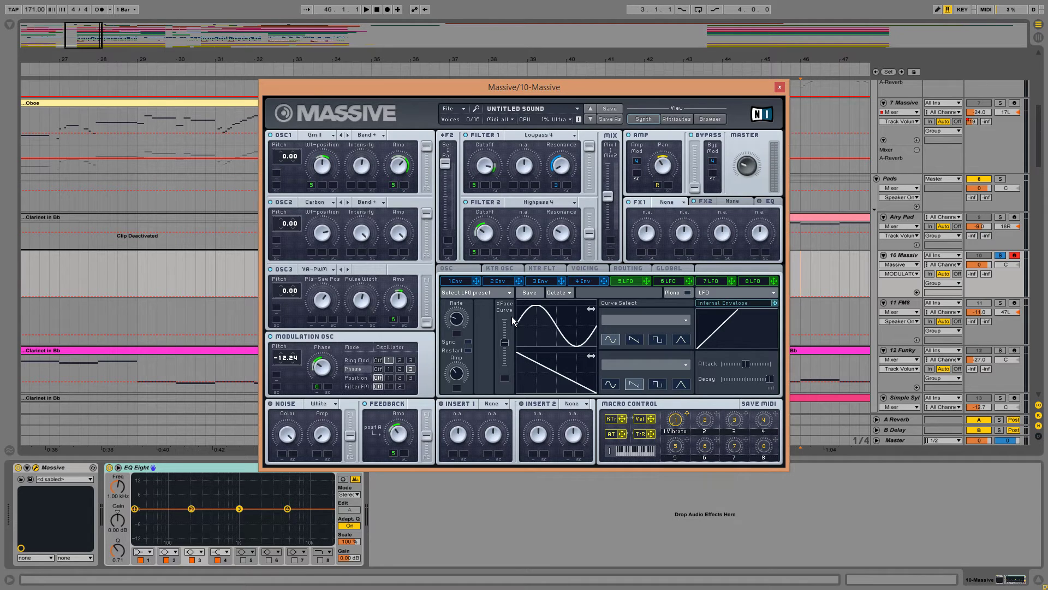
# Set LFO 6's first curve to Bending 2 and its second to a square wave, shifting the square wave's phase.
pyautogui.moveTo(505, 342); pyautogui.dragTo(659, 314)
pyautogui.click(663, 281)
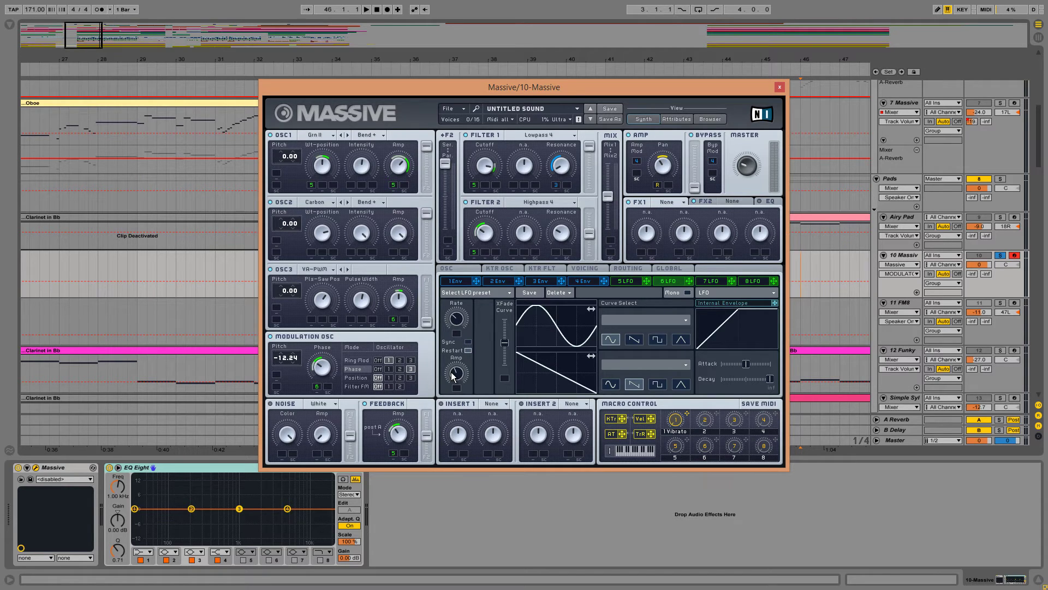
pyautogui.click(625, 320)
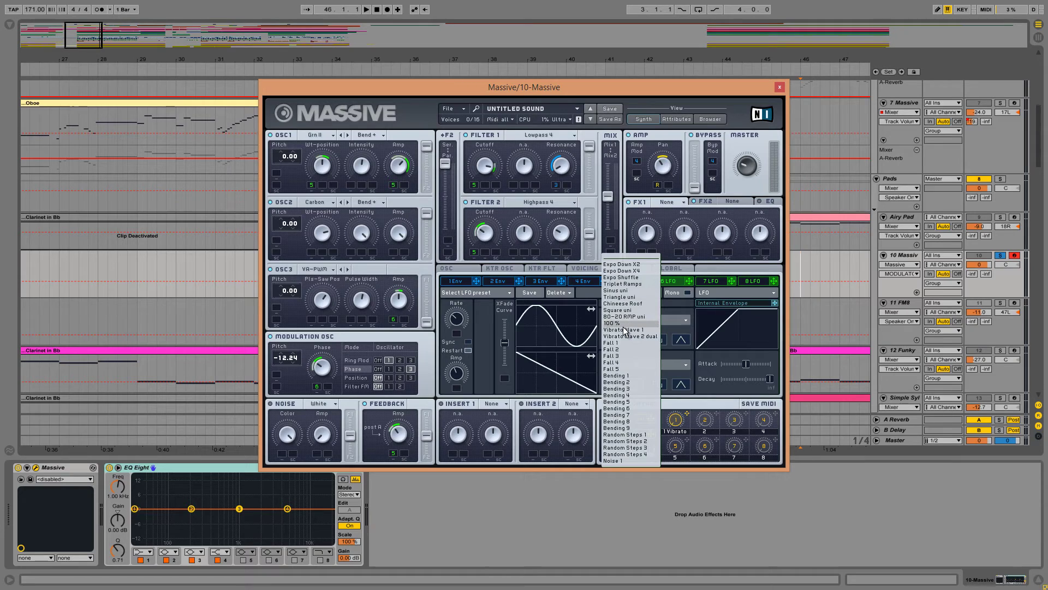
pyautogui.click(627, 382)
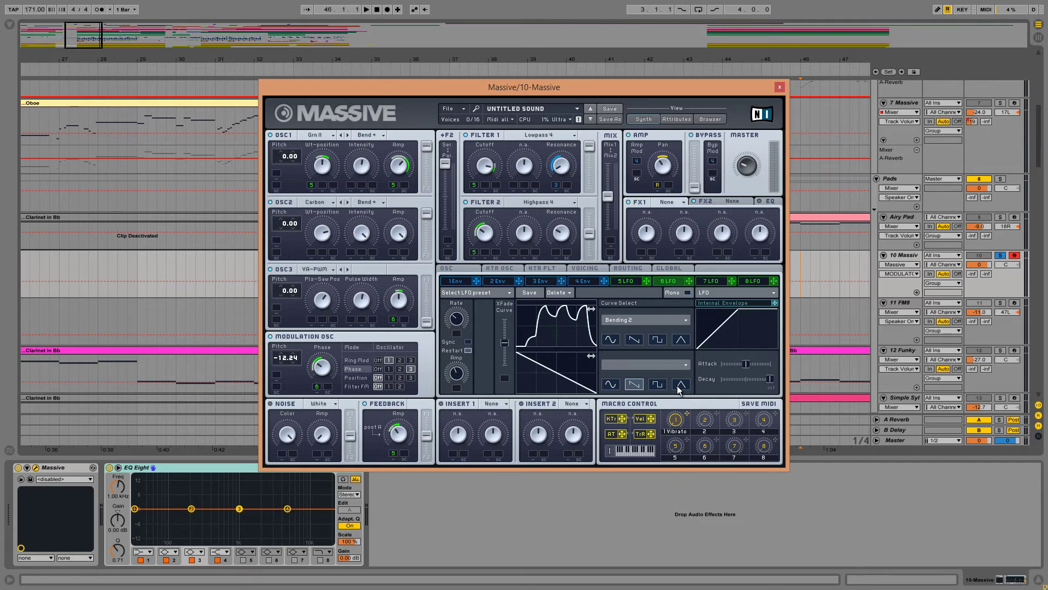
pyautogui.click(644, 365)
pyautogui.click(658, 384)
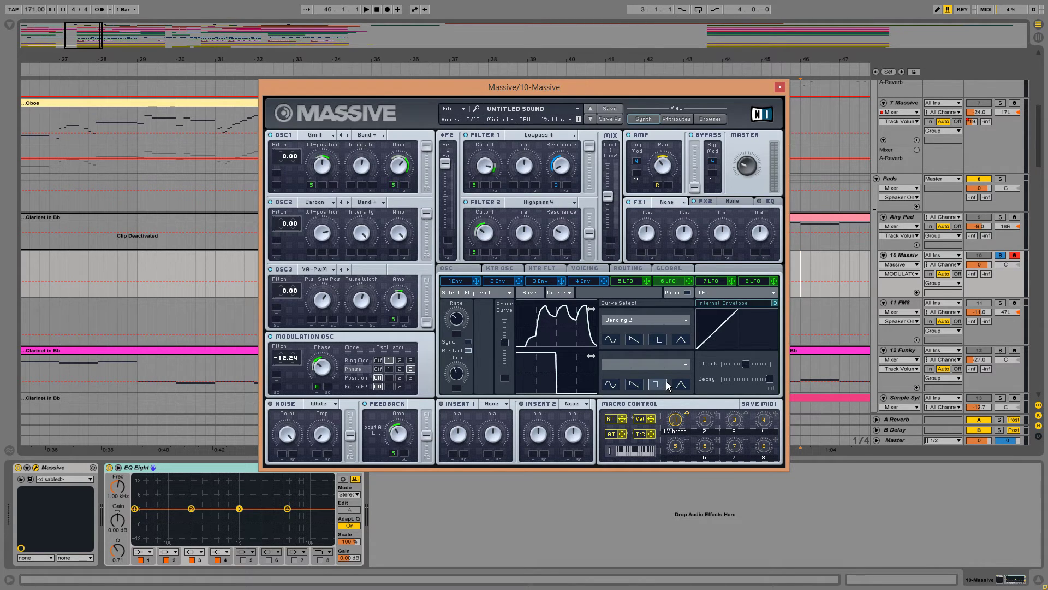
pyautogui.moveTo(535, 377); pyautogui.dragTo(518, 378)
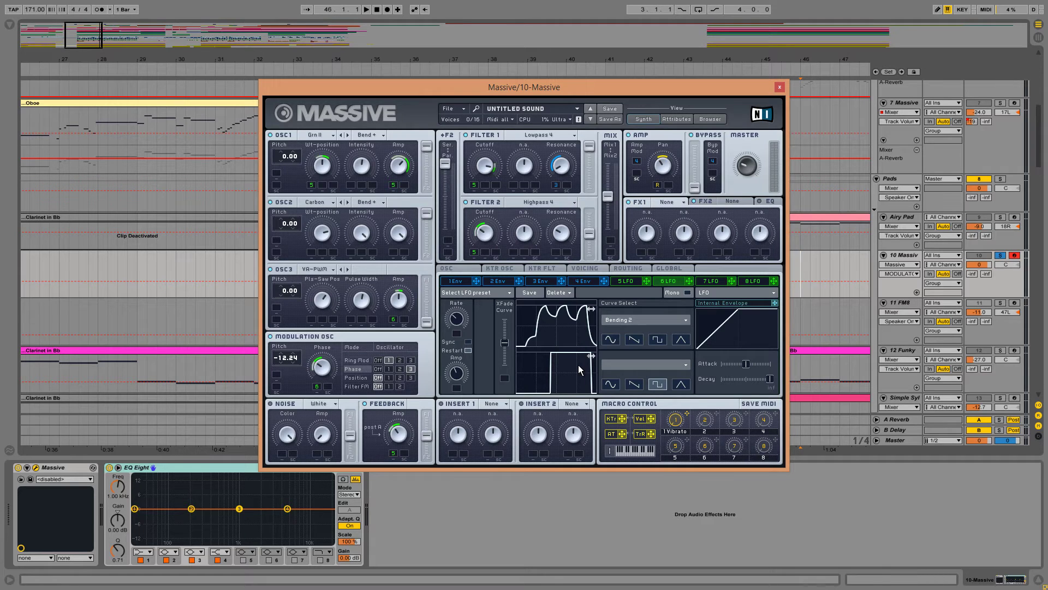
pyautogui.moveTo(578, 364); pyautogui.dragTo(564, 375)
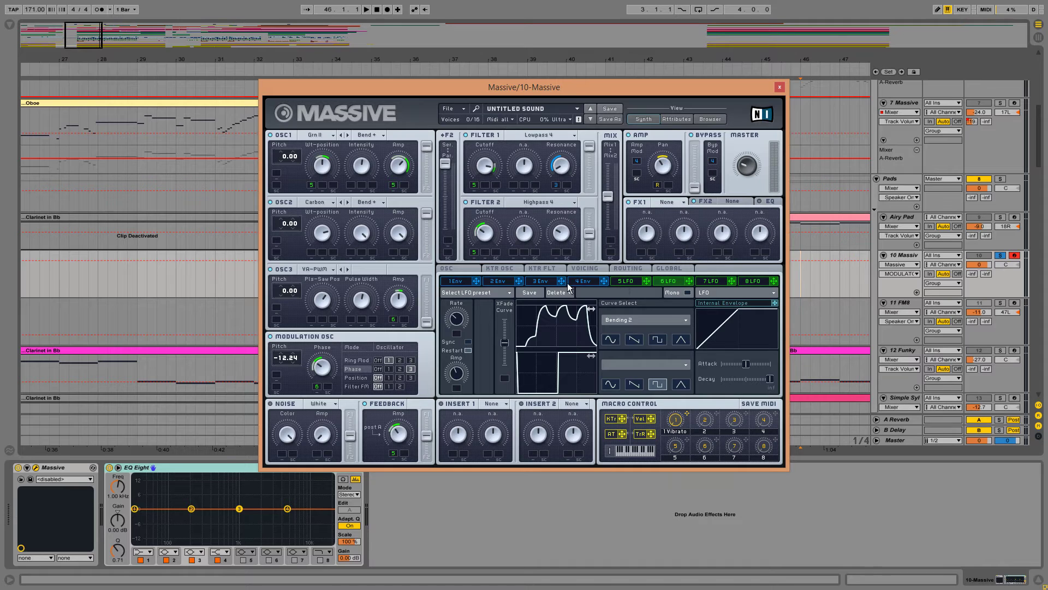
# Lengthen envelope 4's Attack and modulate it with key tracking (KTr).
pyautogui.click(583, 282)
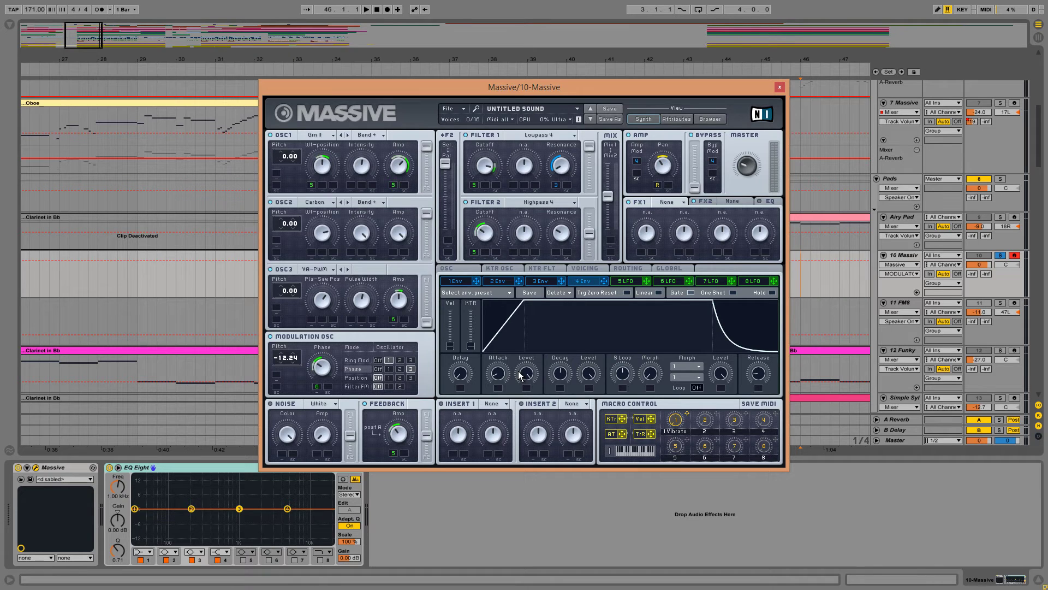
pyautogui.moveTo(508, 376); pyautogui.dragTo(510, 362)
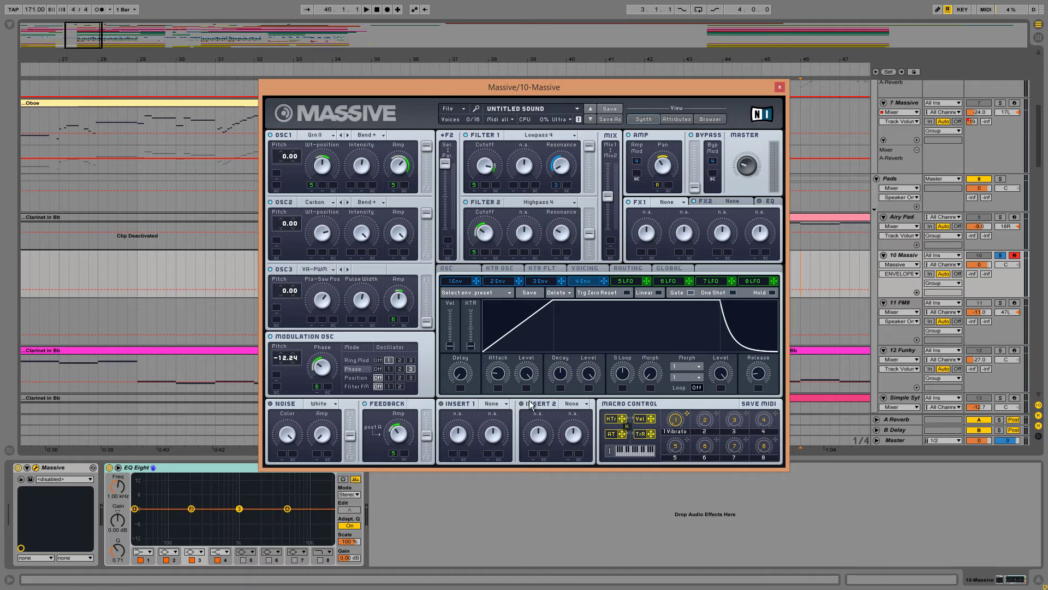
pyautogui.moveTo(530, 405); pyautogui.dragTo(498, 389)
# Zoom the arrangement out and play the song from bar 113 on the Airy Pad track with 10 Massive unsoloed.
pyautogui.moveTo(610, 88); pyautogui.dragTo(449, 87)
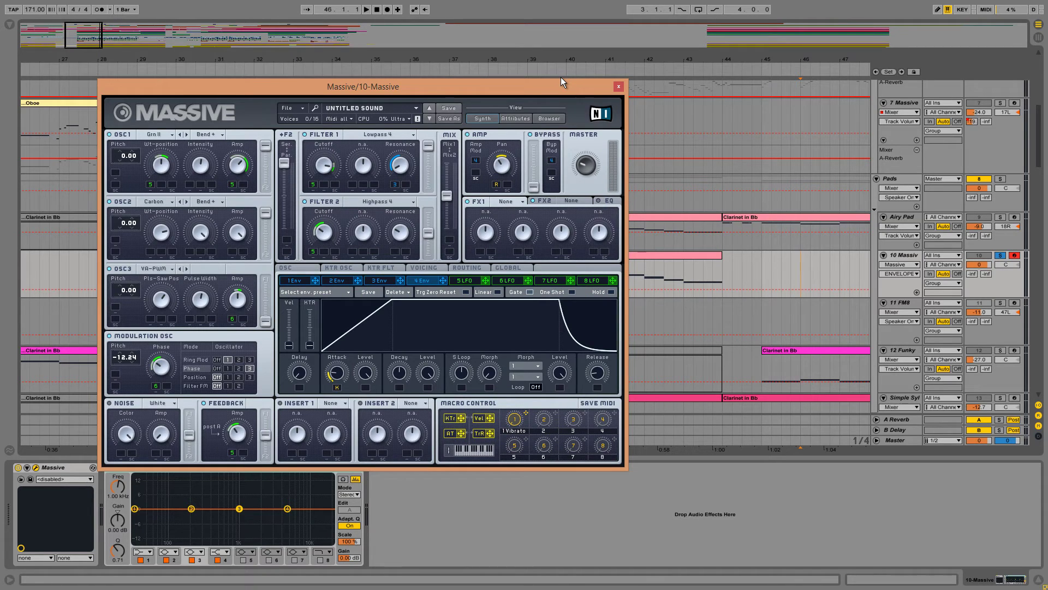
pyautogui.click(768, 309)
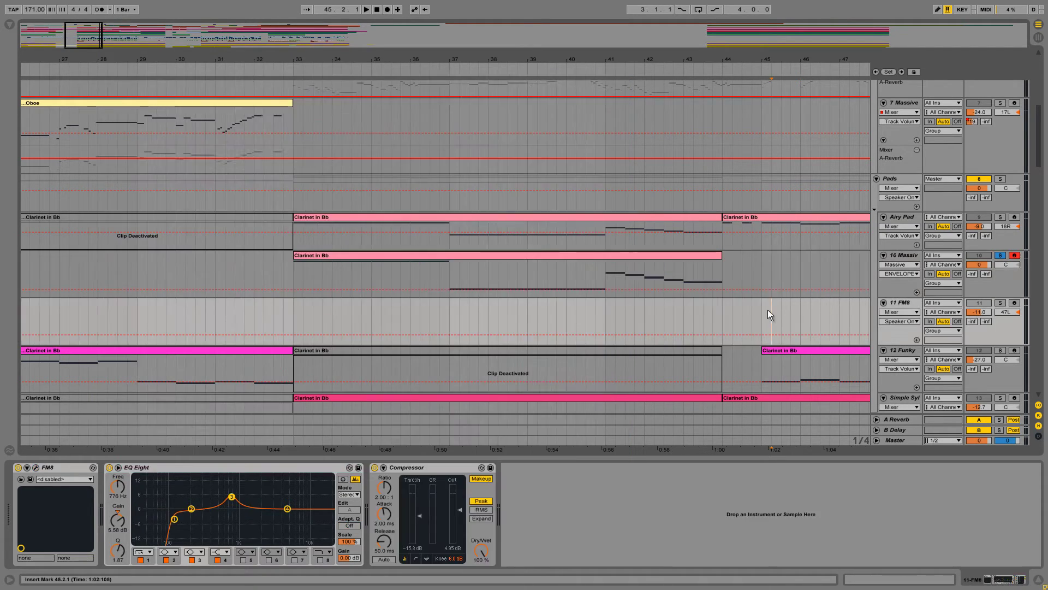
pyautogui.press('-')
pyautogui.press('-')
pyautogui.press('-')
pyautogui.press('-')
pyautogui.press('-')
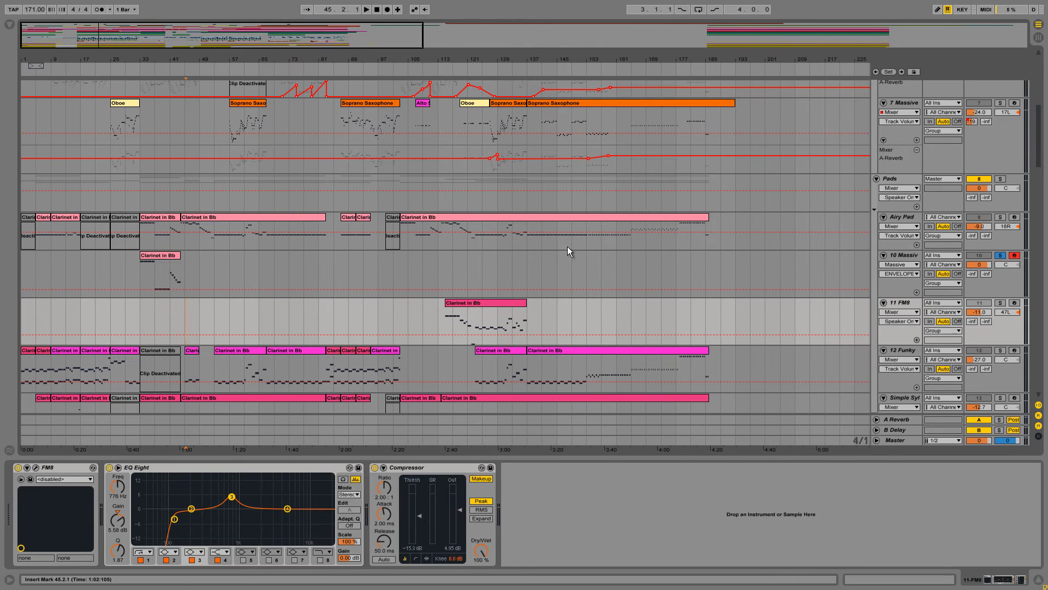
pyautogui.click(443, 222)
pyautogui.click(1000, 256)
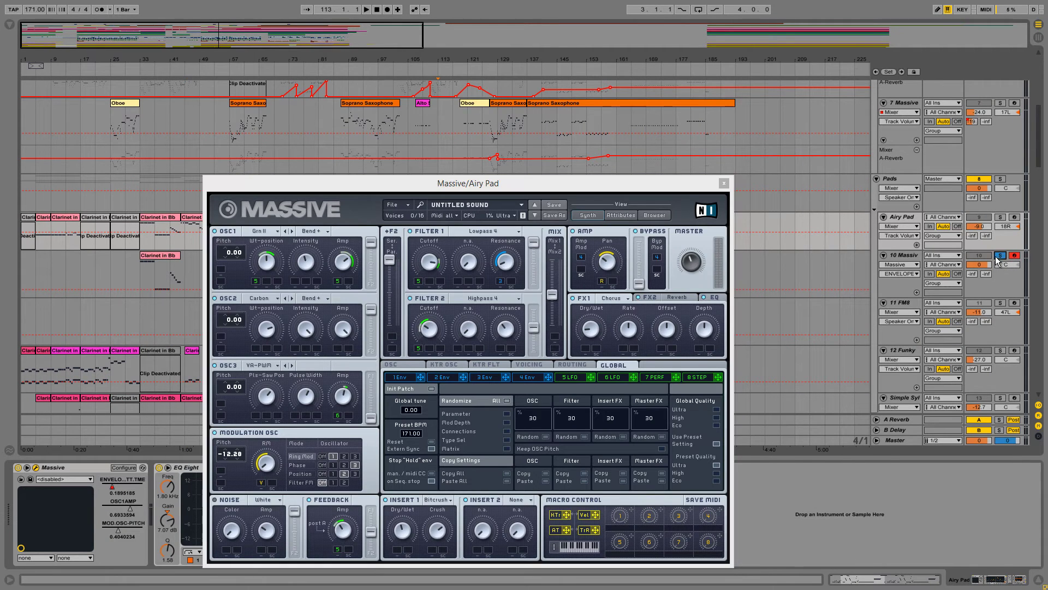
pyautogui.press('space')
pyautogui.moveTo(591, 188); pyautogui.dragTo(533, 309)
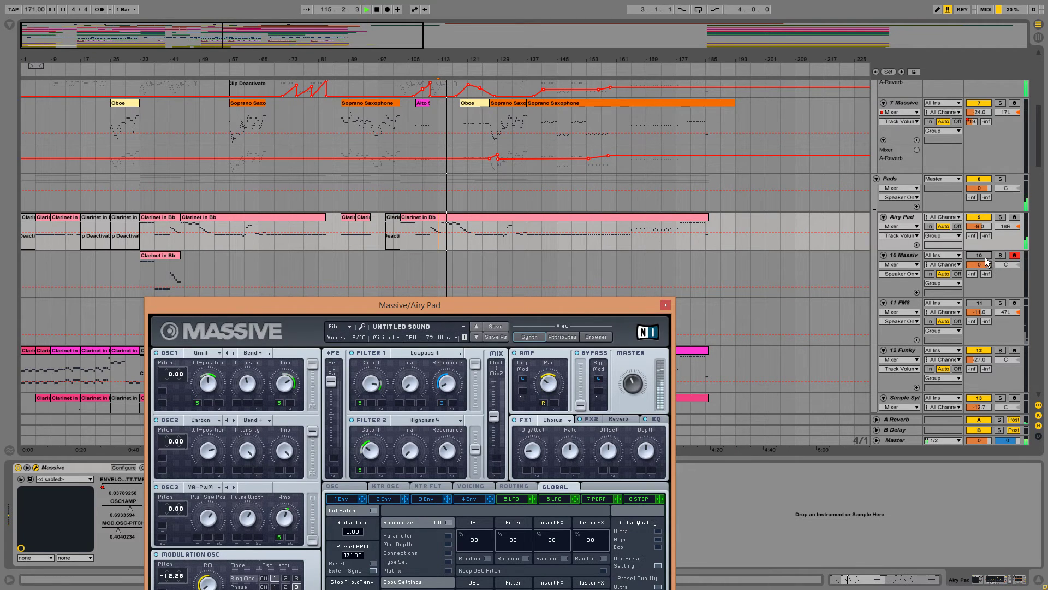
pyautogui.click(979, 255)
pyautogui.press('space')
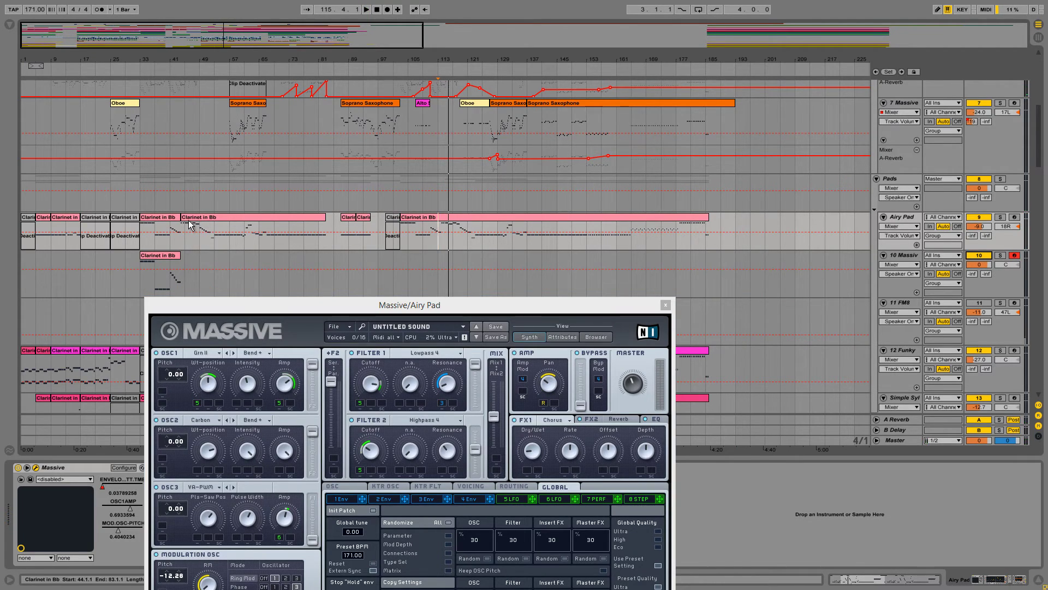
# Solo the 10 Massive track again and select its clip at bar 33 to bring back its Massive instance.
pyautogui.click(141, 230)
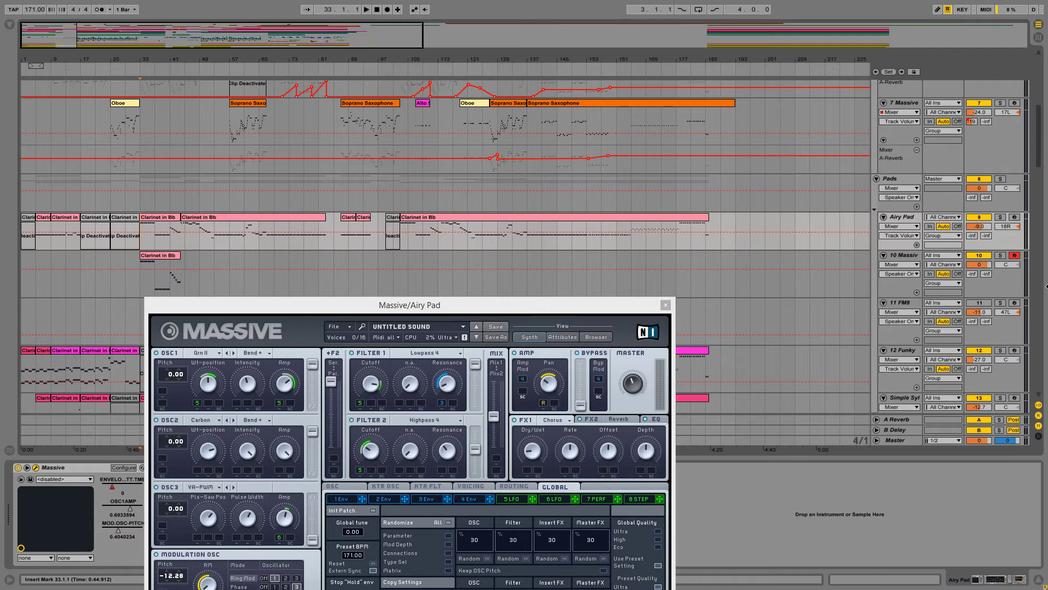
pyautogui.click(1000, 255)
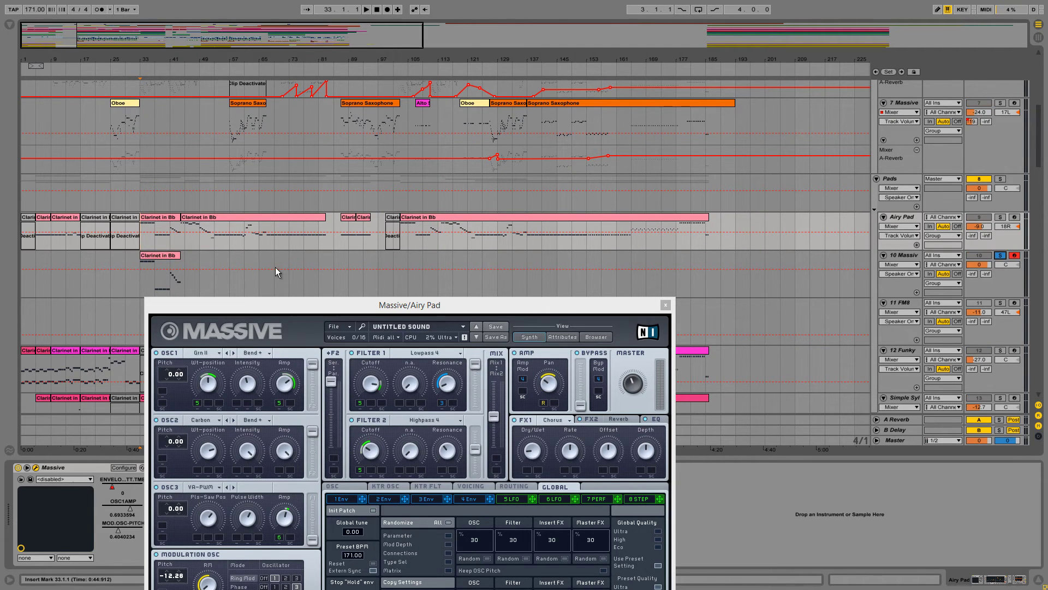
pyautogui.click(155, 257)
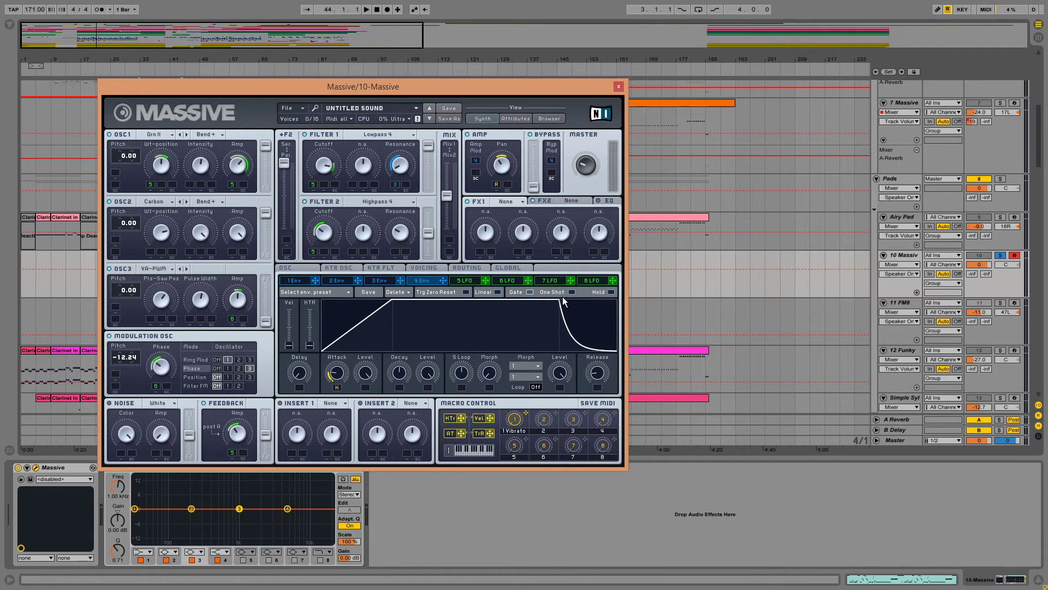
# Set envelope 4's loop to inf with a shorter Decay, and its morph curves to Sine 3.5 and Sinoid.
pyautogui.moveTo(404, 377); pyautogui.dragTo(440, 437)
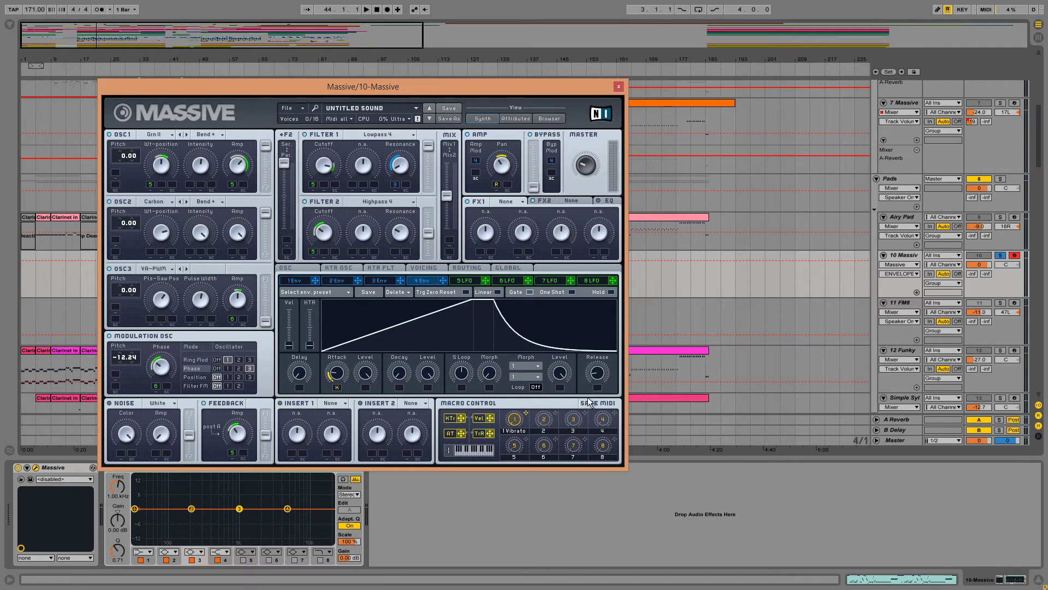
pyautogui.moveTo(536, 387); pyautogui.dragTo(522, 264)
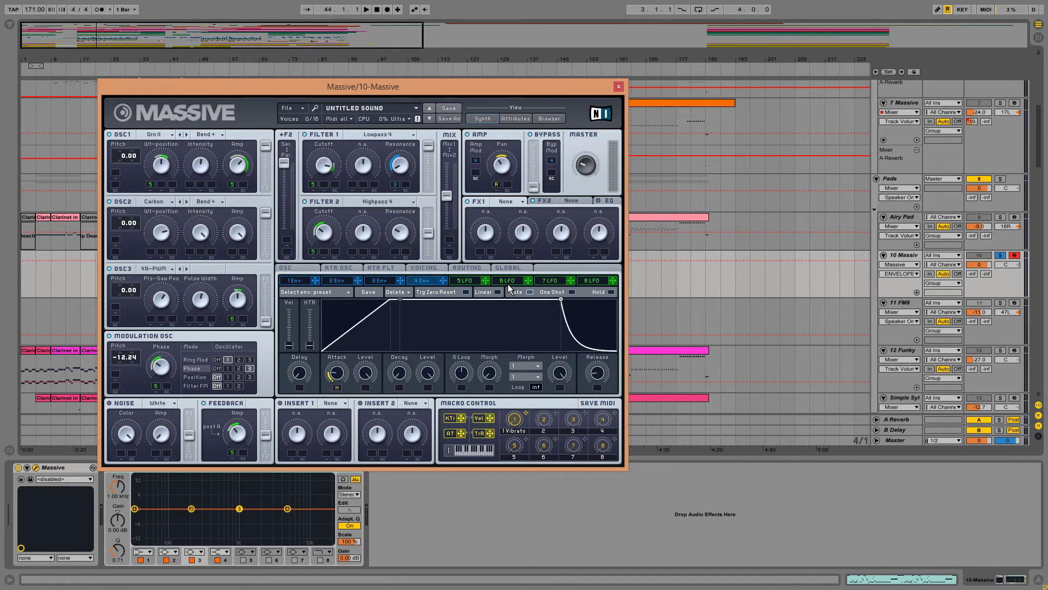
pyautogui.click(513, 376)
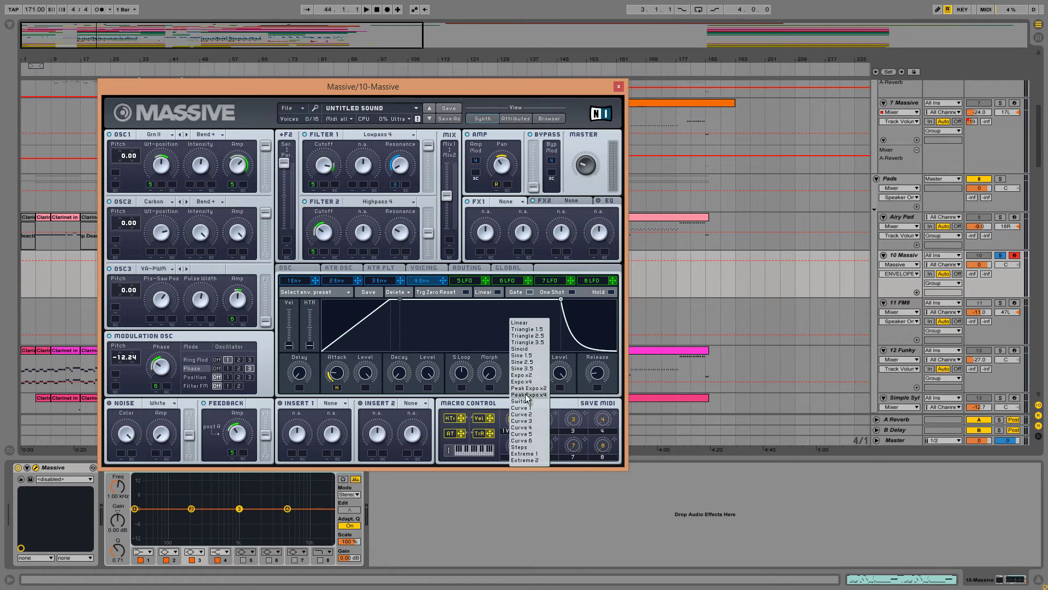
pyautogui.click(533, 374)
pyautogui.click(532, 365)
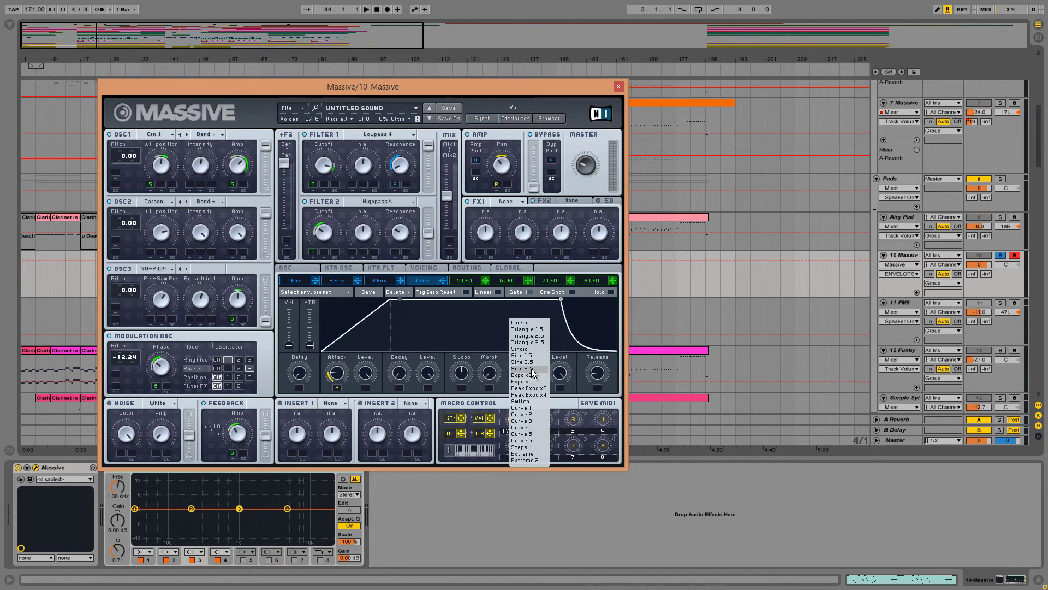
pyautogui.click(538, 381)
pyautogui.click(522, 378)
pyautogui.click(533, 363)
pyautogui.click(538, 380)
pyautogui.click(533, 353)
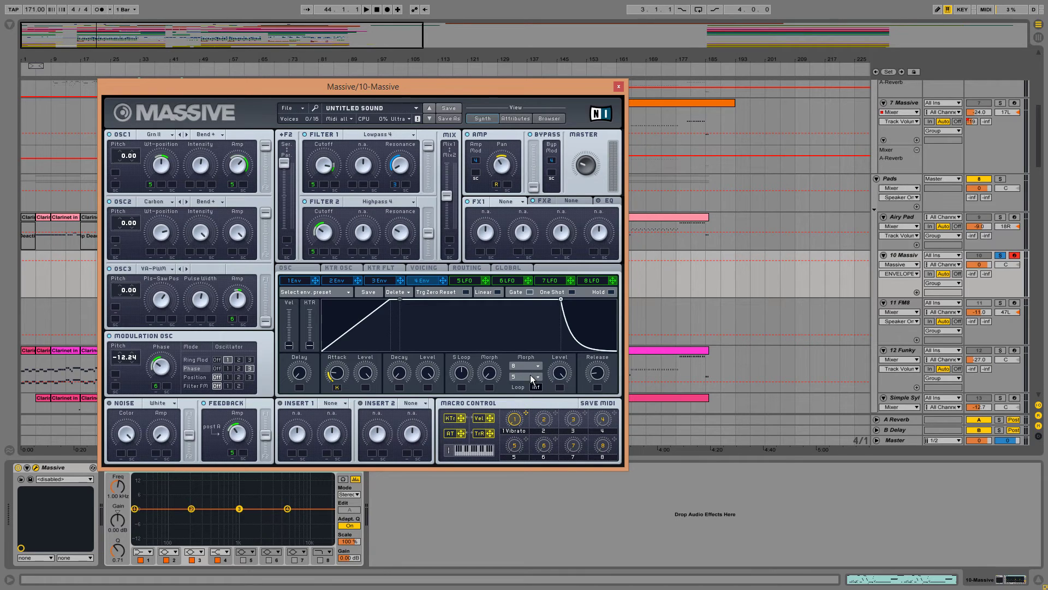
# Lower envelope 4's loop level, slightly lengthen its Release, and move the Massive window clear of the arrangement.
pyautogui.moveTo(559, 371); pyautogui.dragTo(572, 417)
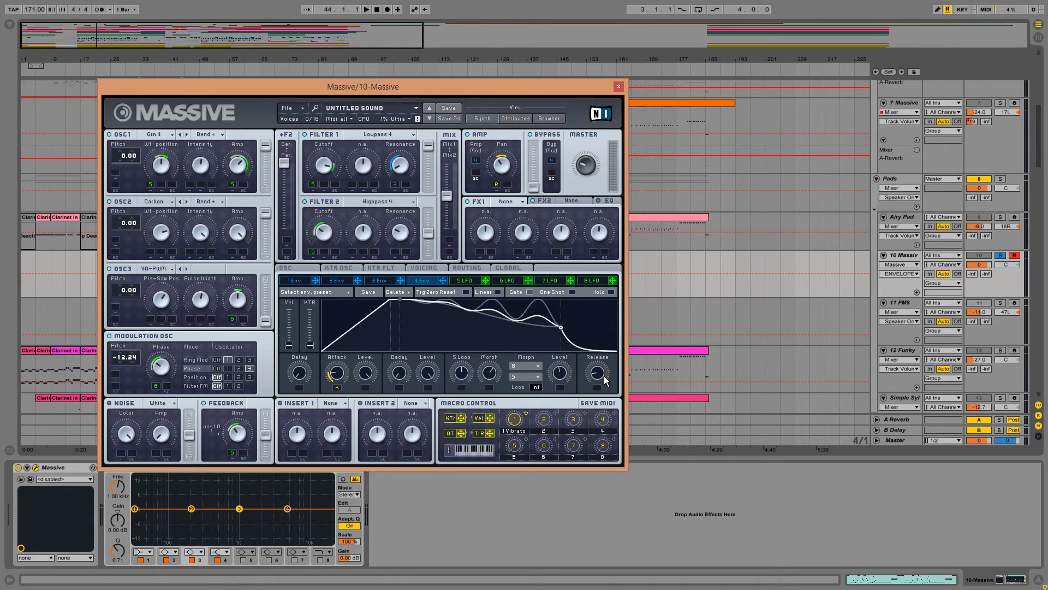
pyautogui.moveTo(599, 372); pyautogui.dragTo(599, 367)
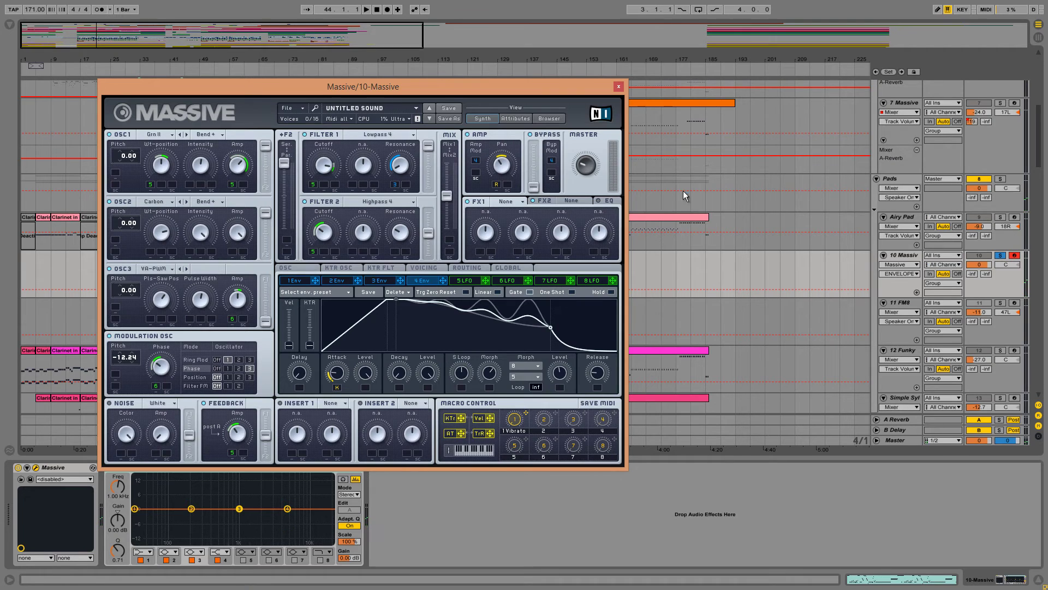
pyautogui.moveTo(492, 88); pyautogui.dragTo(351, 252)
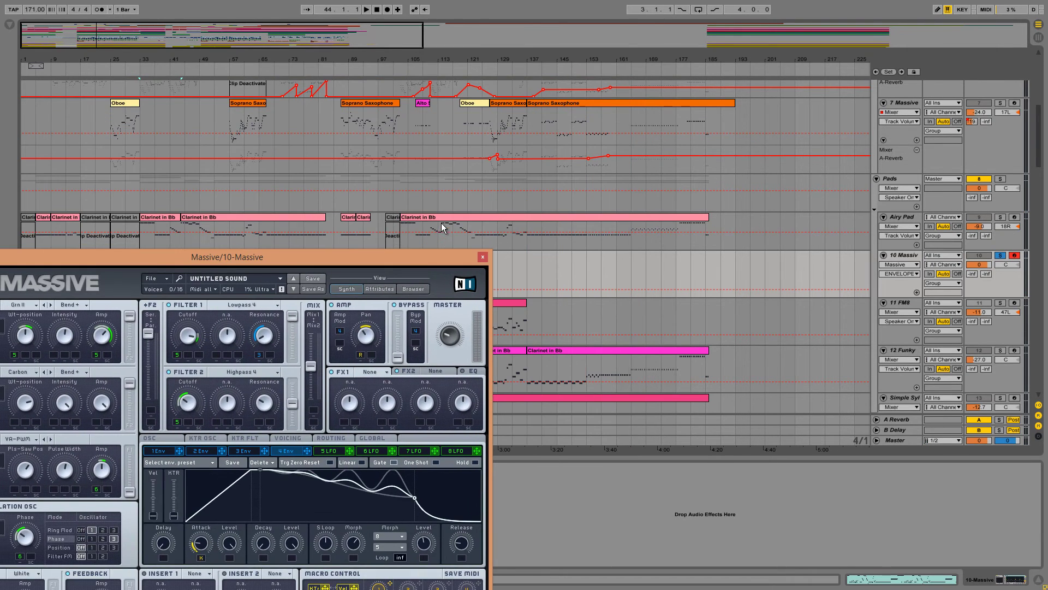
# Play the song from bar 113 on the Airy Pad track with its solo off and the 10 Massive track muted.
pyautogui.click(438, 222)
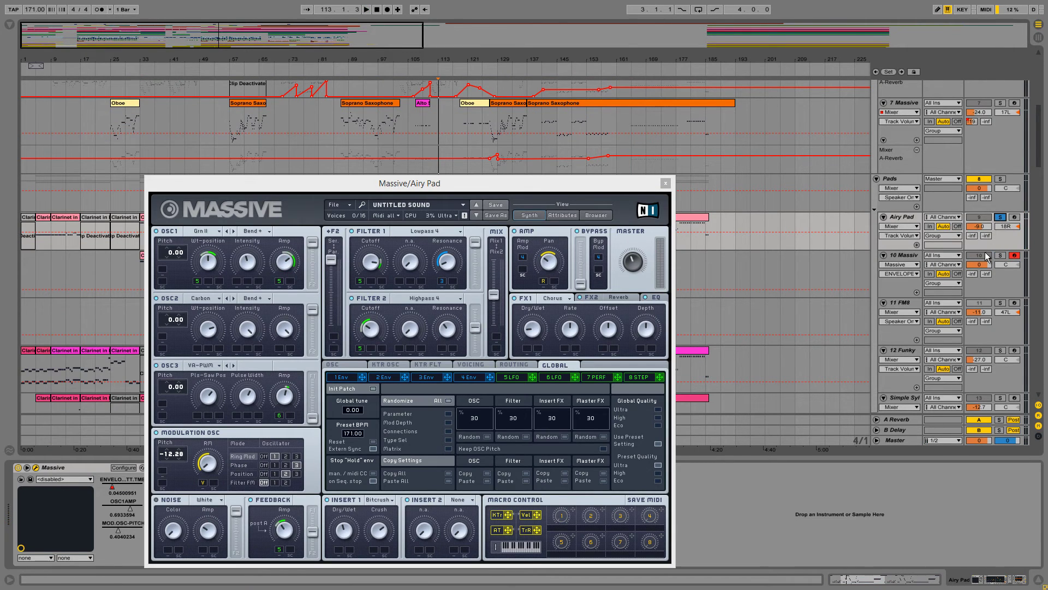
pyautogui.click(999, 218)
pyautogui.press('space')
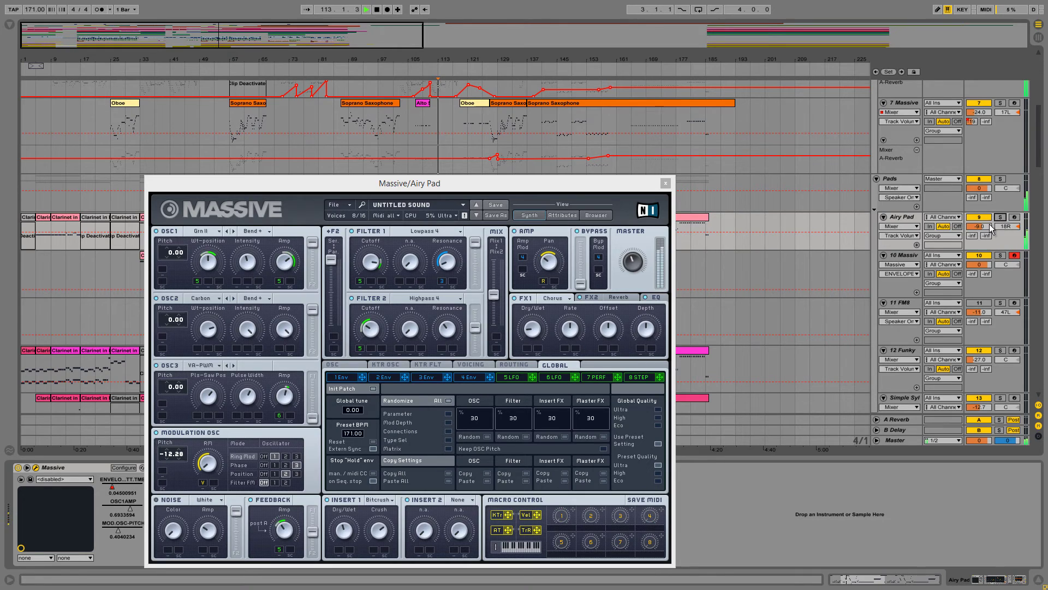
pyautogui.click(979, 255)
pyautogui.click(507, 344)
pyautogui.moveTo(492, 184); pyautogui.dragTo(436, 342)
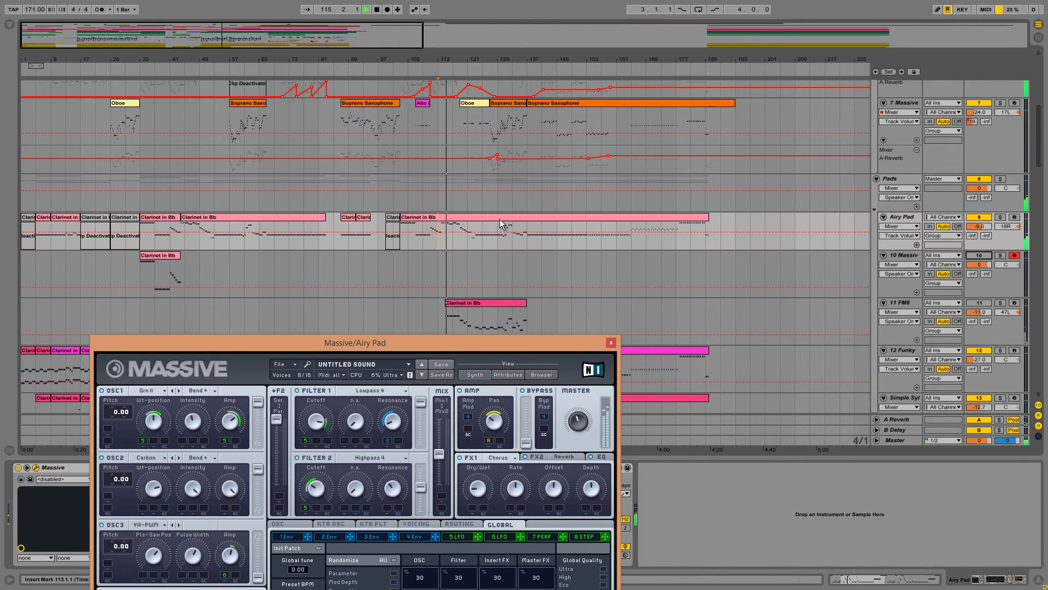
pyautogui.press('space')
# Unmute and solo the 10 Massive track and select its clip at bar 33 to show its Massive instance.
pyautogui.click(980, 256)
pyautogui.click(1000, 255)
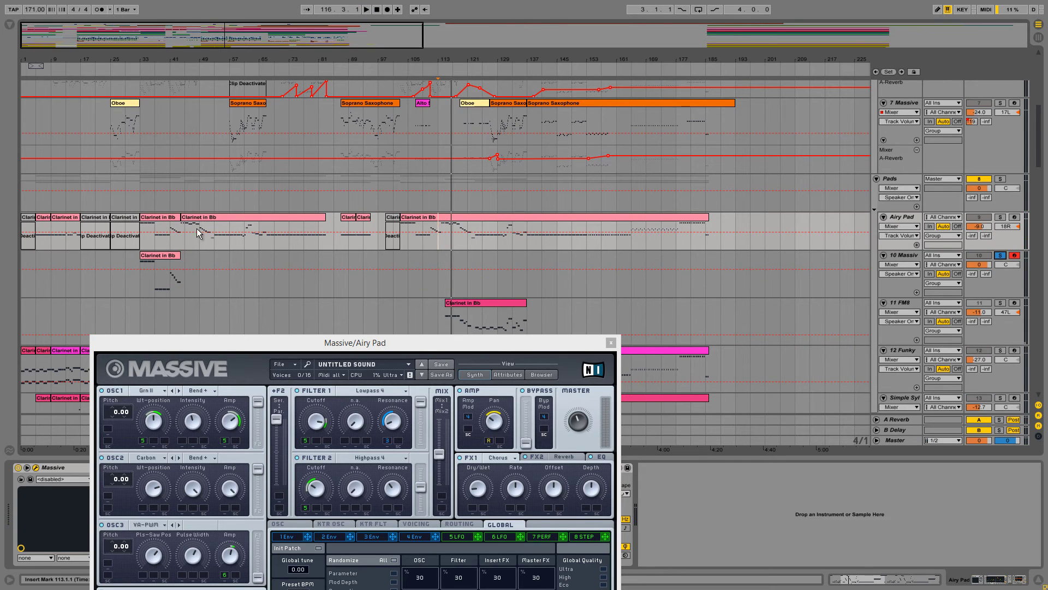
pyautogui.click(160, 255)
pyautogui.moveTo(422, 190); pyautogui.dragTo(601, 120)
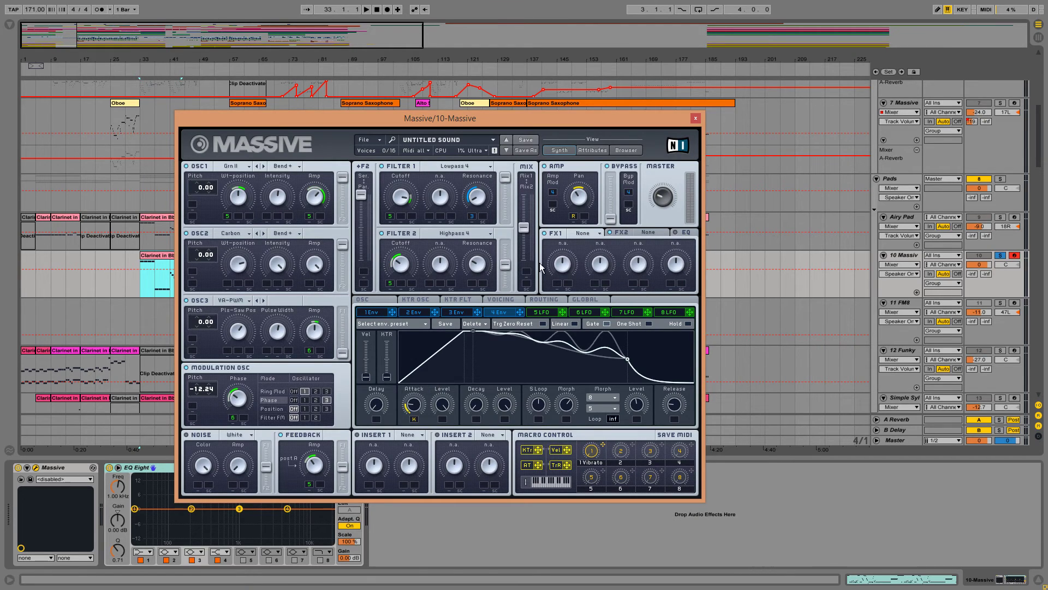
# Set Insert 1 to Bitcrusher and adjust its Dry/Wet amount.
pyautogui.click(414, 437)
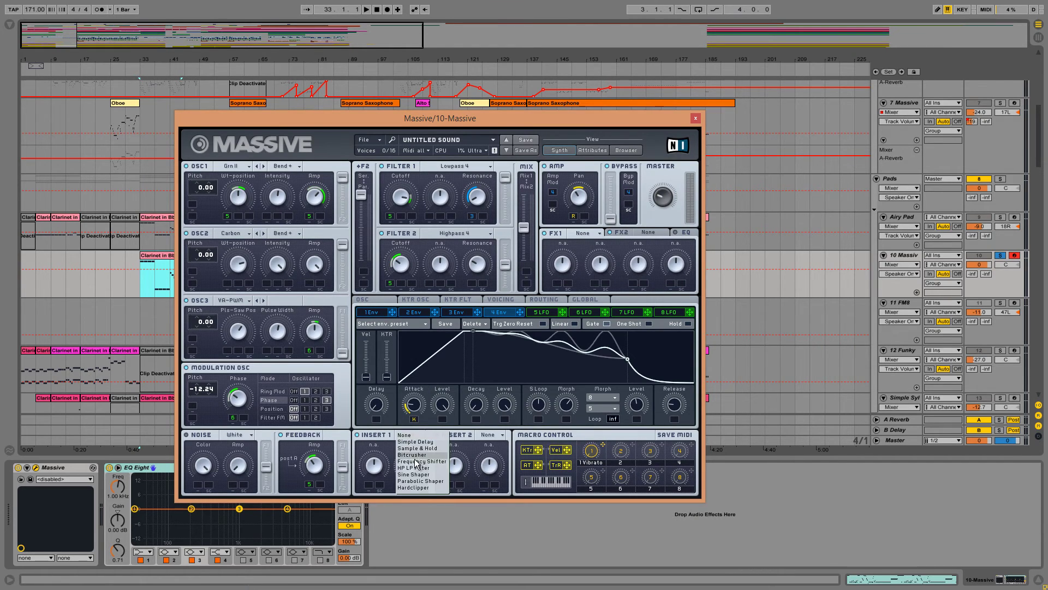
pyautogui.click(416, 454)
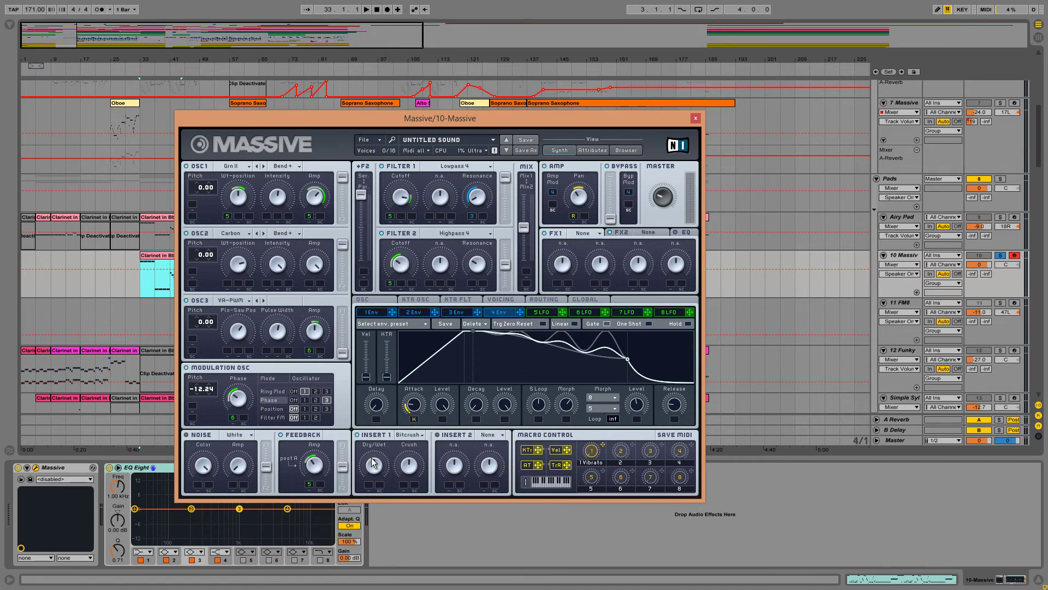
pyautogui.moveTo(372, 458); pyautogui.dragTo(491, 352)
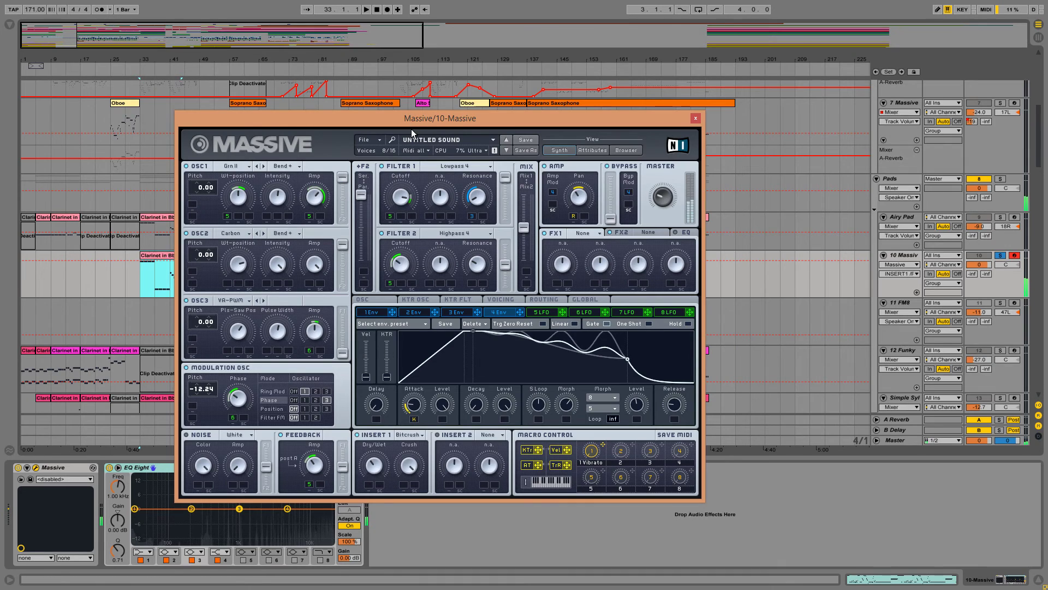
# Examine the bitcrushed sound's spectrum in EQ Eight's expanded display, and collapse the display again.
pyautogui.moveTo(417, 119); pyautogui.dragTo(546, 7)
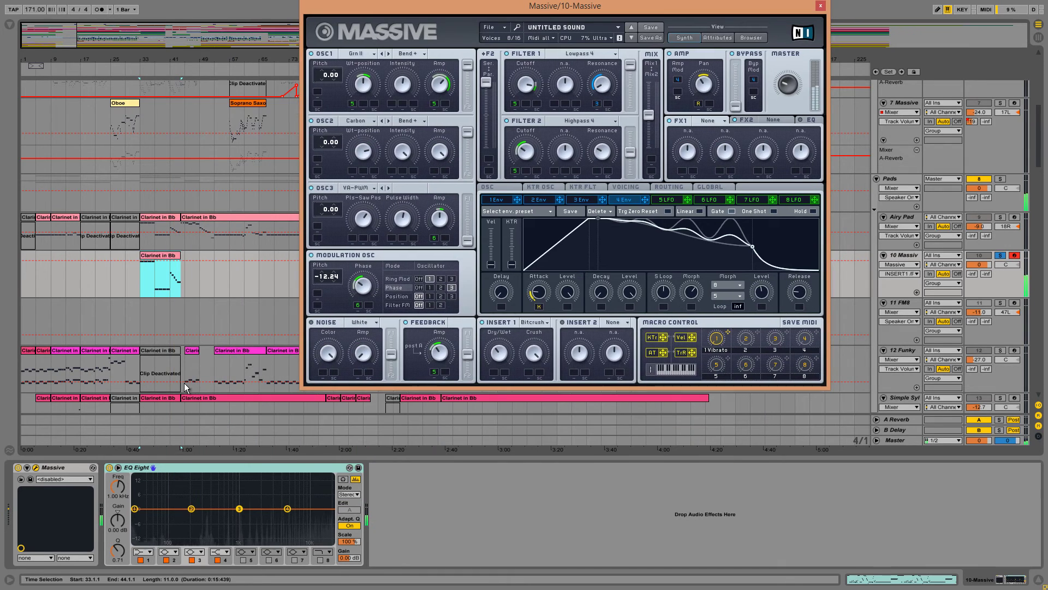
pyautogui.click(118, 468)
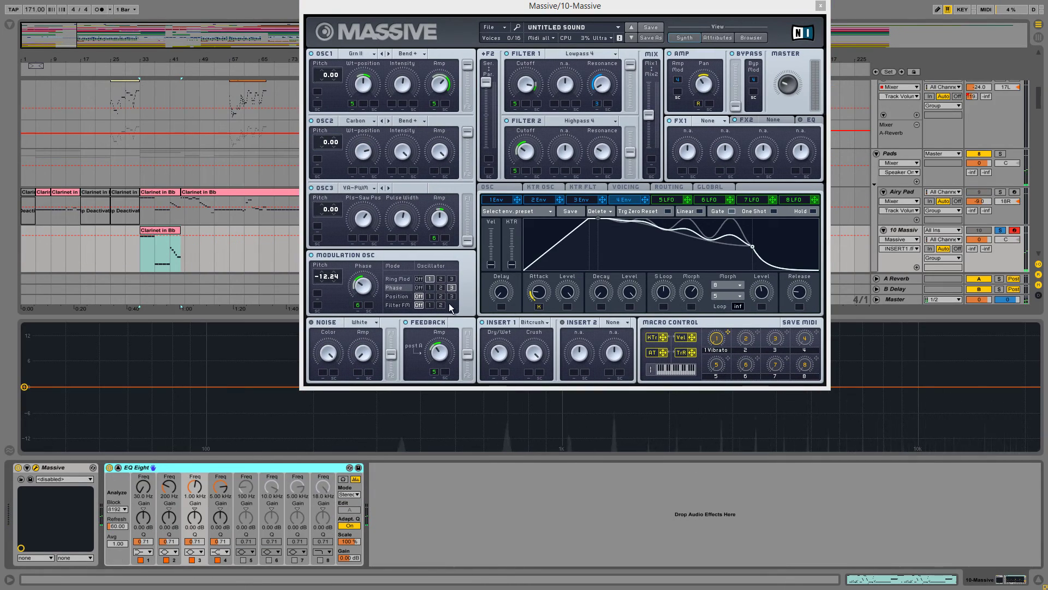
pyautogui.click(493, 332)
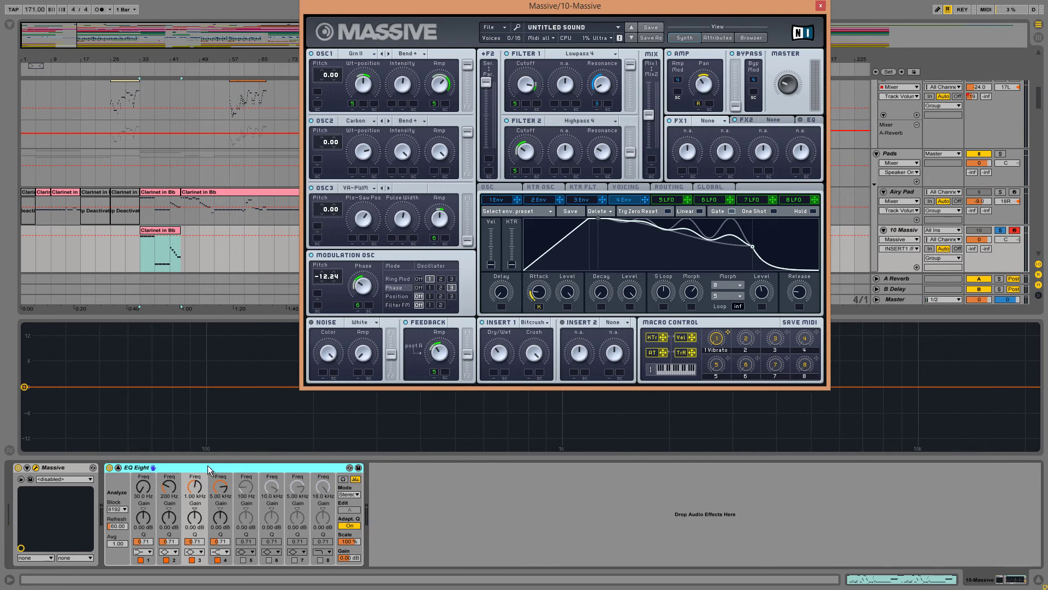
pyautogui.click(118, 467)
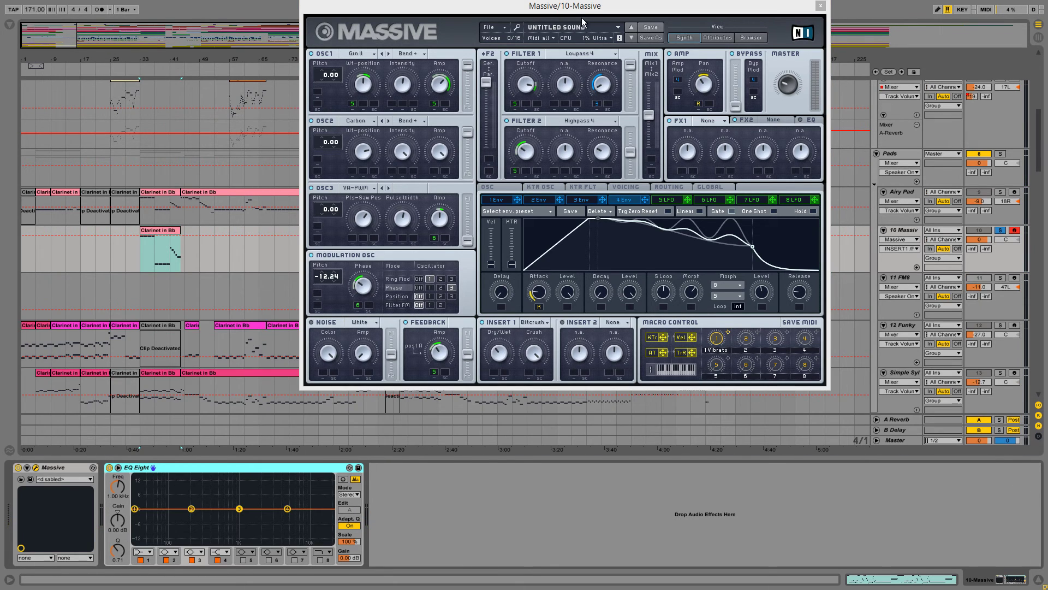
# Set Massive's FX1 to Chorus and lower its Dry/Wet amount.
pyautogui.moveTo(585, 5); pyautogui.dragTo(544, 54)
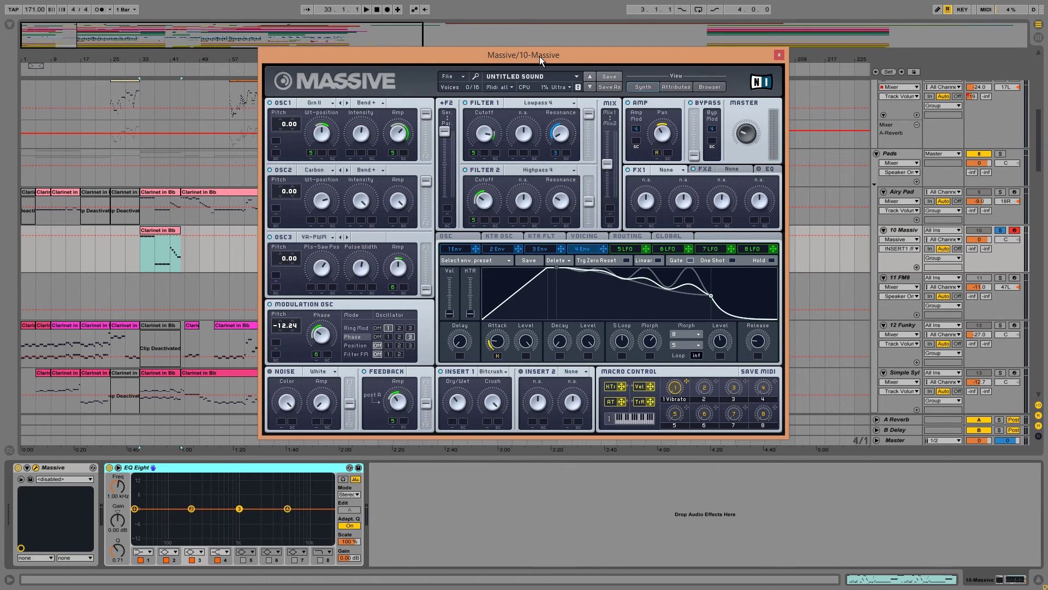
pyautogui.moveTo(540, 57); pyautogui.dragTo(530, 133)
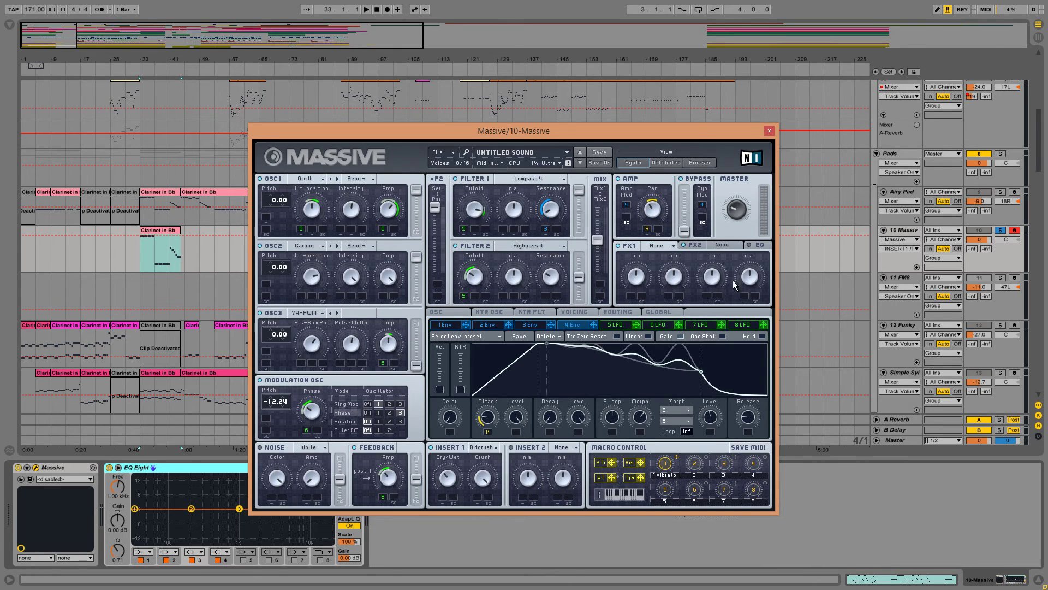
pyautogui.click(655, 246)
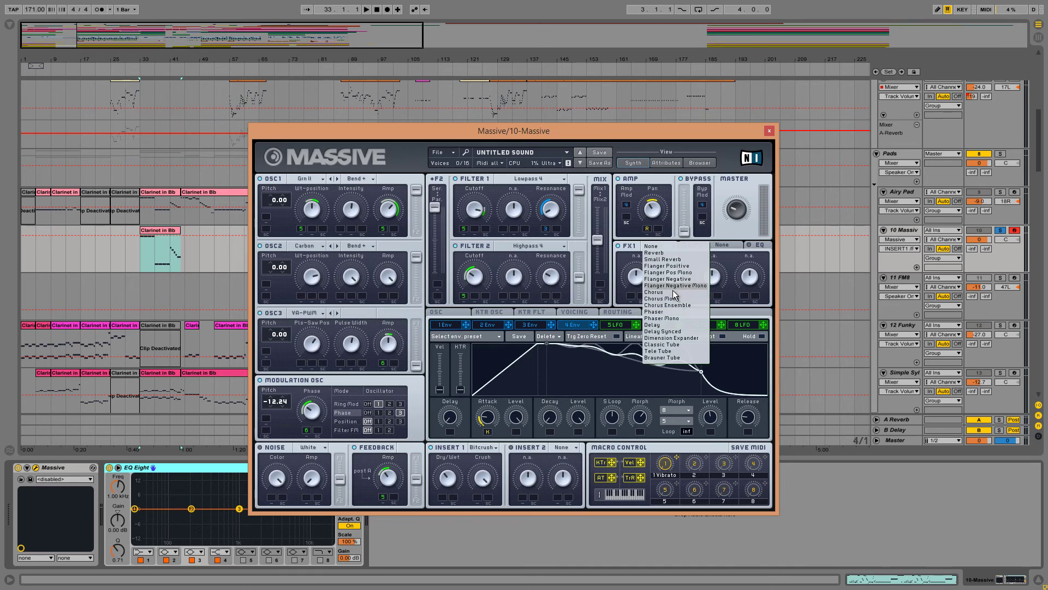
pyautogui.click(676, 293)
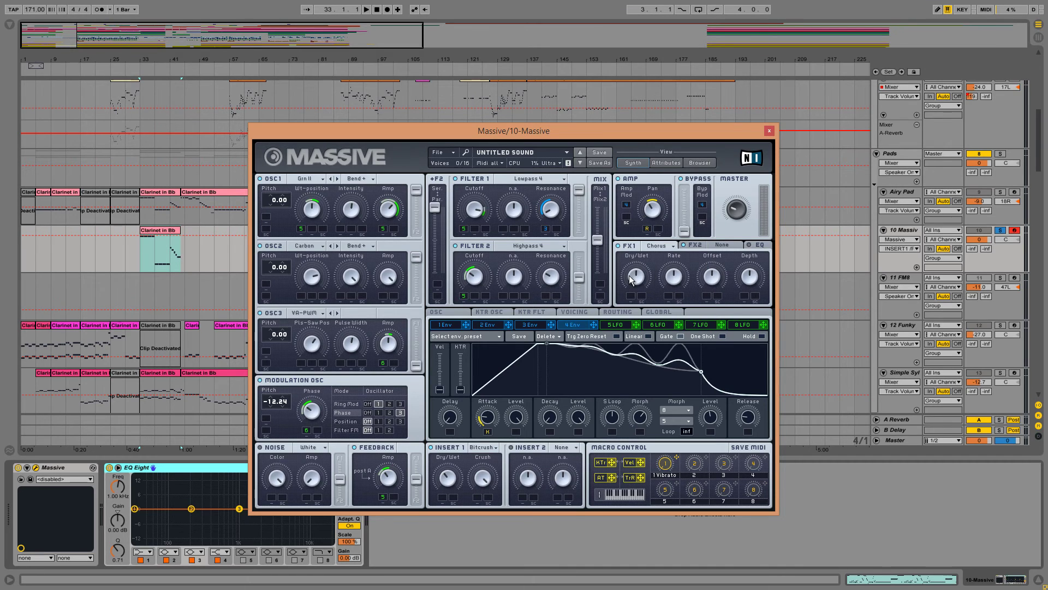
pyautogui.moveTo(635, 274); pyautogui.dragTo(636, 308)
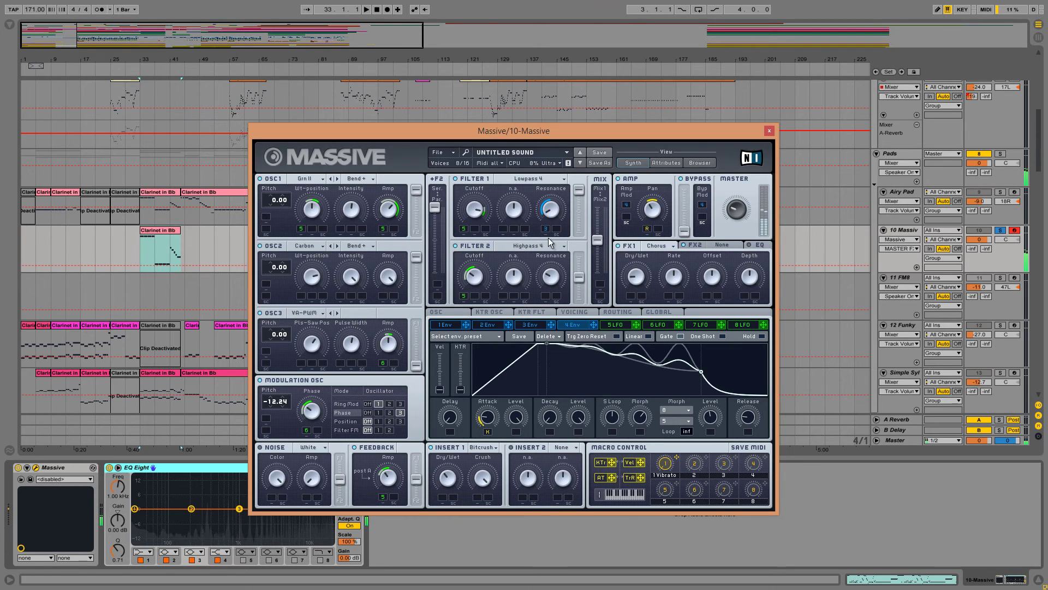
# Expand EQ Eight's spectrum display and examine the sound with the chorus effect.
pyautogui.click(118, 468)
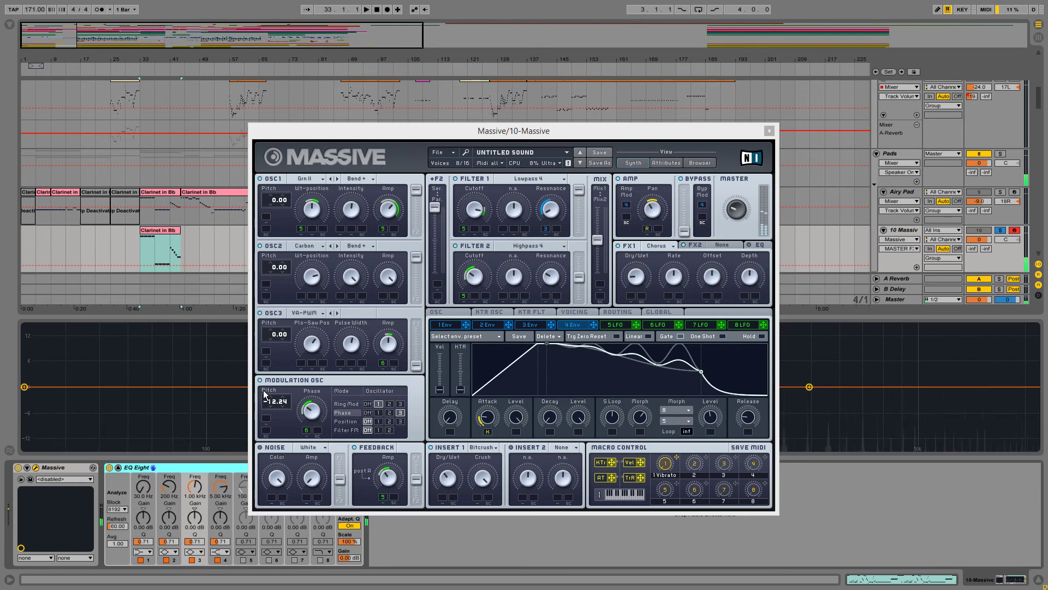
pyautogui.moveTo(517, 133); pyautogui.dragTo(221, 8)
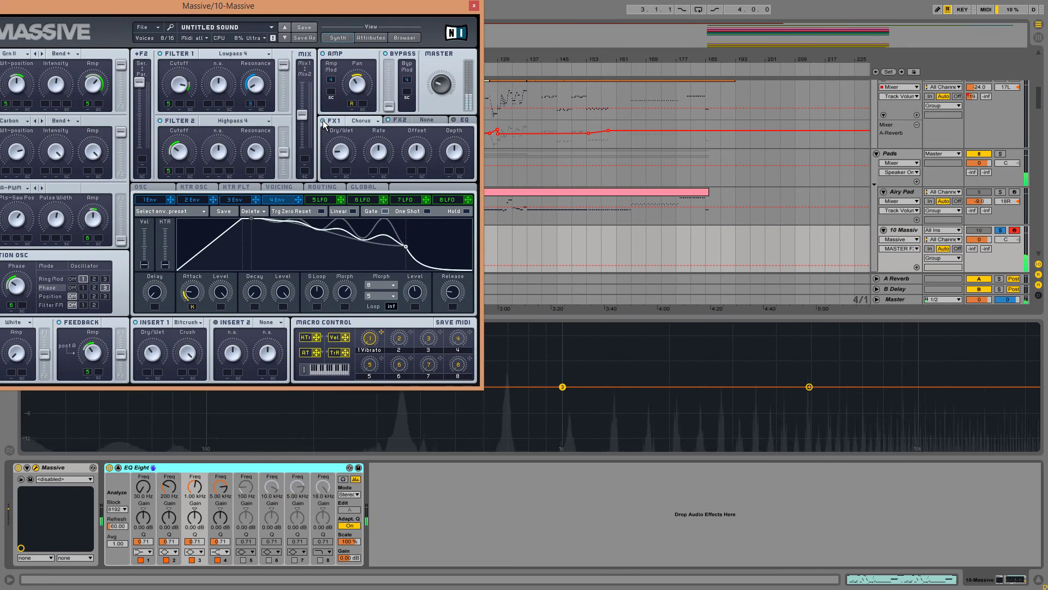
pyautogui.moveTo(326, 12); pyautogui.dragTo(641, 248)
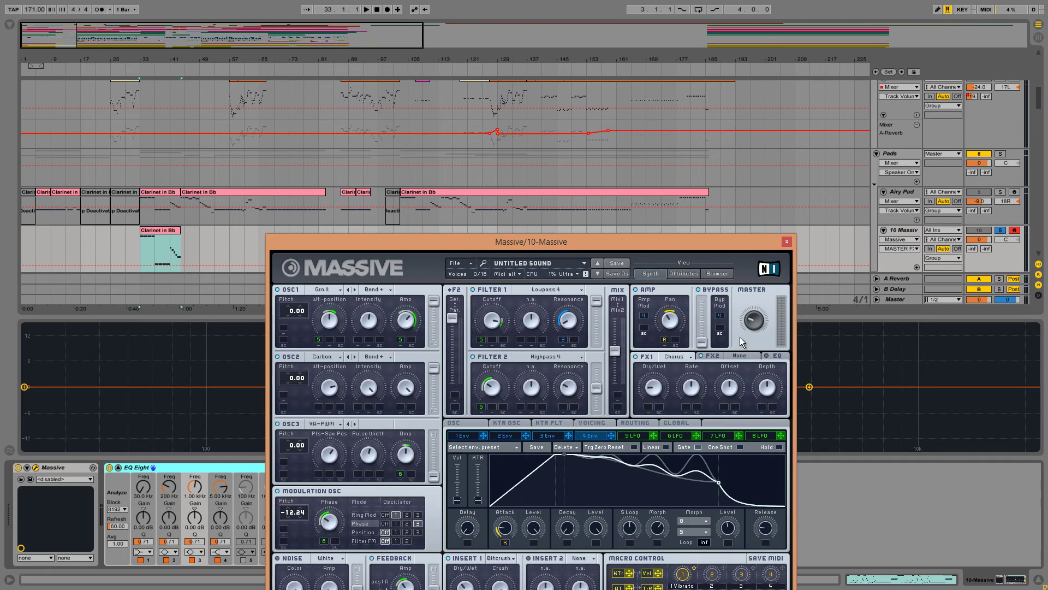
# Set FX2 to Reverb, lower its Dry/Wet, Size and Density, and assign the TrR source to its Color.
pyautogui.click(734, 355)
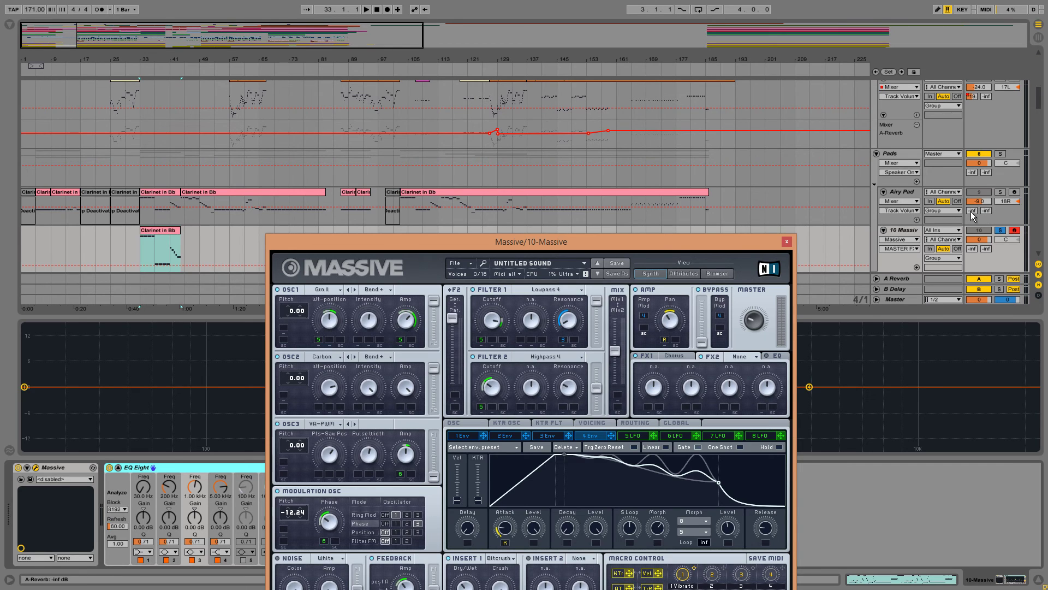
pyautogui.click(745, 356)
pyautogui.click(742, 365)
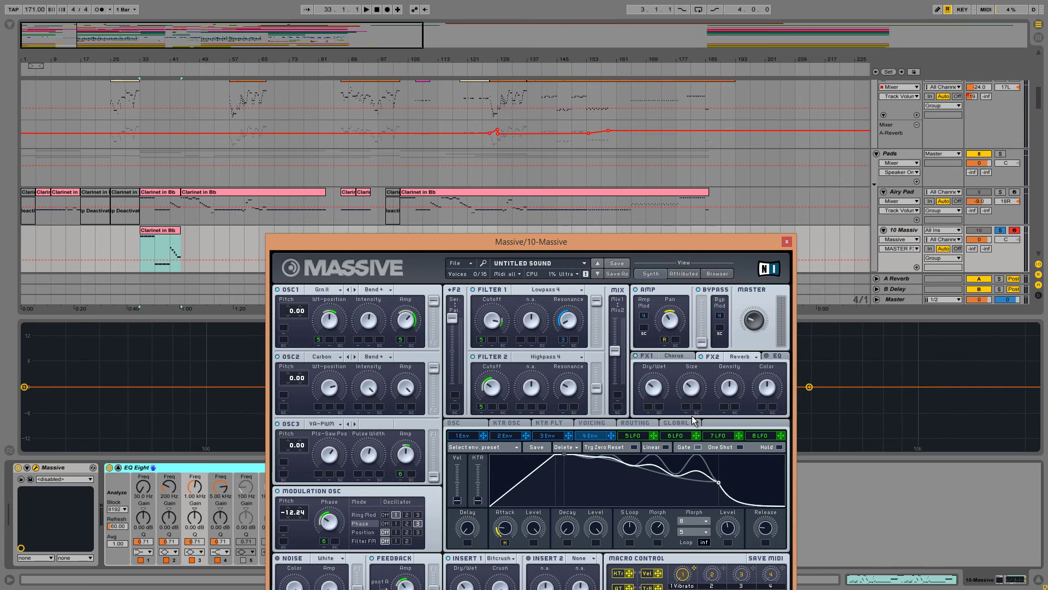
pyautogui.click(734, 387)
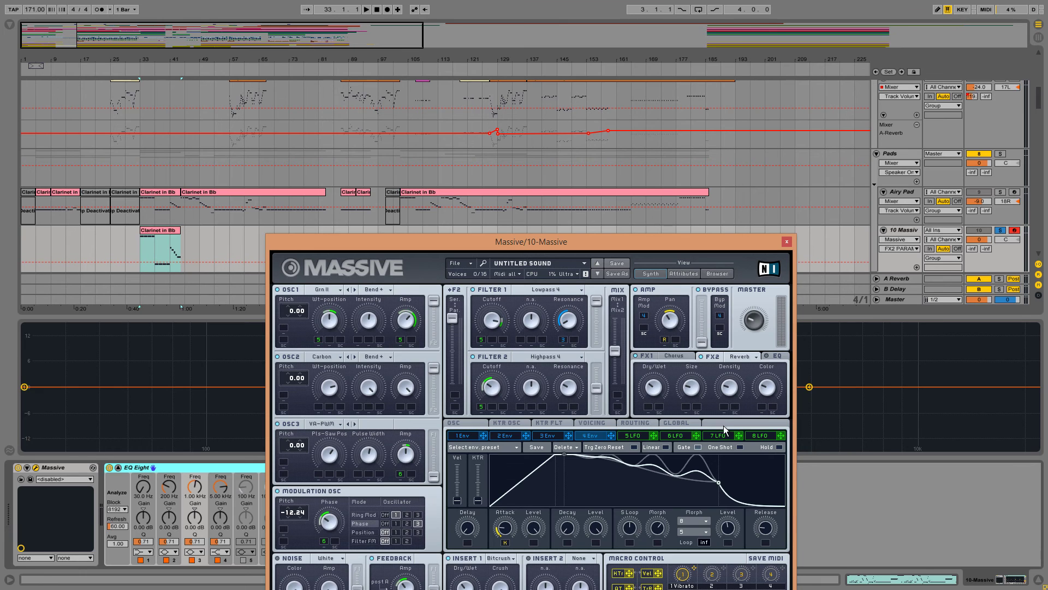
pyautogui.moveTo(616, 237); pyautogui.dragTo(576, 104)
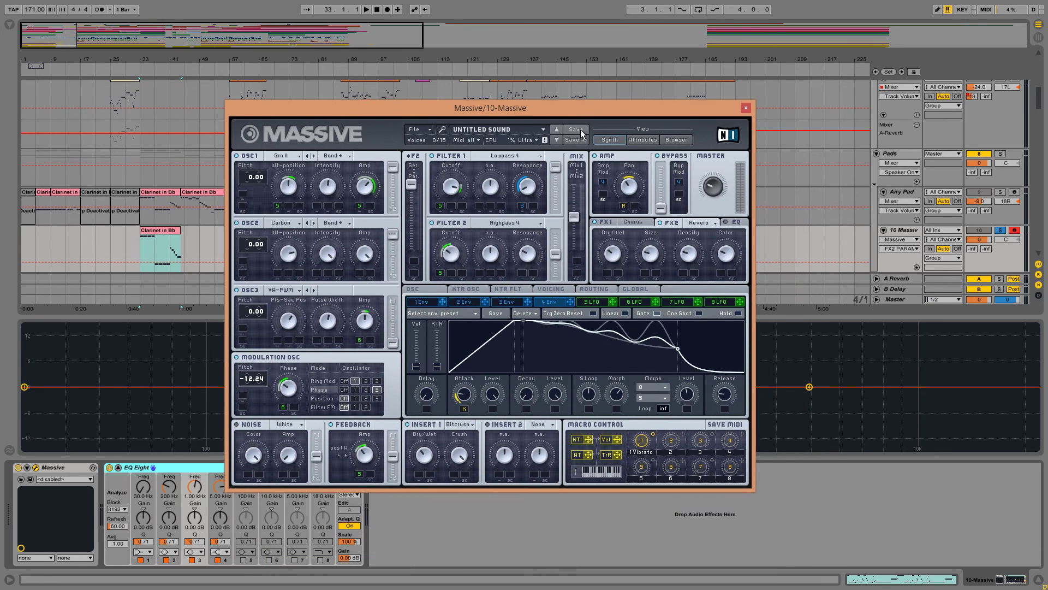
pyautogui.moveTo(619, 458); pyautogui.dragTo(721, 275)
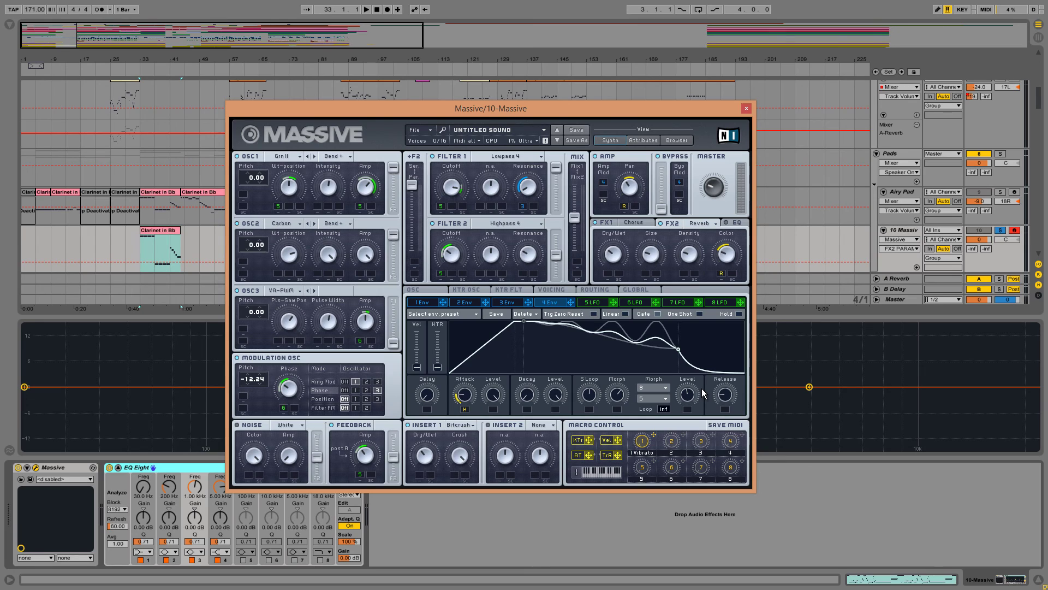
# Check the Voicing settings and envelope 4, and compare the Airy Pad and 10 Massive sounds by arming and soloing each track in turn.
pyautogui.click(547, 290)
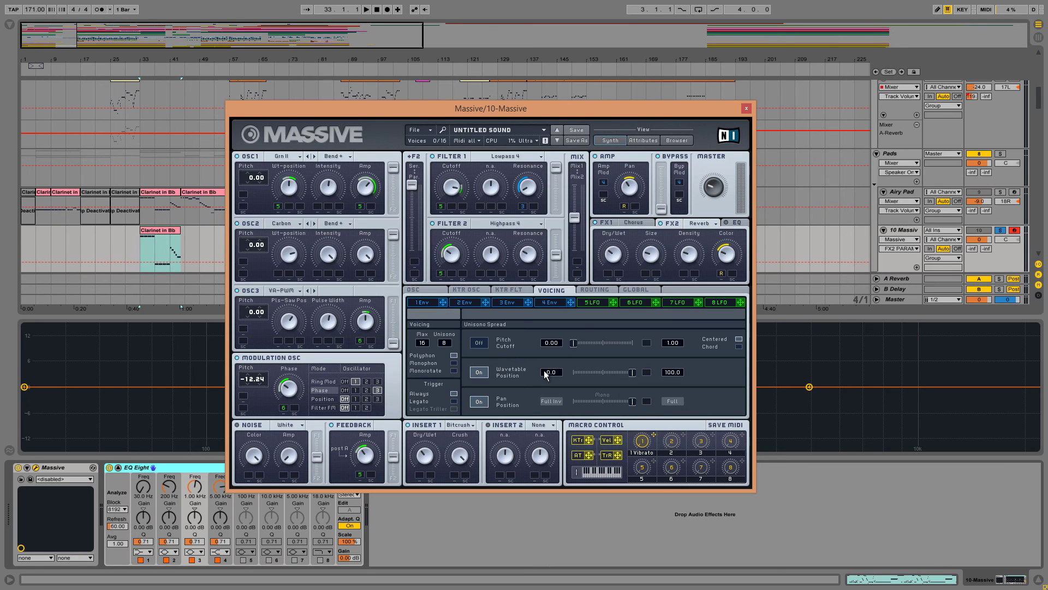
pyautogui.click(547, 302)
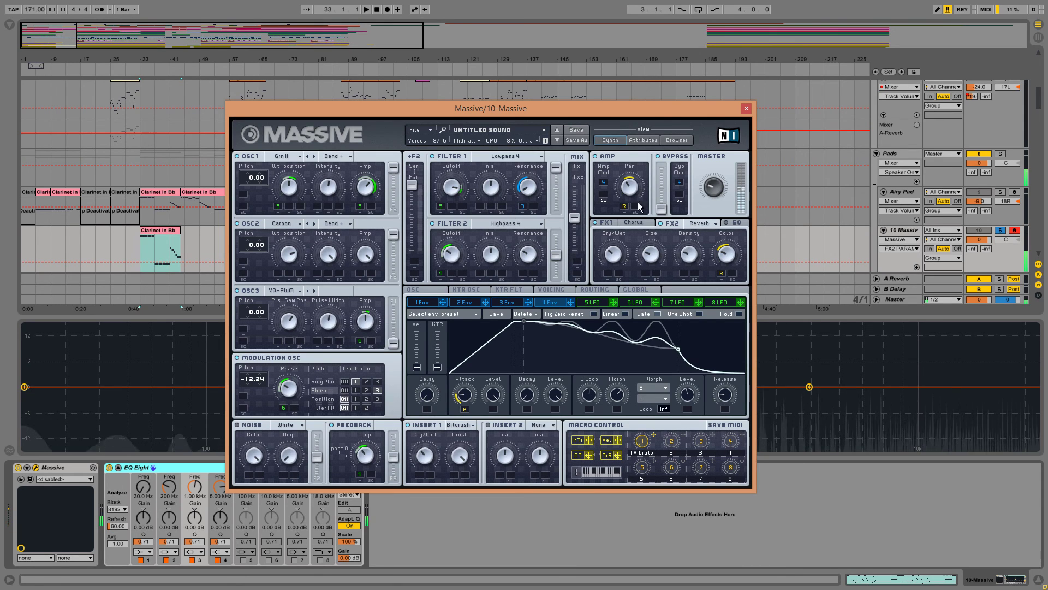
pyautogui.click(979, 194)
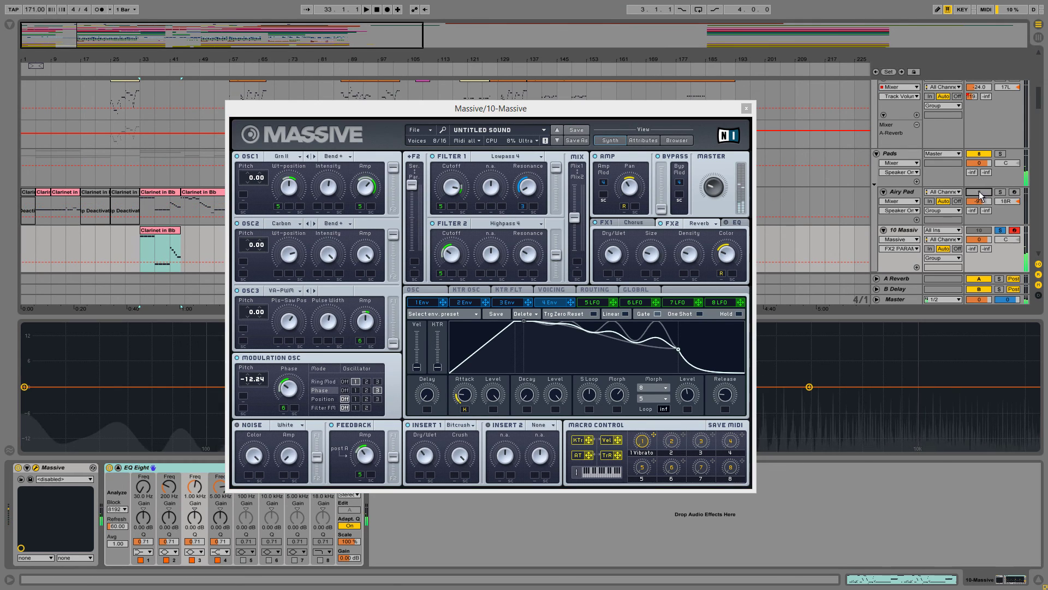
pyautogui.click(1015, 192)
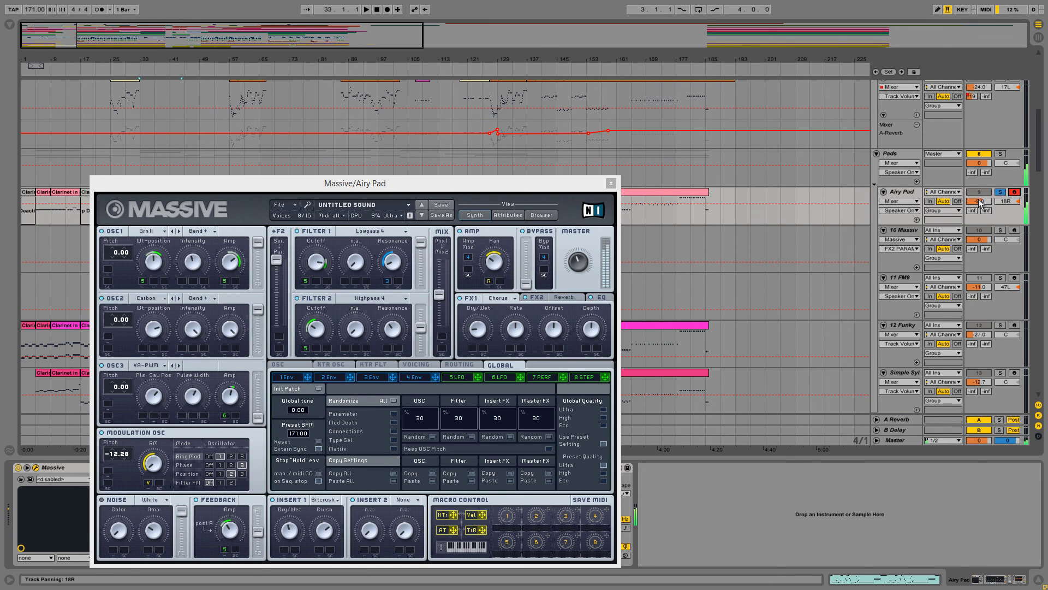
pyautogui.click(1014, 231)
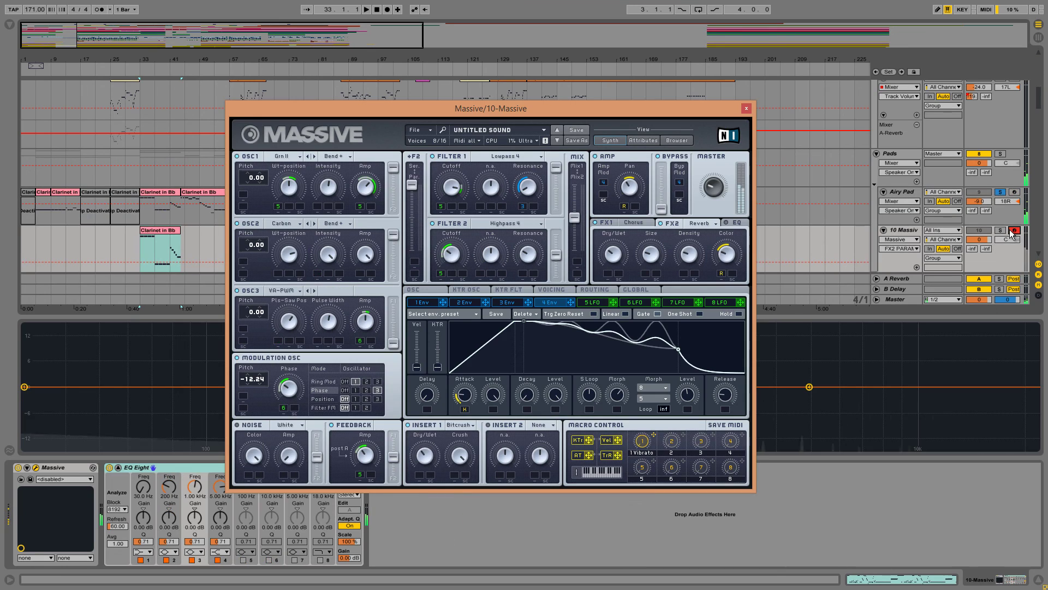
pyautogui.click(1000, 231)
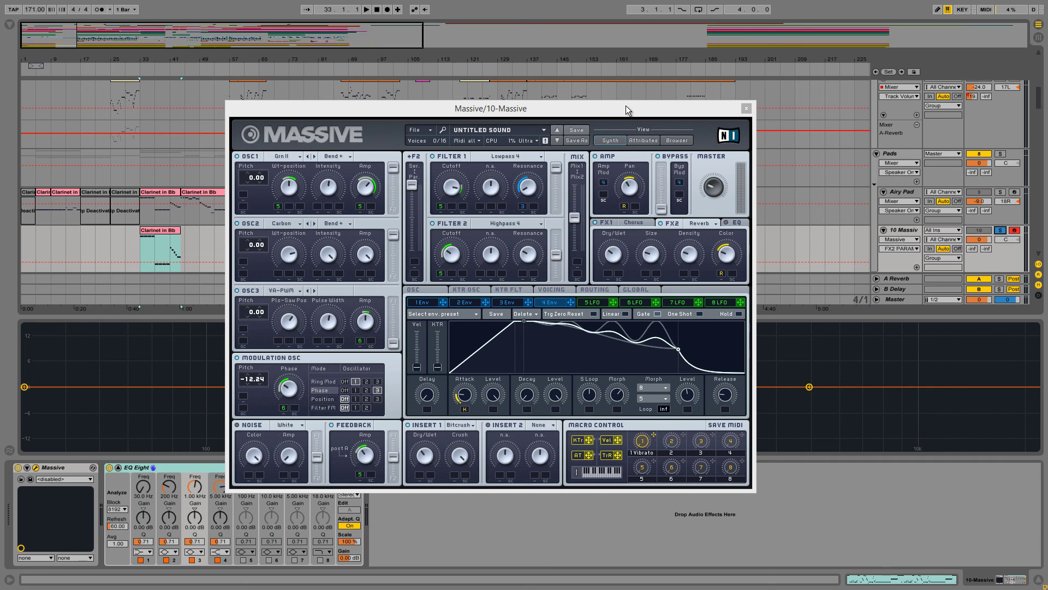
# Unsolo the 10 Massive track and select the Airy Pad clip that starts at bar 103.
pyautogui.moveTo(626, 106); pyautogui.dragTo(560, 356)
pyautogui.click(1001, 230)
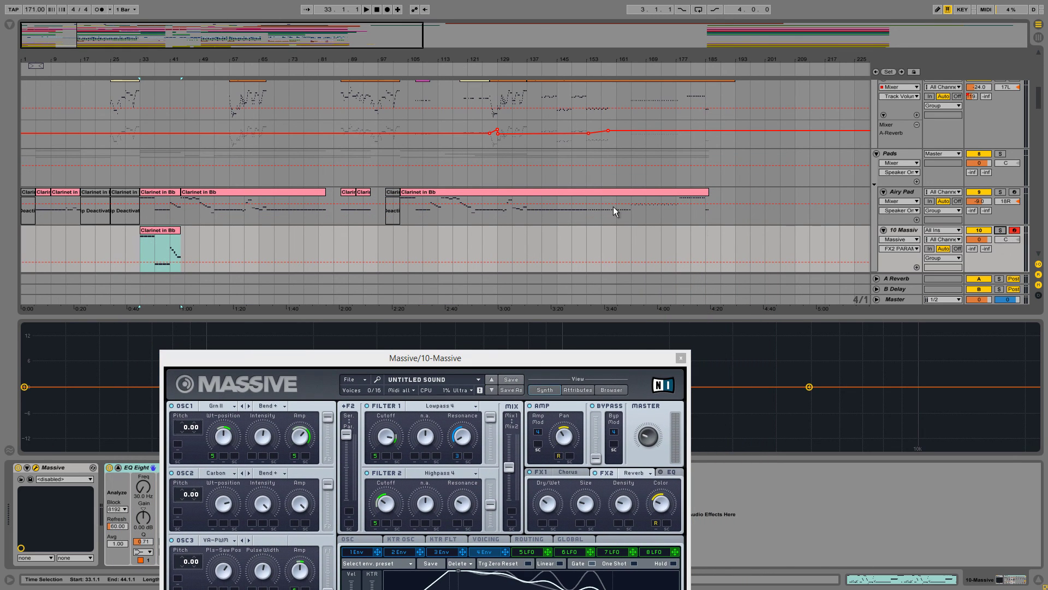
pyautogui.click(408, 214)
pyautogui.moveTo(499, 180)
pyautogui.mouseDown()
pyautogui.moveTo(304, 367)
pyautogui.moveTo(455, 242)
pyautogui.mouseUp()
pyautogui.click(418, 192)
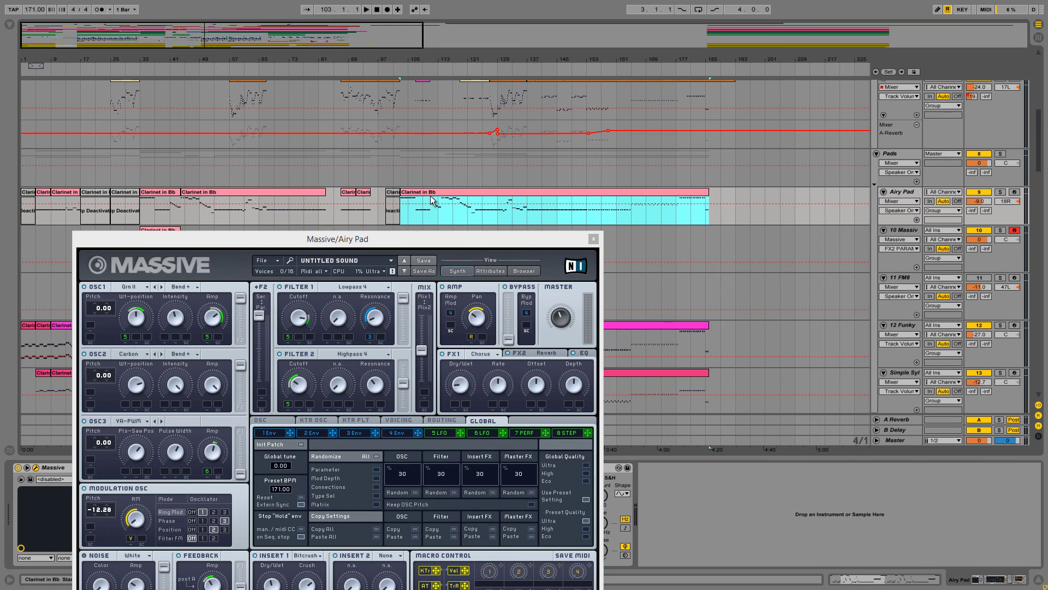
# Close the Airy Pad track's Massive window to uncover the arrangement.
pyautogui.click(470, 238)
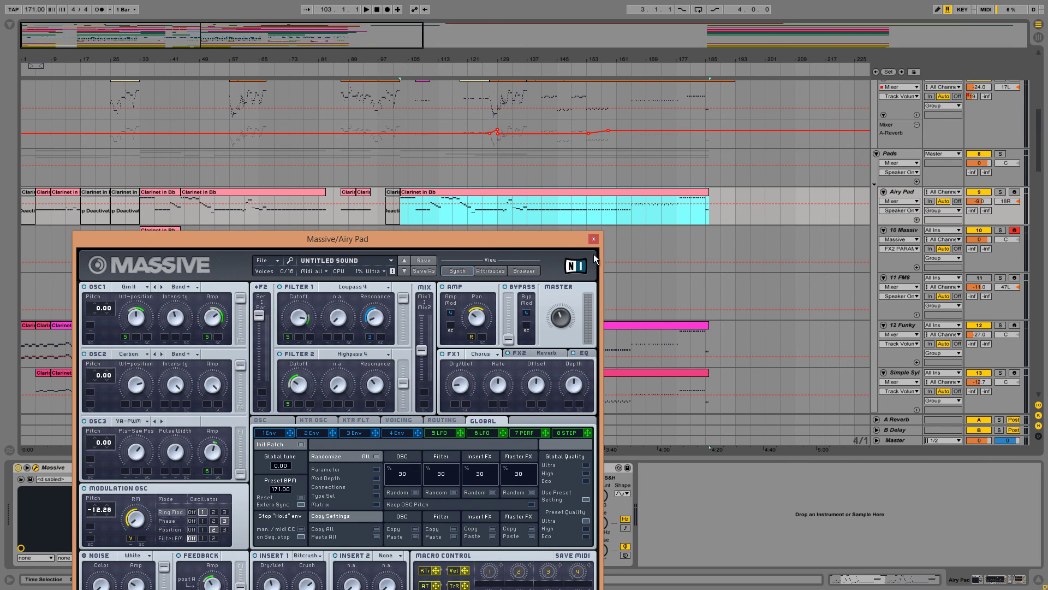
pyautogui.moveTo(351, 236); pyautogui.dragTo(322, 290)
pyautogui.click(566, 290)
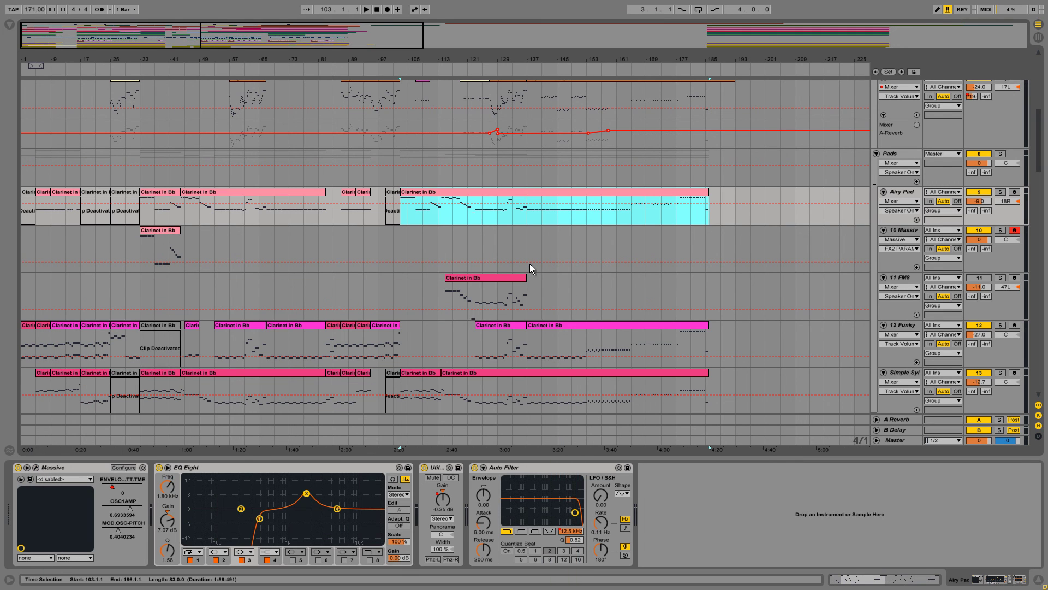
# Play the full arrangement from bar 103 and lower the Airy Pad track's volume to about -15.3 dB.
pyautogui.press('space')
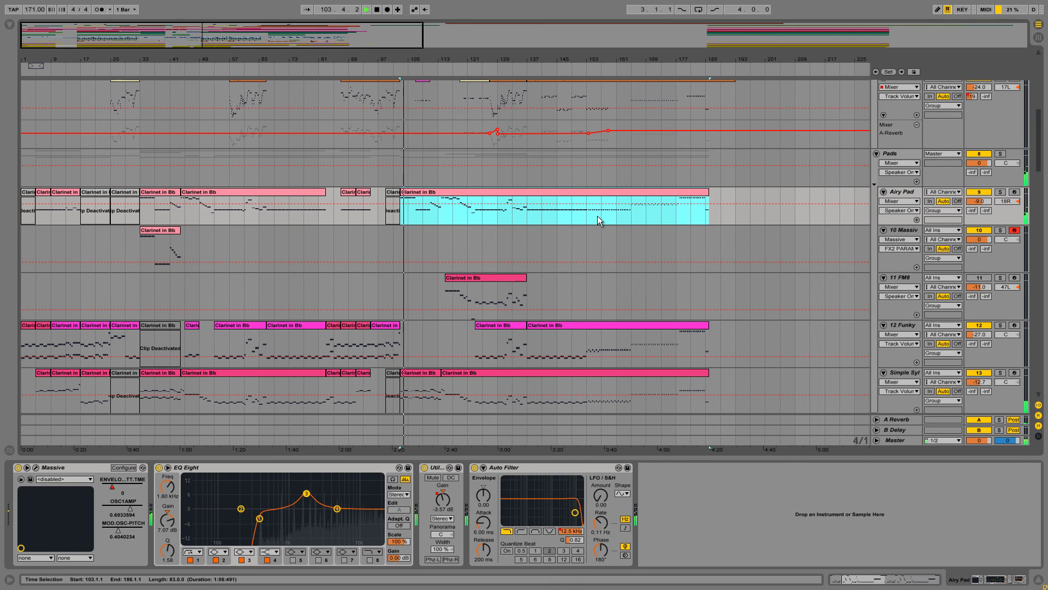
pyautogui.moveTo(981, 199); pyautogui.dragTo(982, 206)
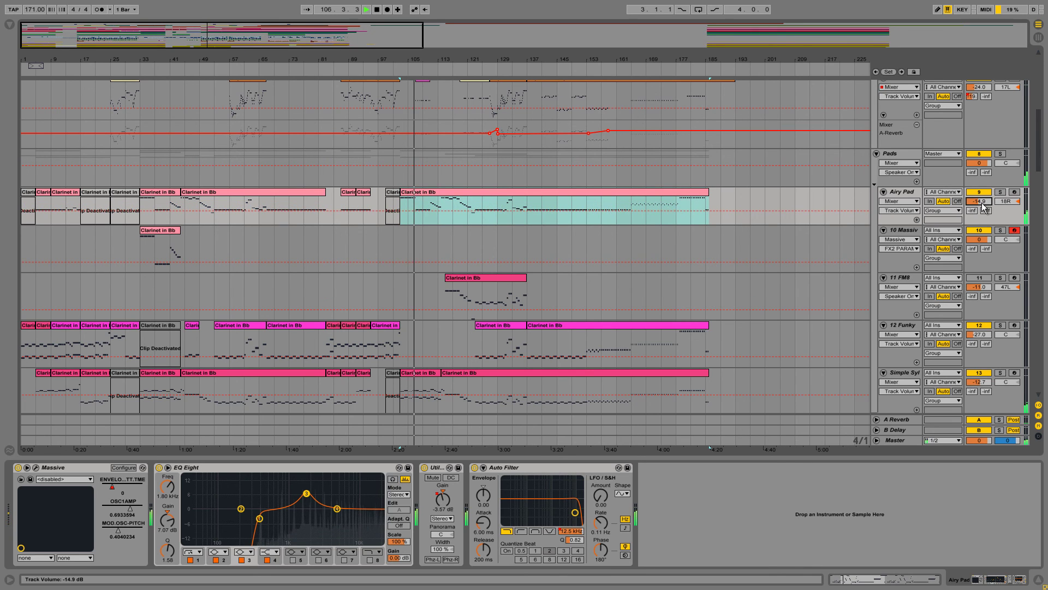
pyautogui.scroll(-4, 819, 267)
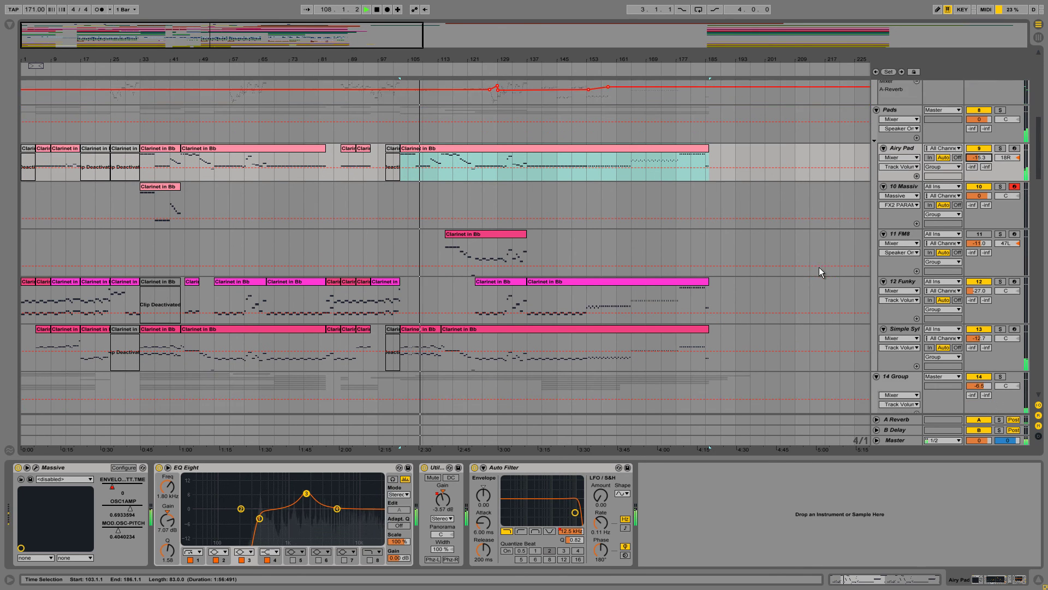
pyautogui.scroll(-1, 818, 268)
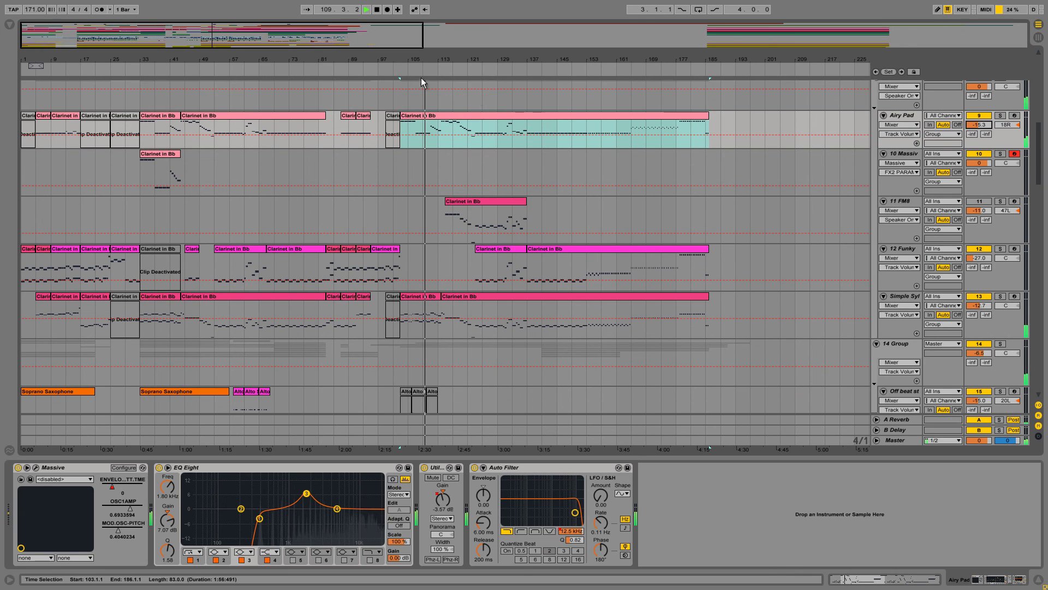
pyautogui.moveTo(312, 45); pyautogui.dragTo(313, 43)
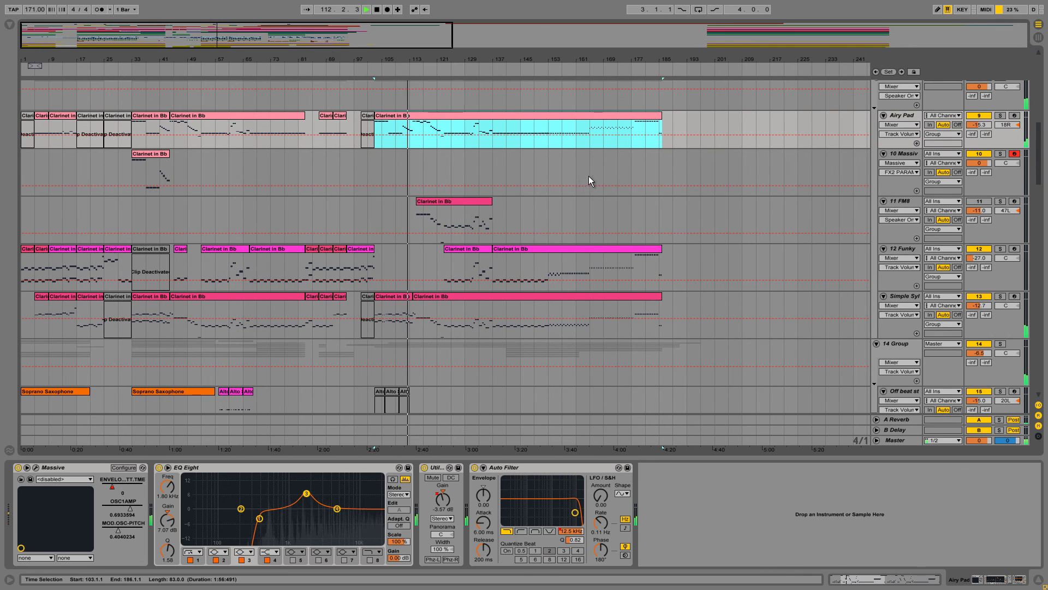
pyautogui.scroll(6, 590, 178)
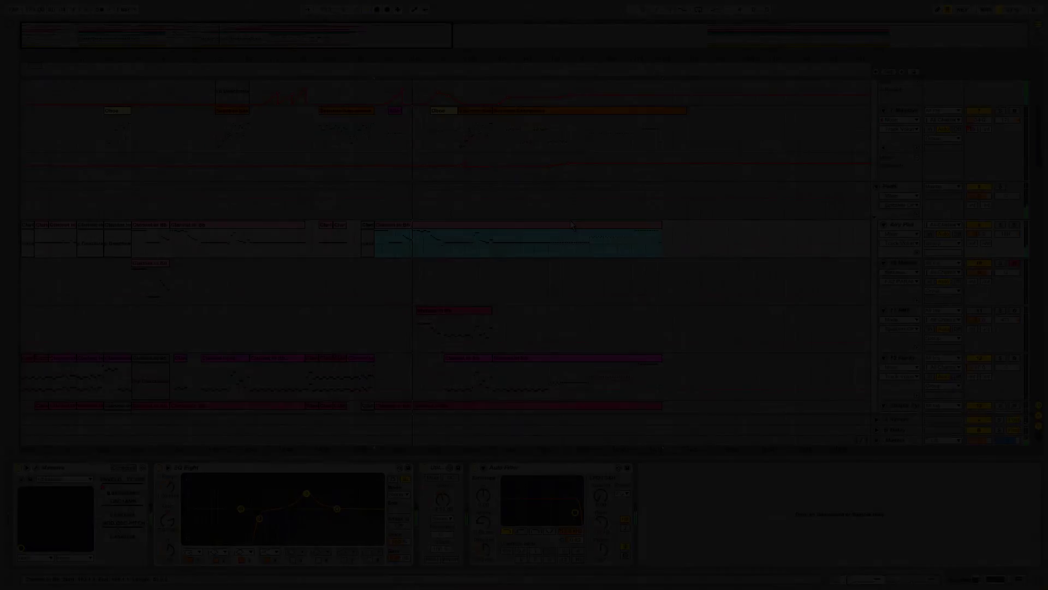